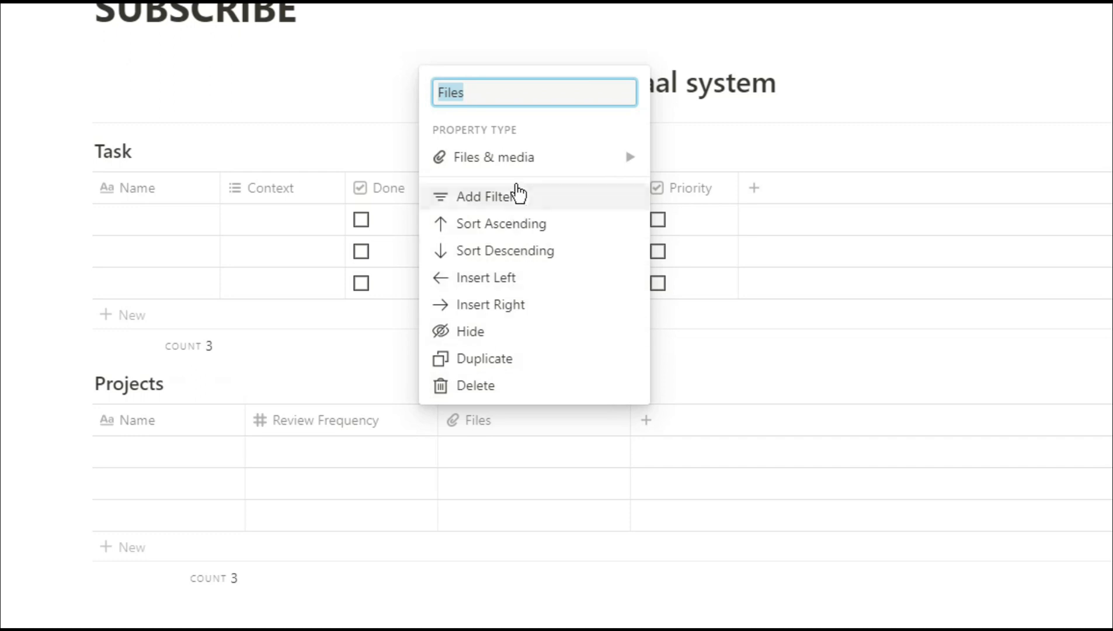
Step: Convert the Files property in Projects to a Date property named Last review, and narrow the Last review and Review Frequency columns
mouse_move(515, 171)
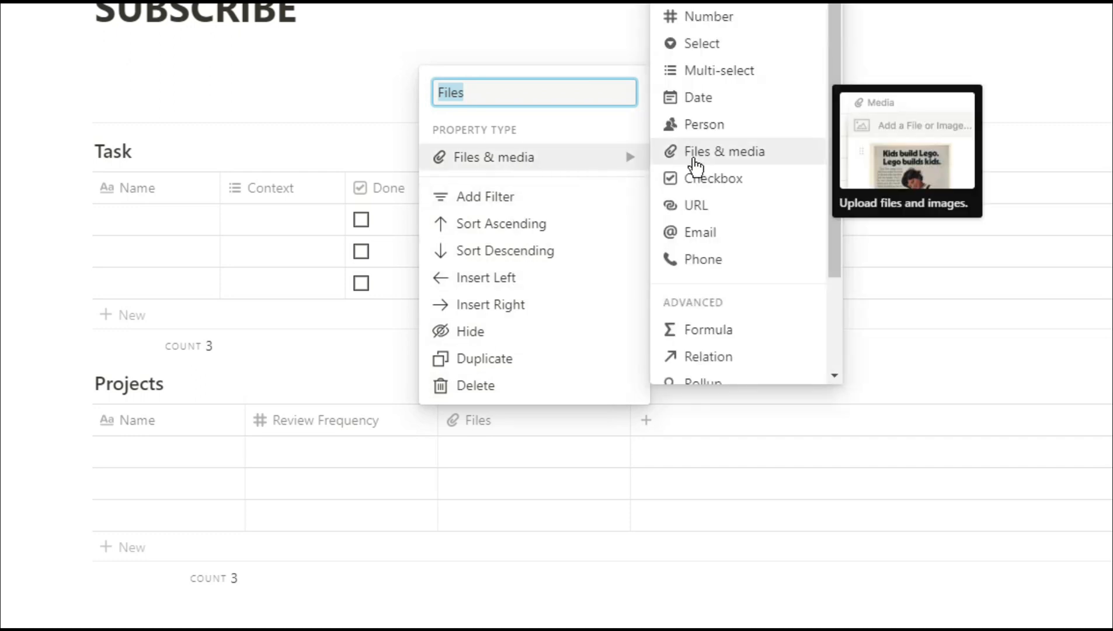
click(699, 101)
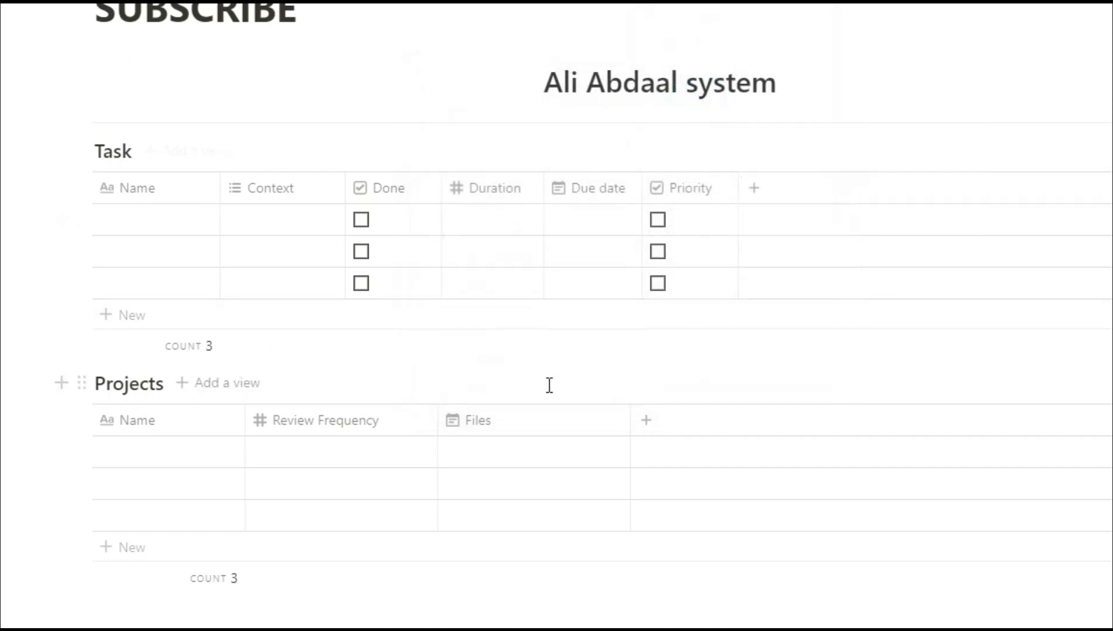
click(538, 417)
text(Last review)
key(Return)
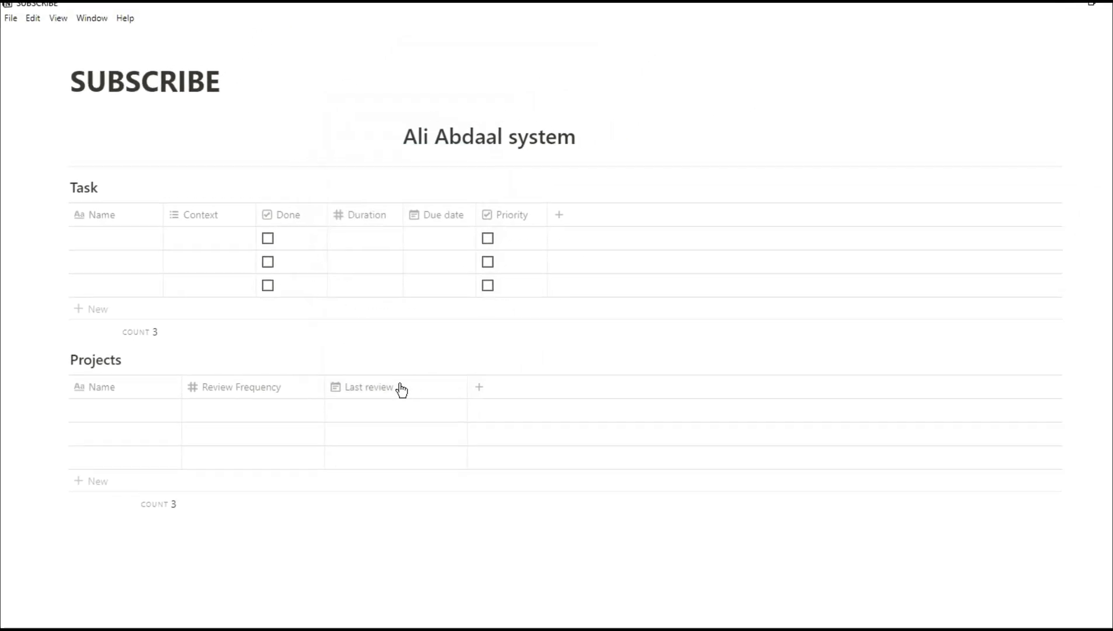
drag(468, 385, 406, 388)
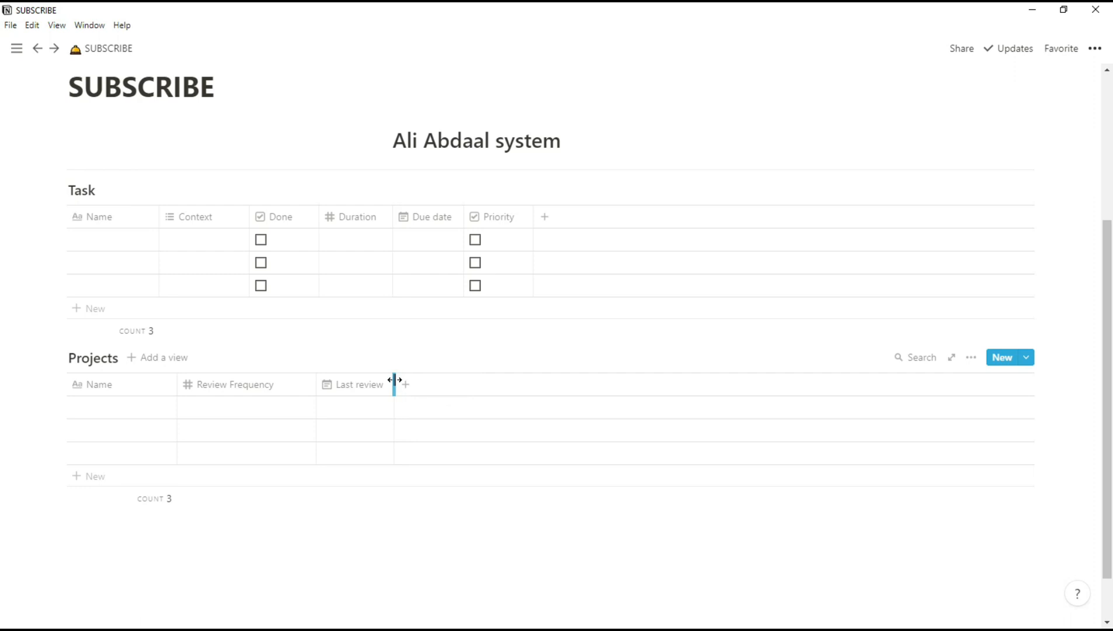
drag(316, 388, 290, 385)
Step: Add a Formula property named Review Date to the Projects table
click(379, 384)
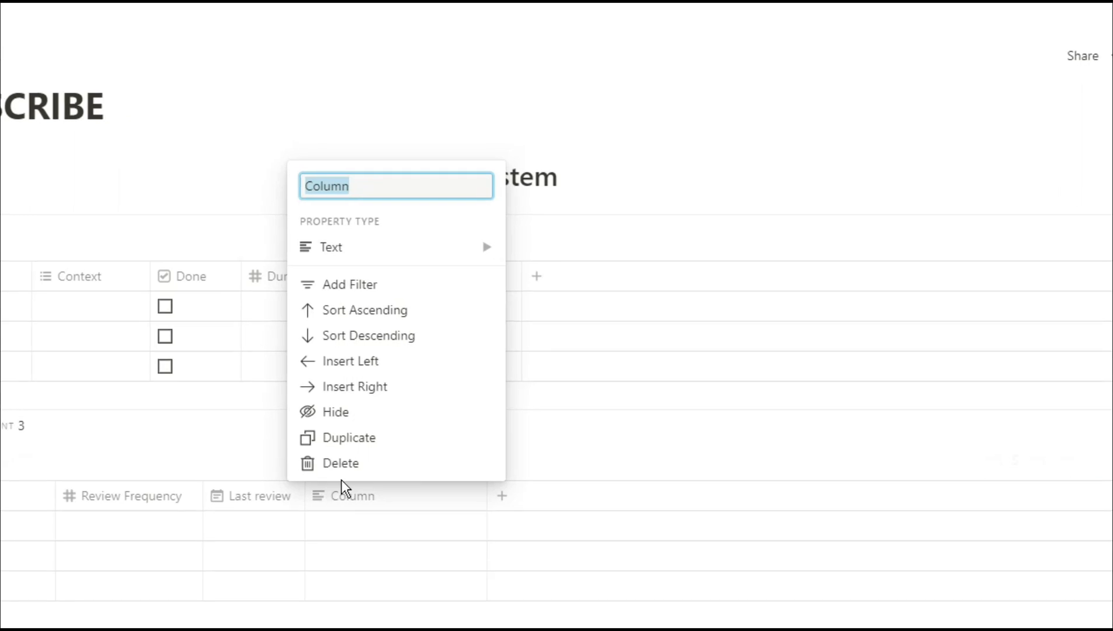
click(386, 250)
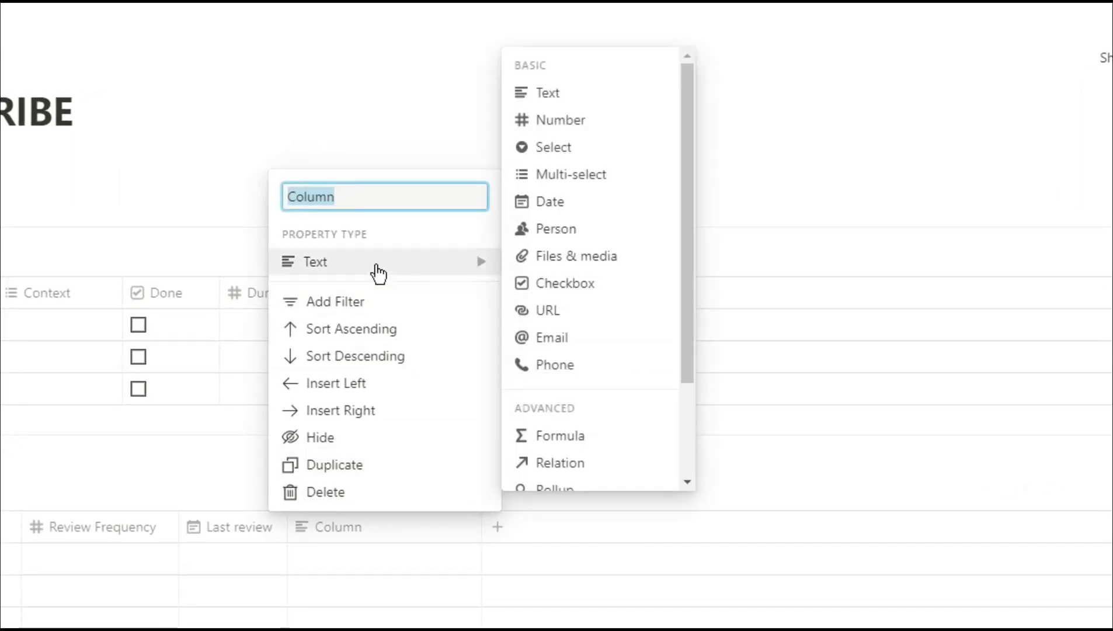
click(610, 451)
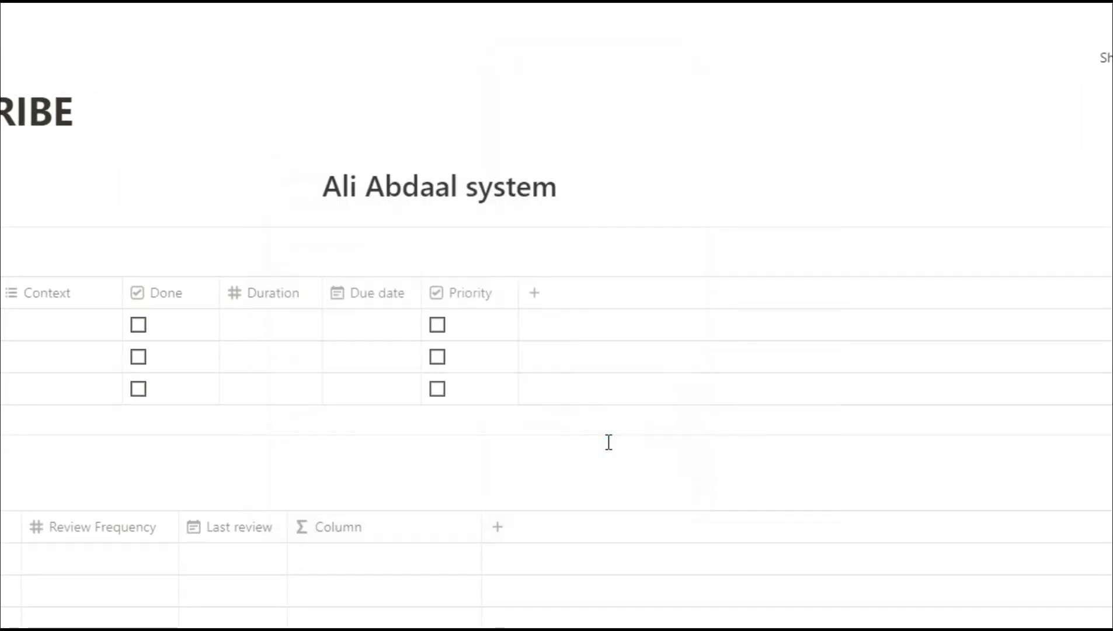
click(399, 445)
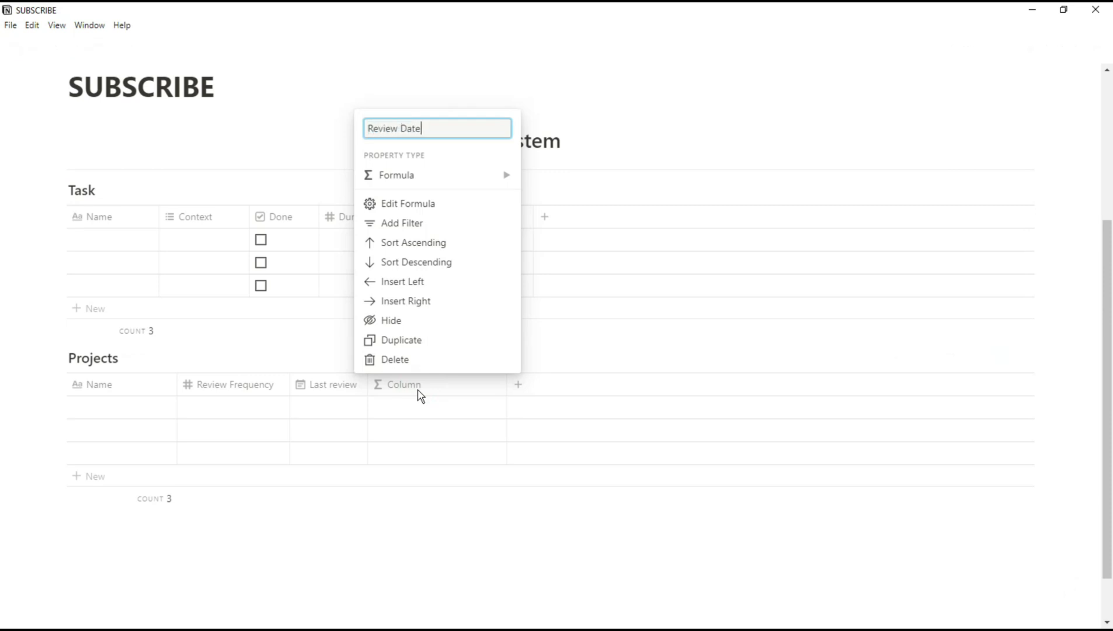
key(Return)
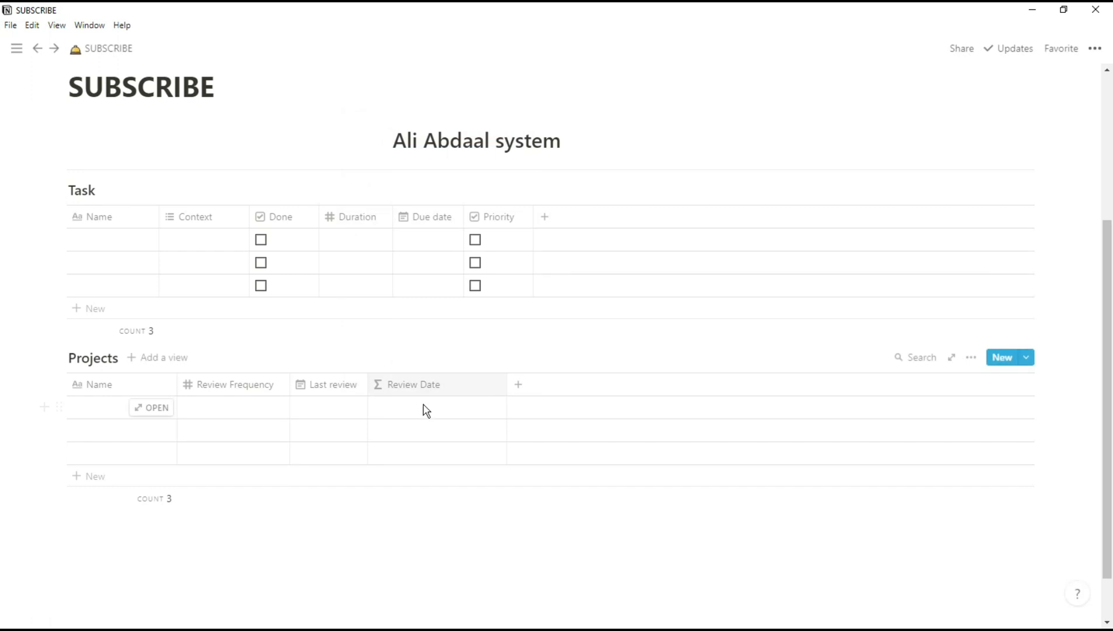
Step: Set the Review Date formula to dateAdd(prop("Last review"),prop("Review Frequency"), "days") and narrow its column
click(422, 406)
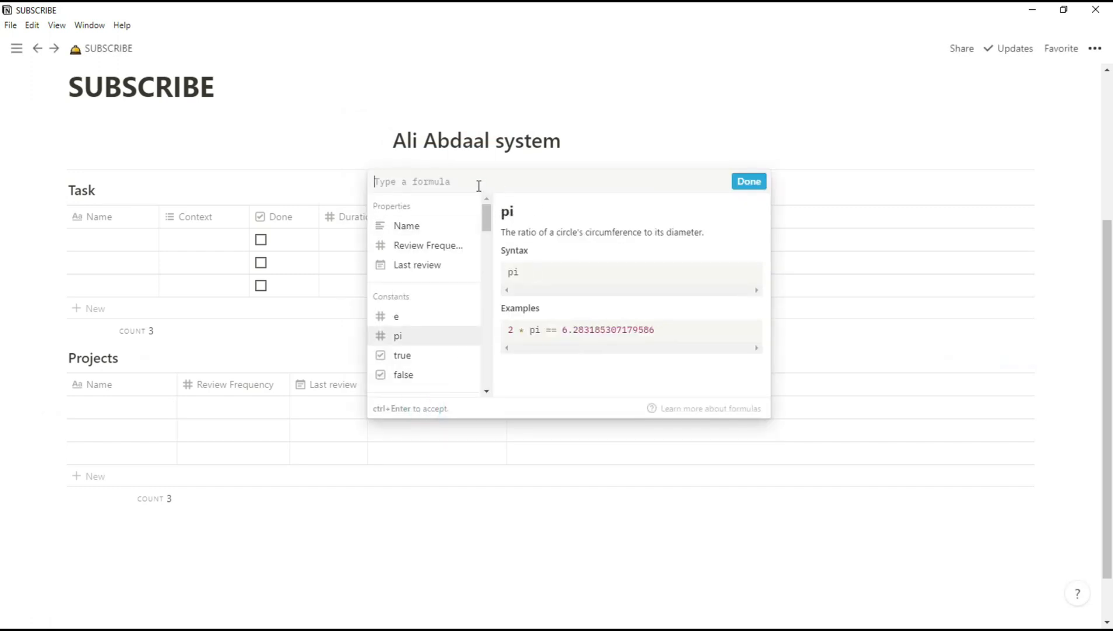
text(dat)
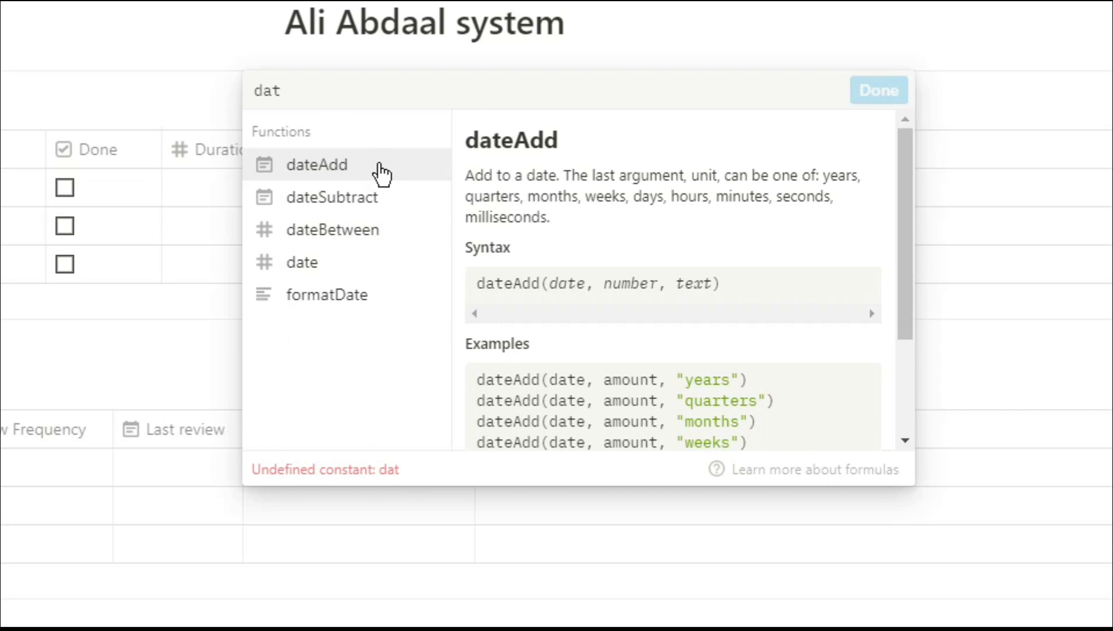
click(380, 166)
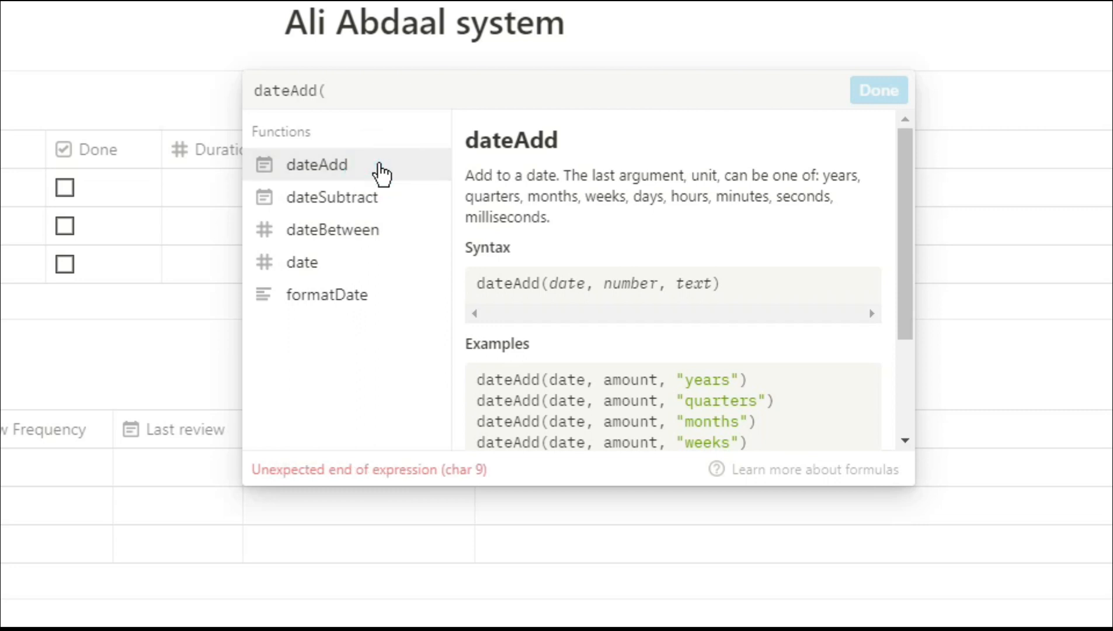
text(prop)
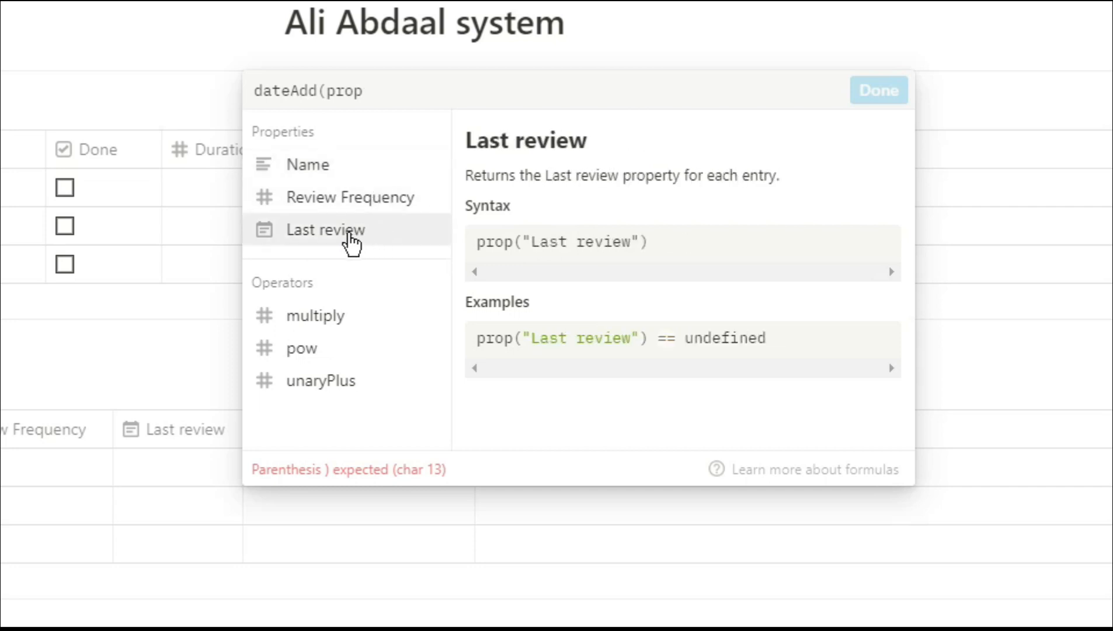
click(350, 243)
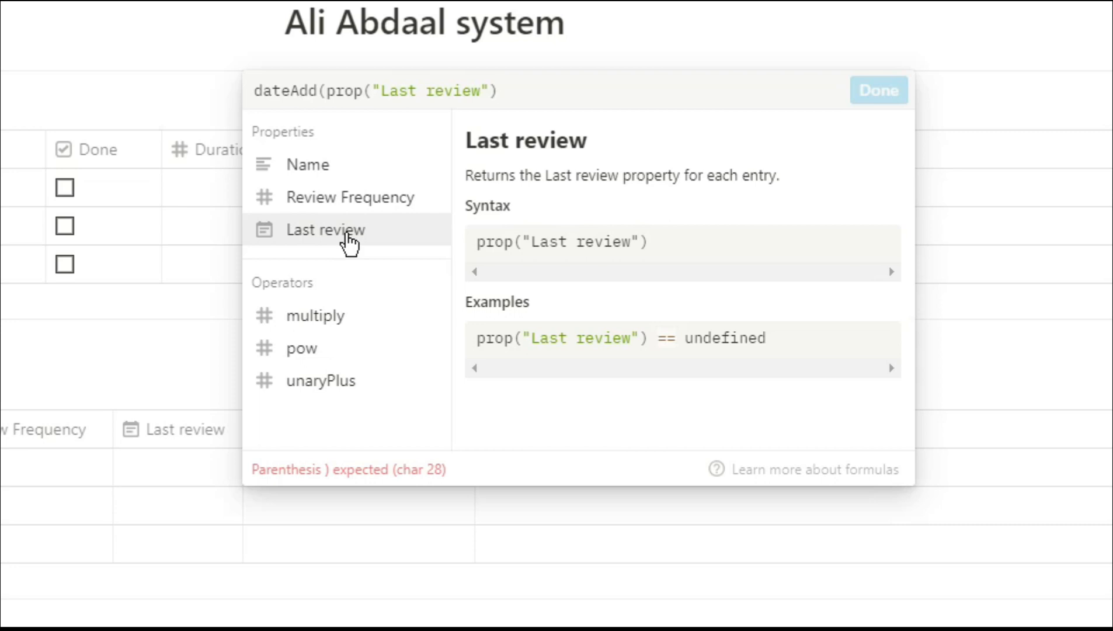
text(,)
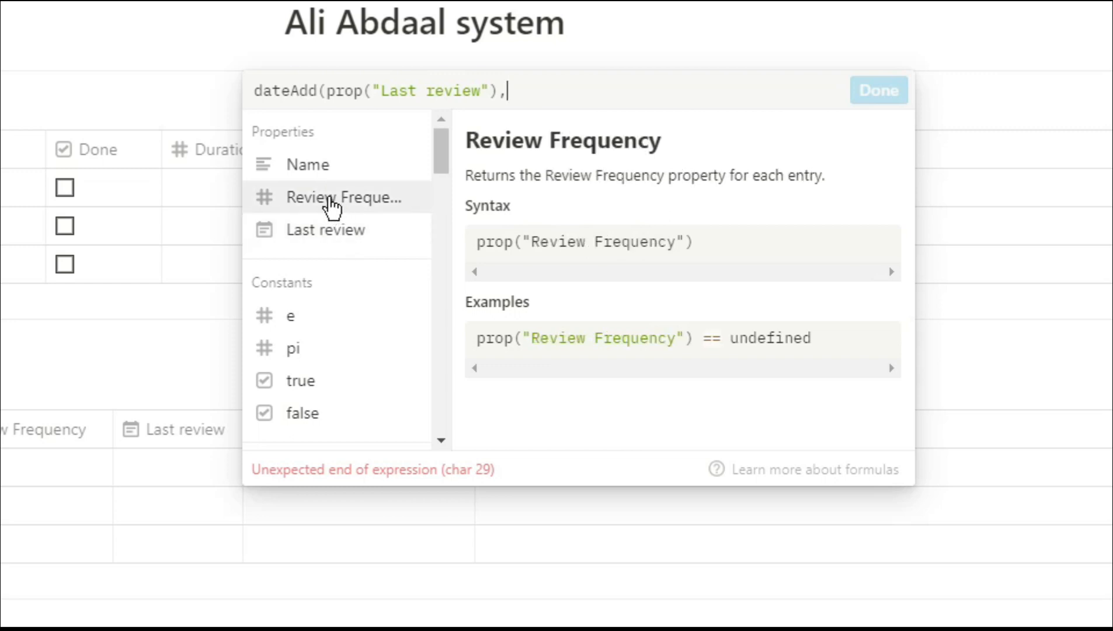
click(330, 200)
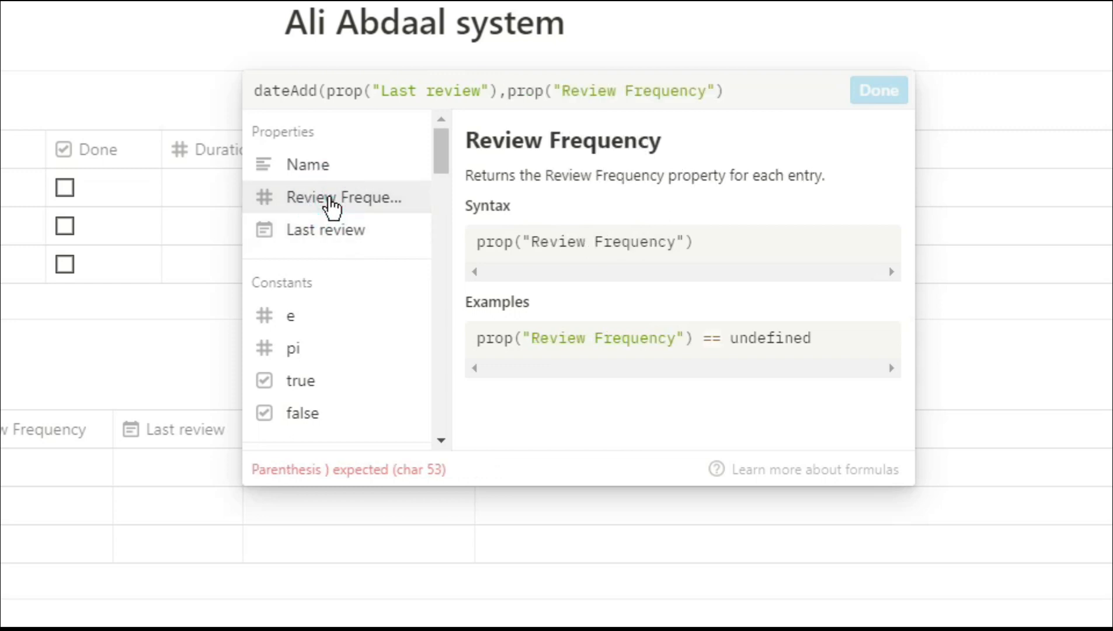
text(, ")
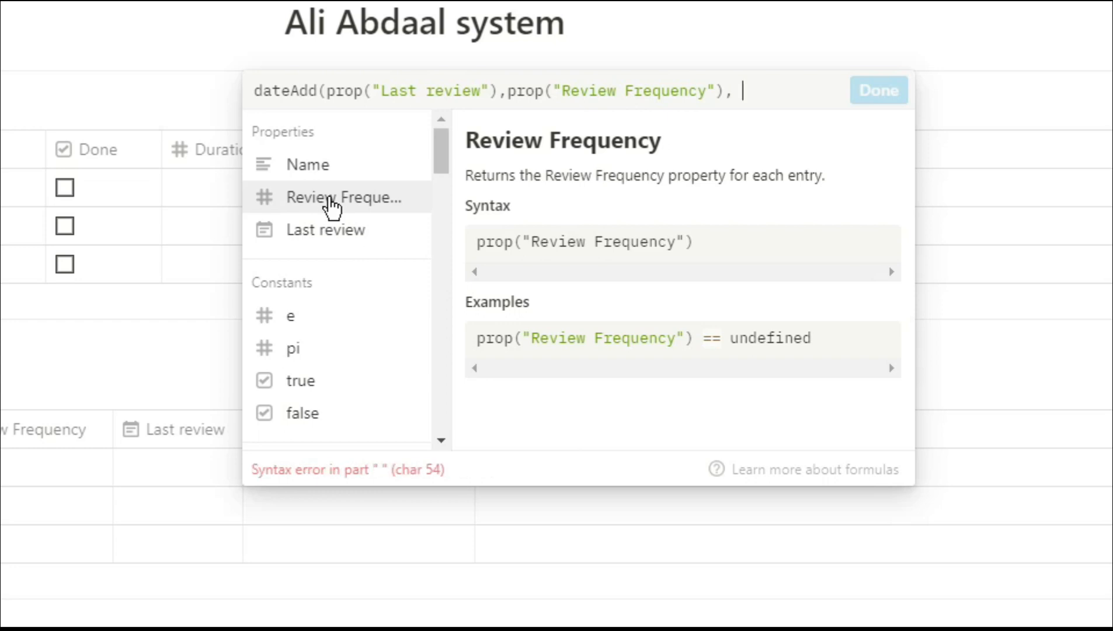
text(days"))
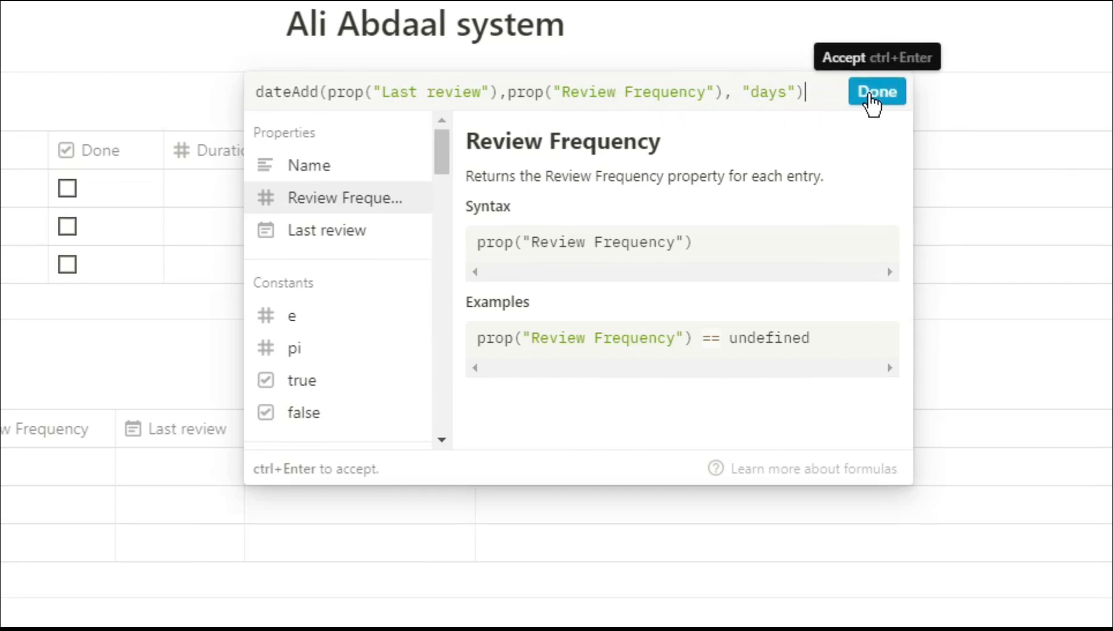
click(868, 95)
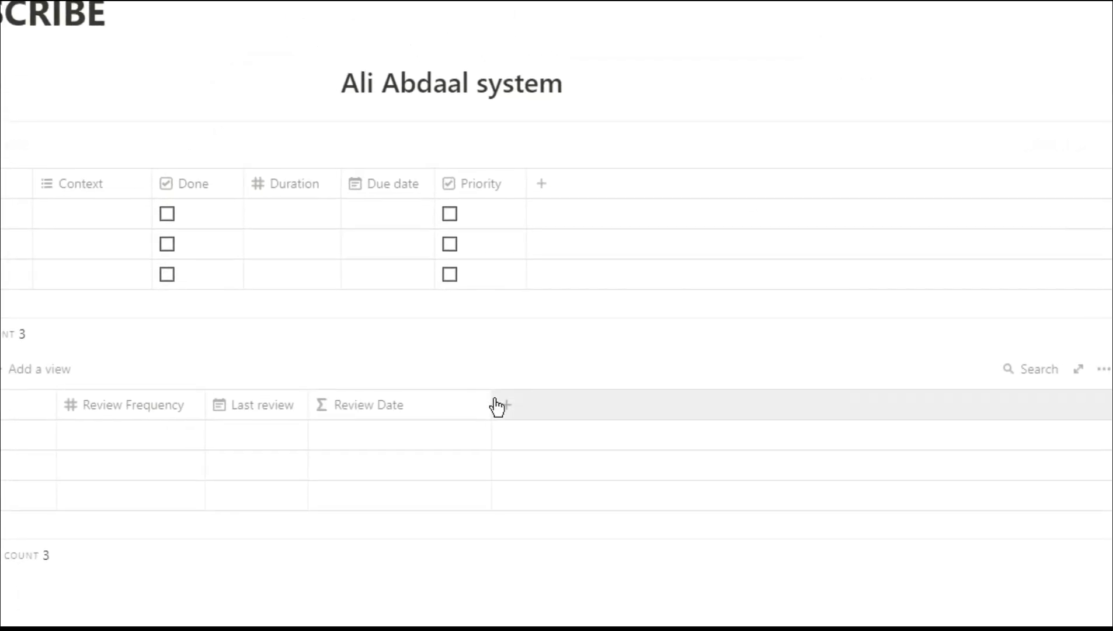
drag(488, 409, 445, 409)
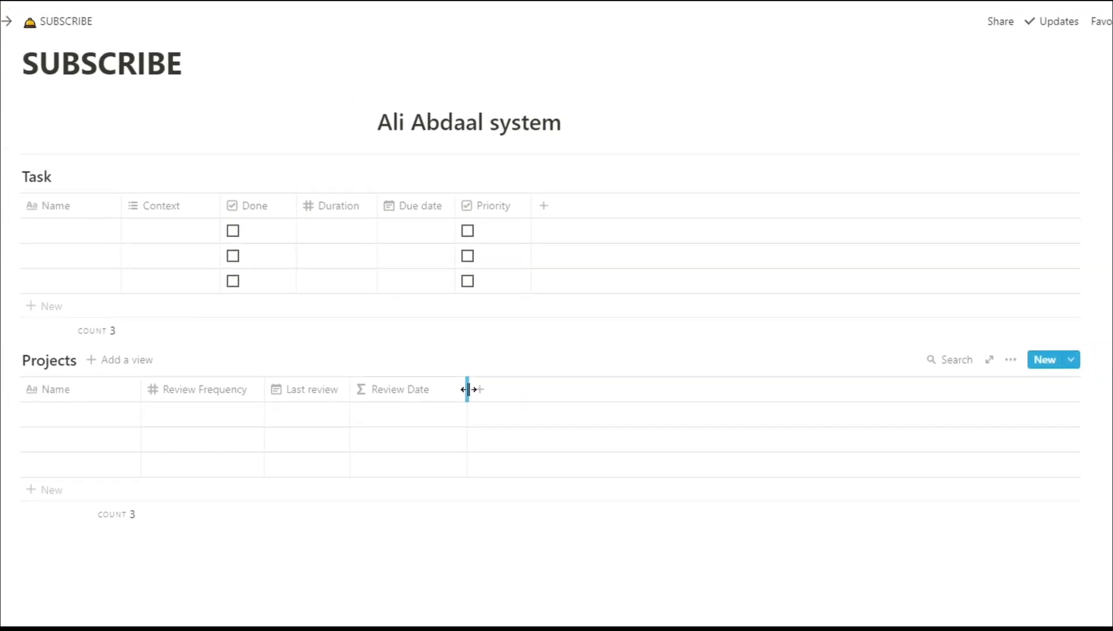
Step: Add another property to the Projects table with the Formula type and the name Today
click(477, 393)
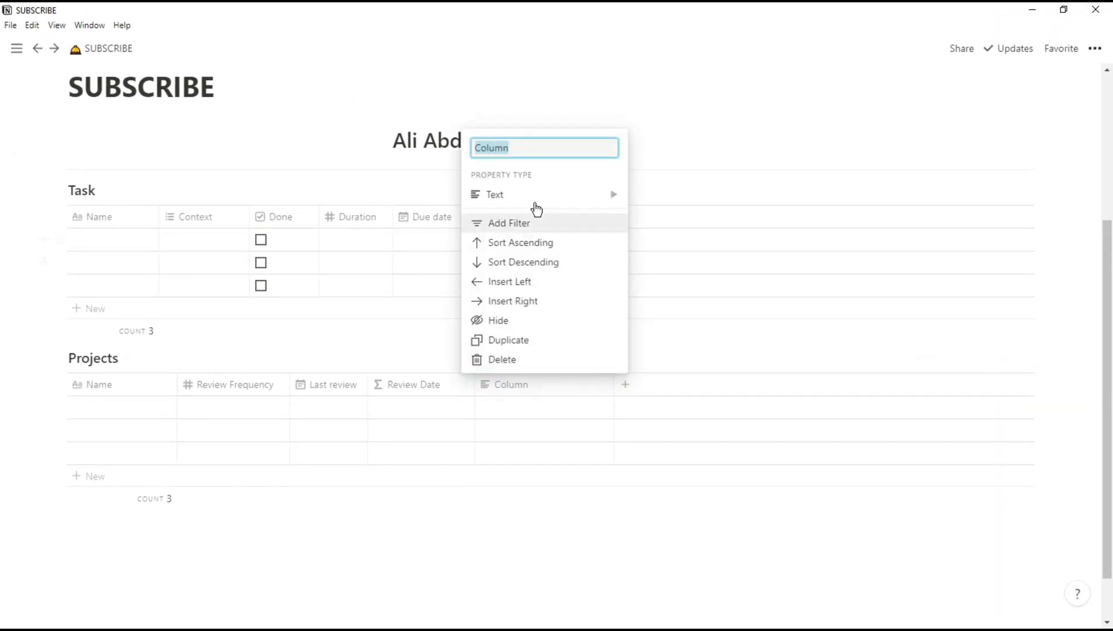
mouse_move(556, 202)
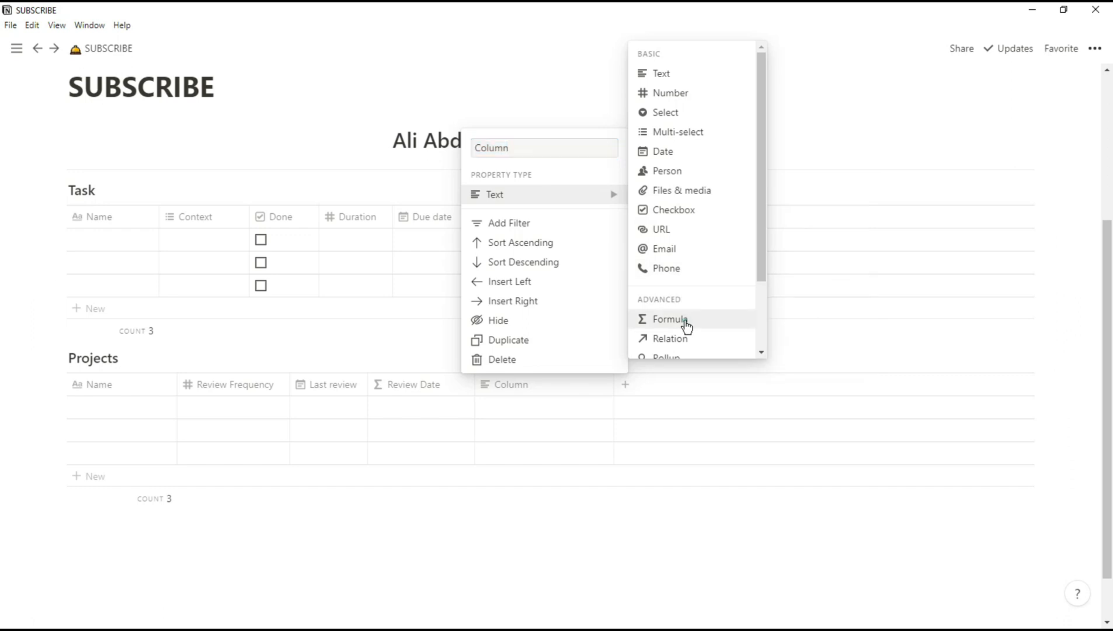
click(685, 319)
click(541, 386)
text(Today)
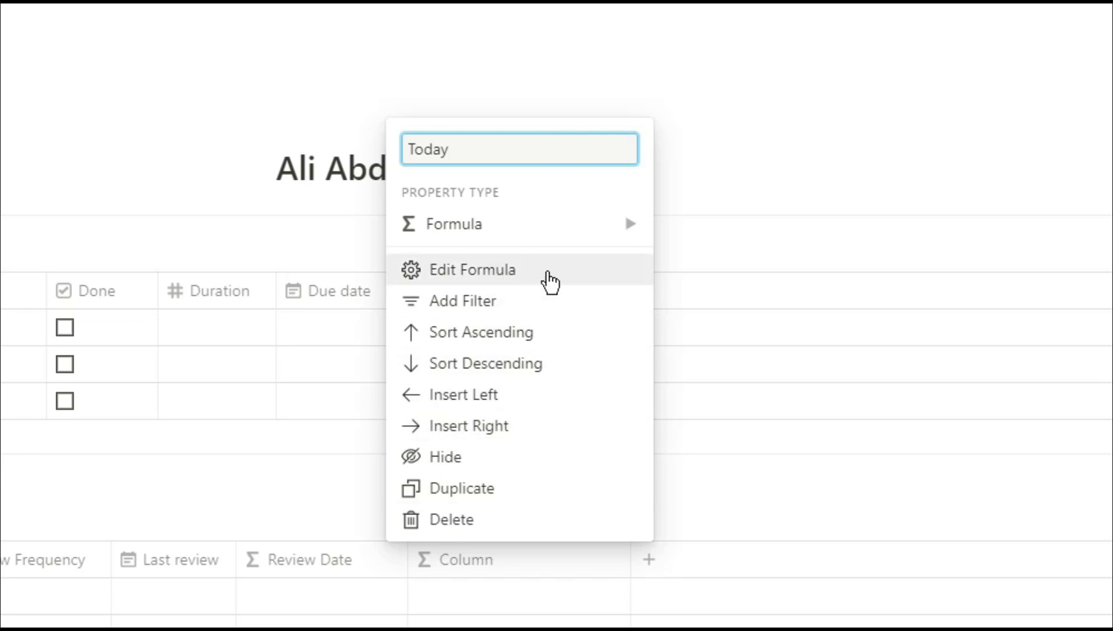
Step: Set the Today property's formula to now() and narrow its column to fit the dates
click(551, 283)
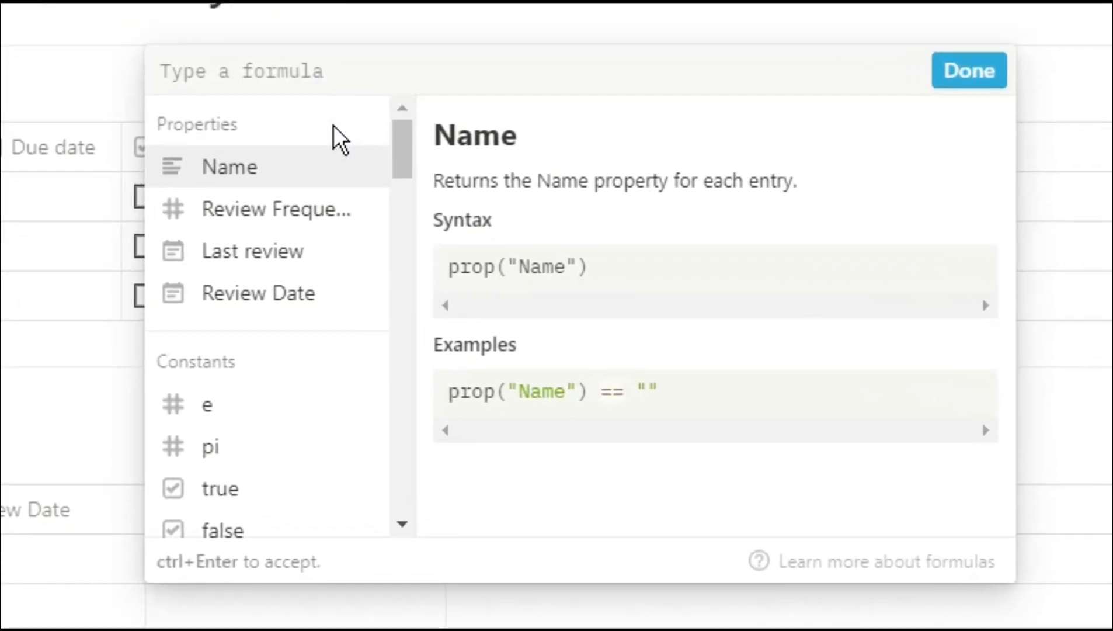
text(now())
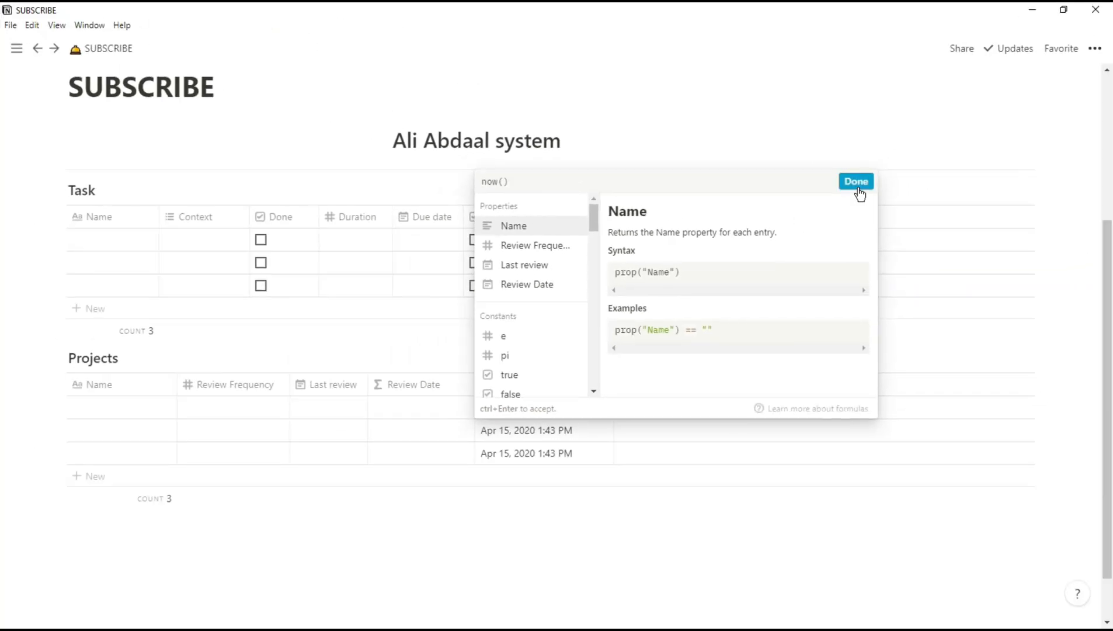
click(969, 70)
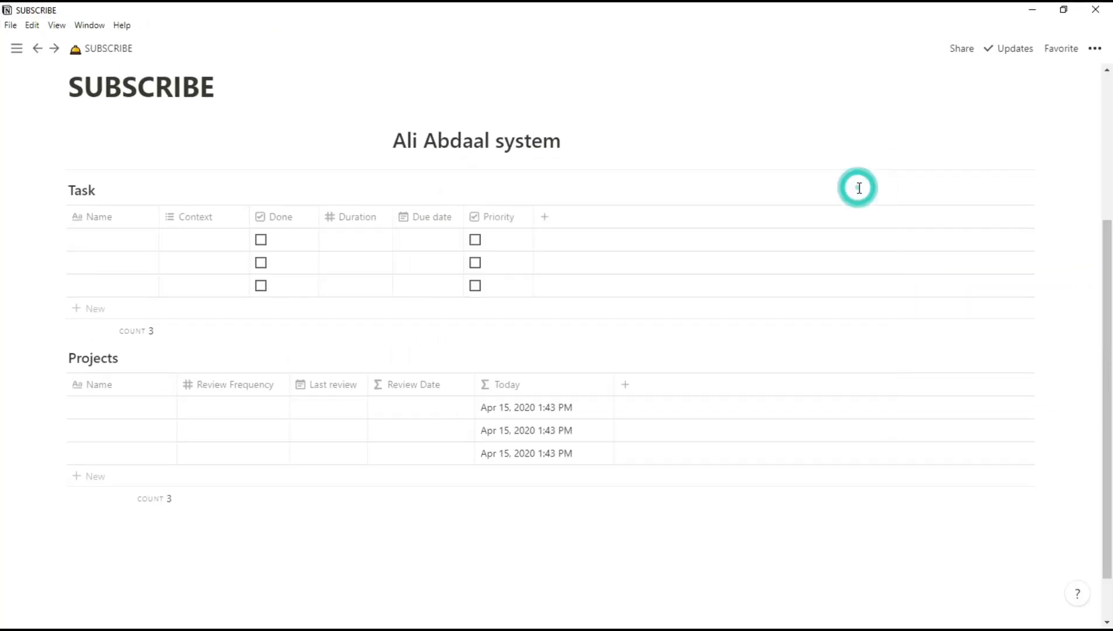
drag(613, 387, 589, 387)
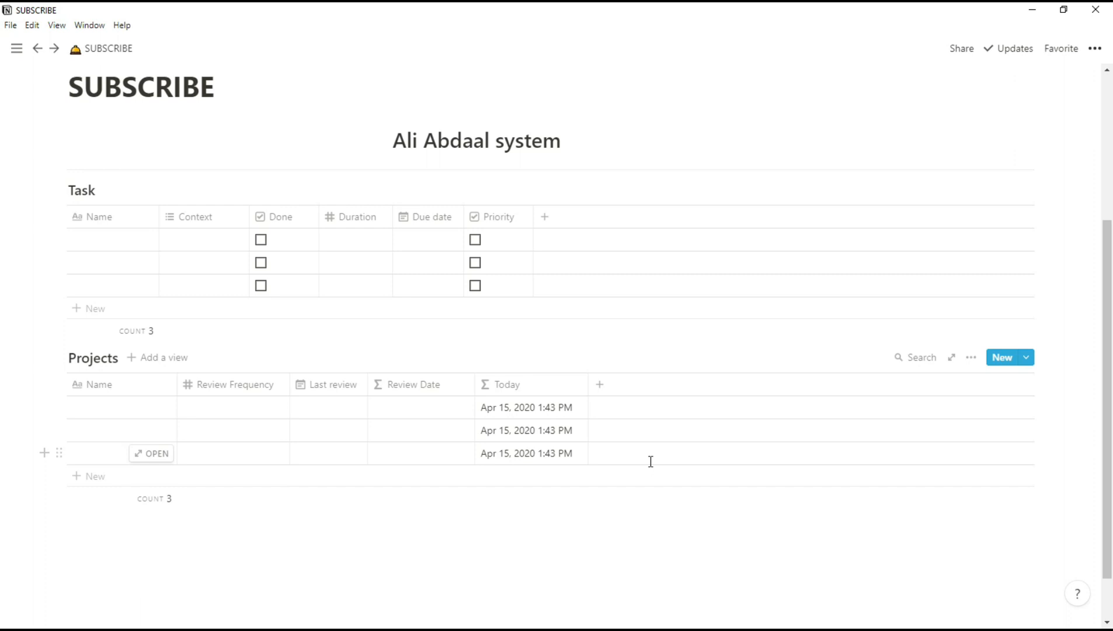
Step: Add a Formula property named Overdue after the Today column in Projects
click(600, 385)
mouse_move(646, 209)
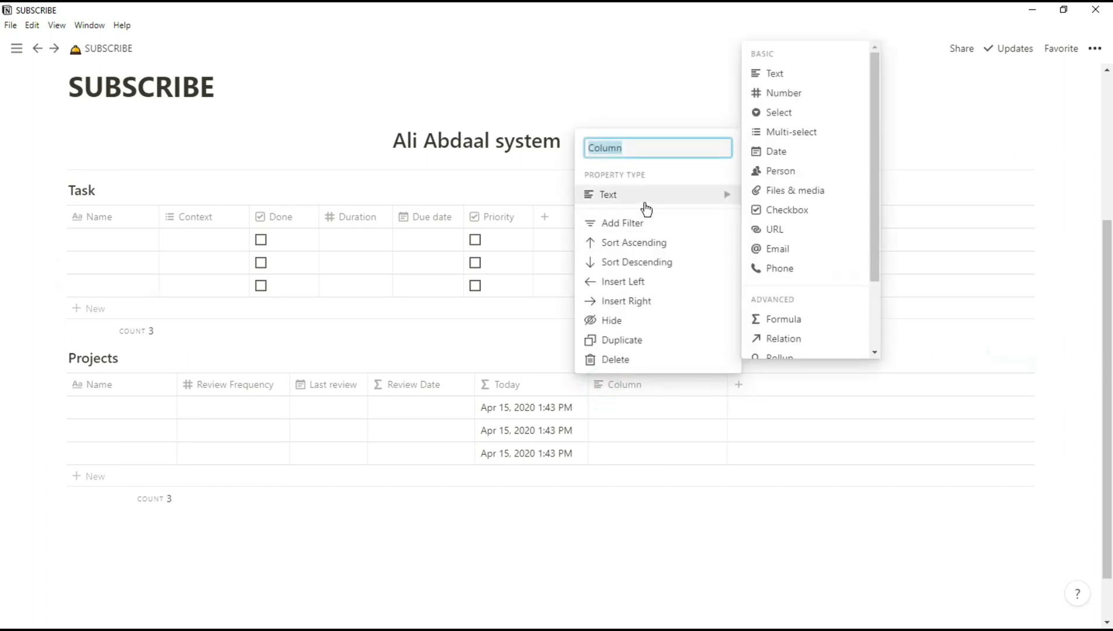
click(782, 318)
click(641, 385)
text(Overdue)
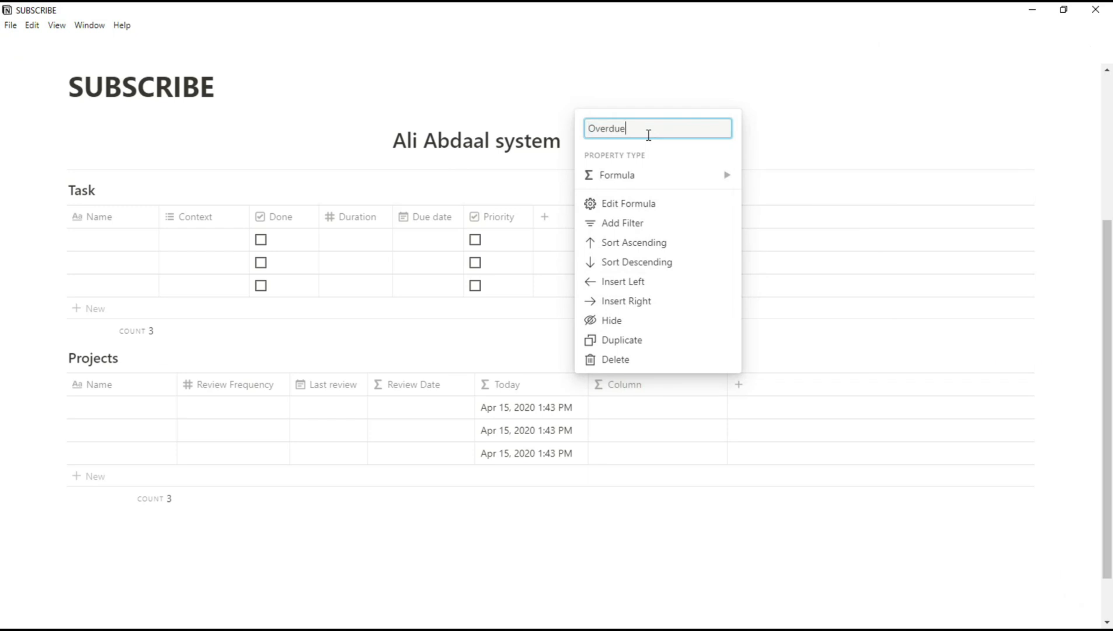
key(Return)
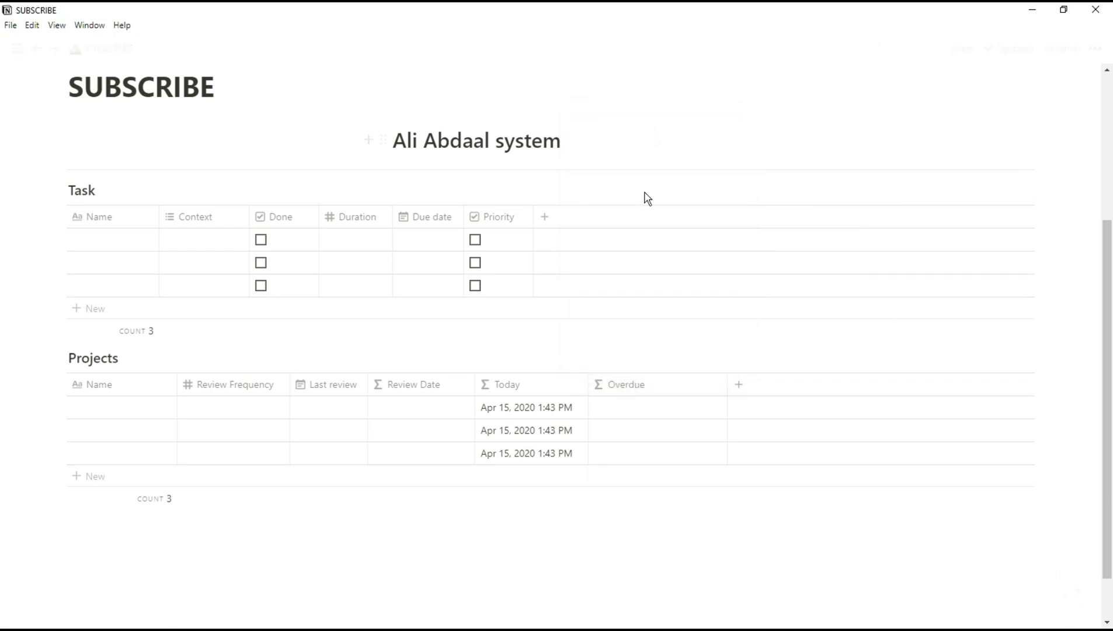
Step: Set the Overdue formula to prop("Last review")<prop("Today")
click(646, 412)
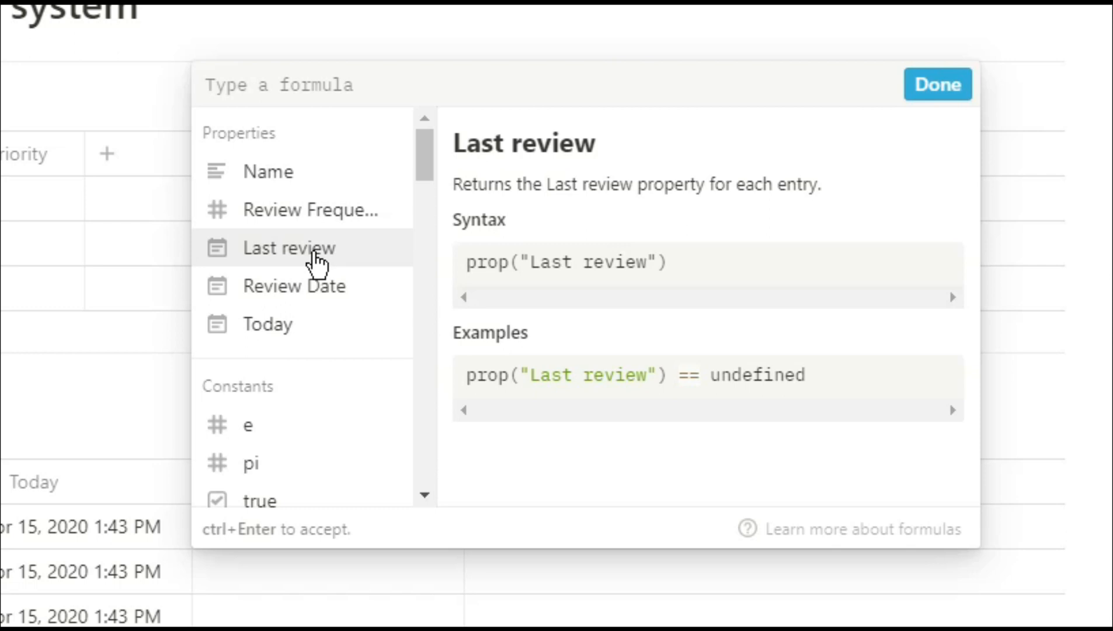
click(316, 260)
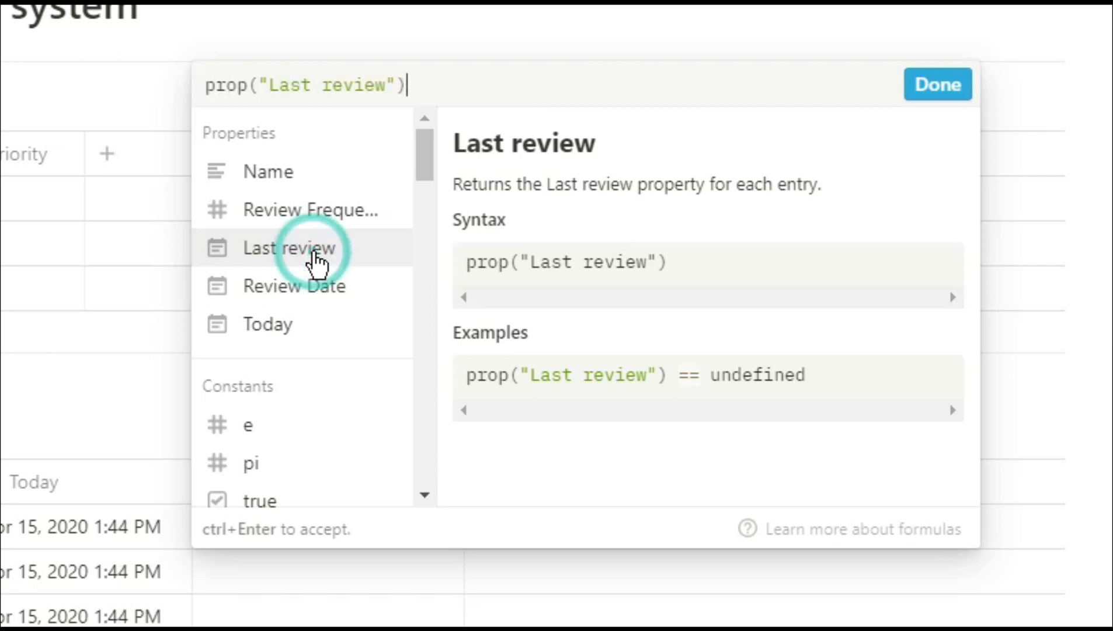
text(<)
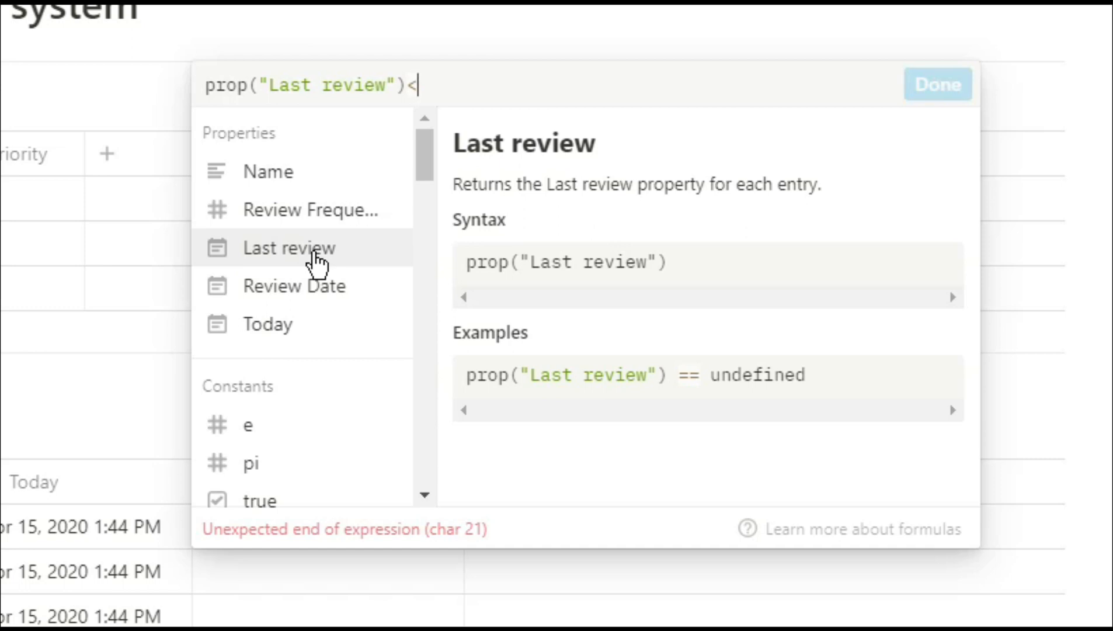
click(310, 332)
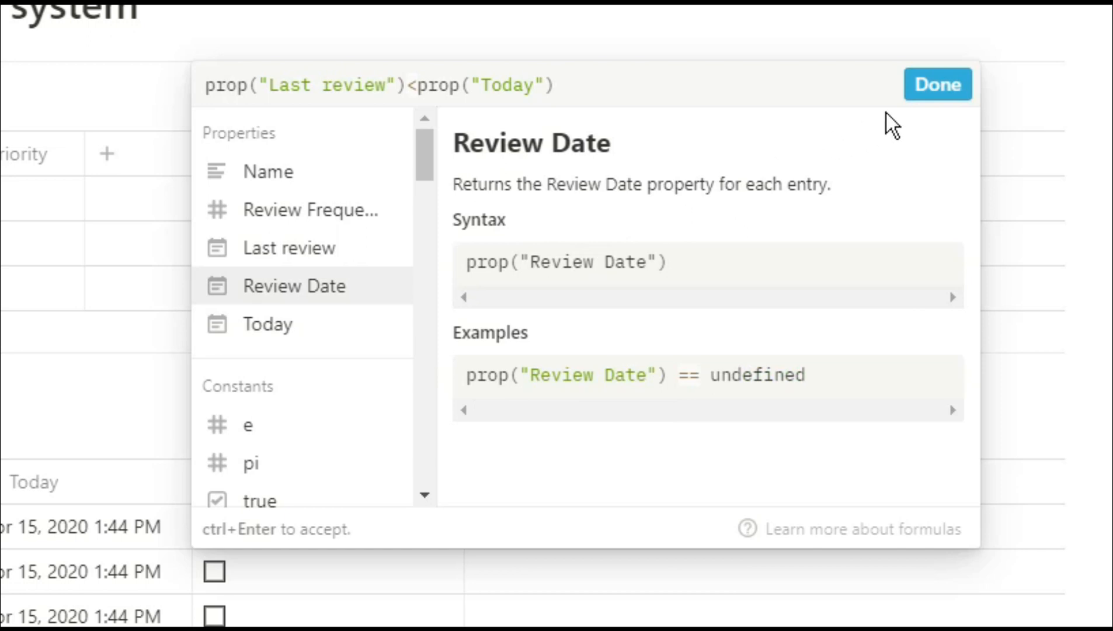
click(938, 84)
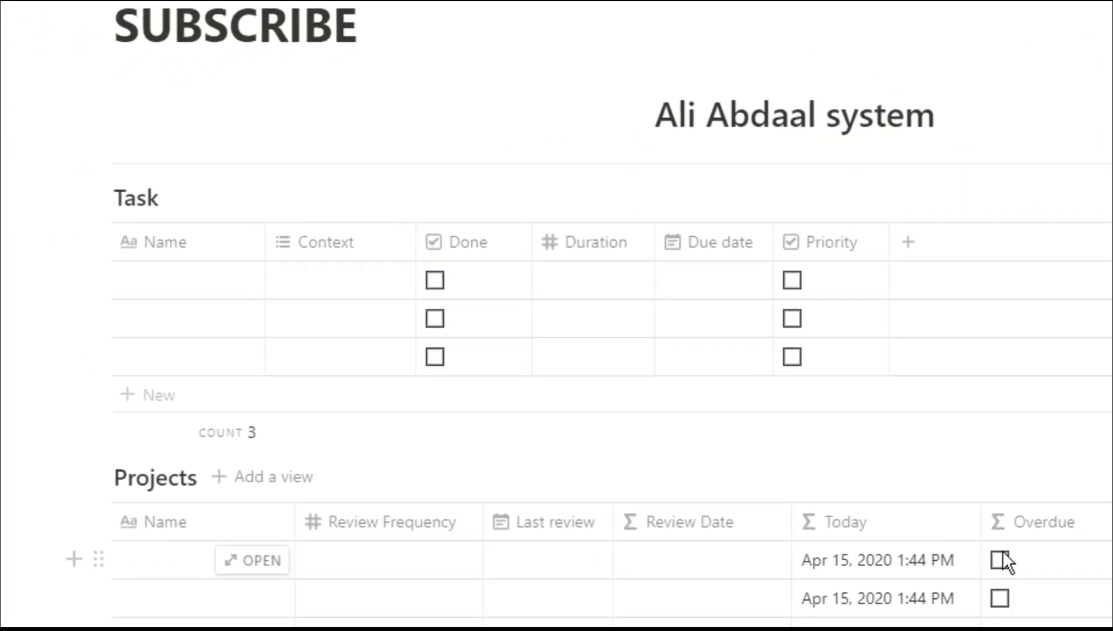
Step: Name the rows of the Task table task 1, task 2, task 3, task 4 and task 5
click(164, 282)
text(task 1)
key(Return)
key(Down)
text(task 2)
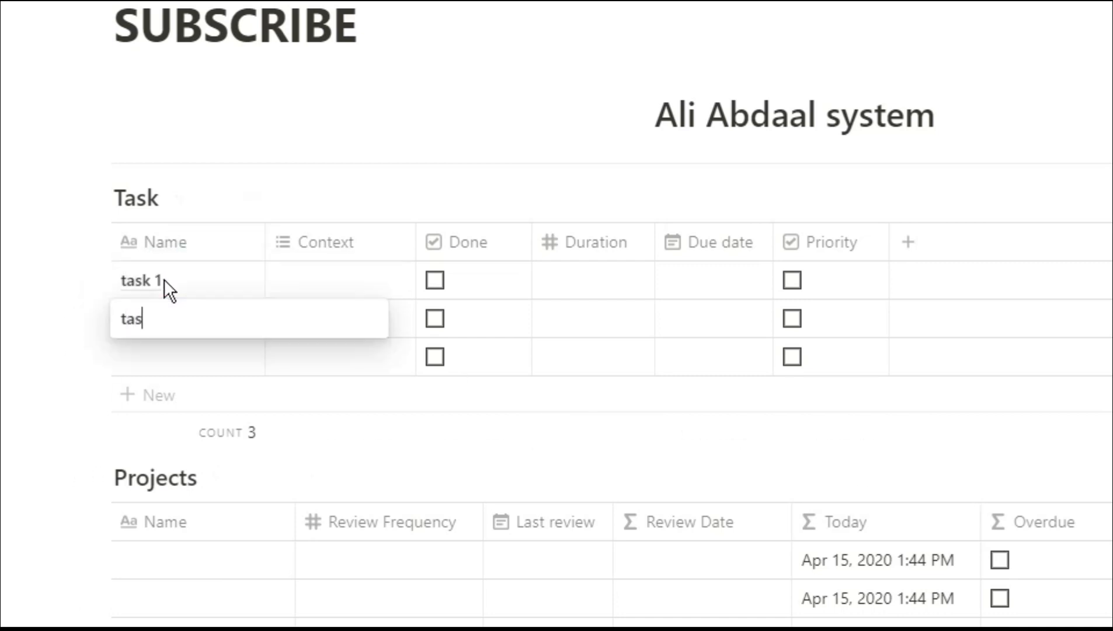
key(Return)
key(Down)
text(task 3)
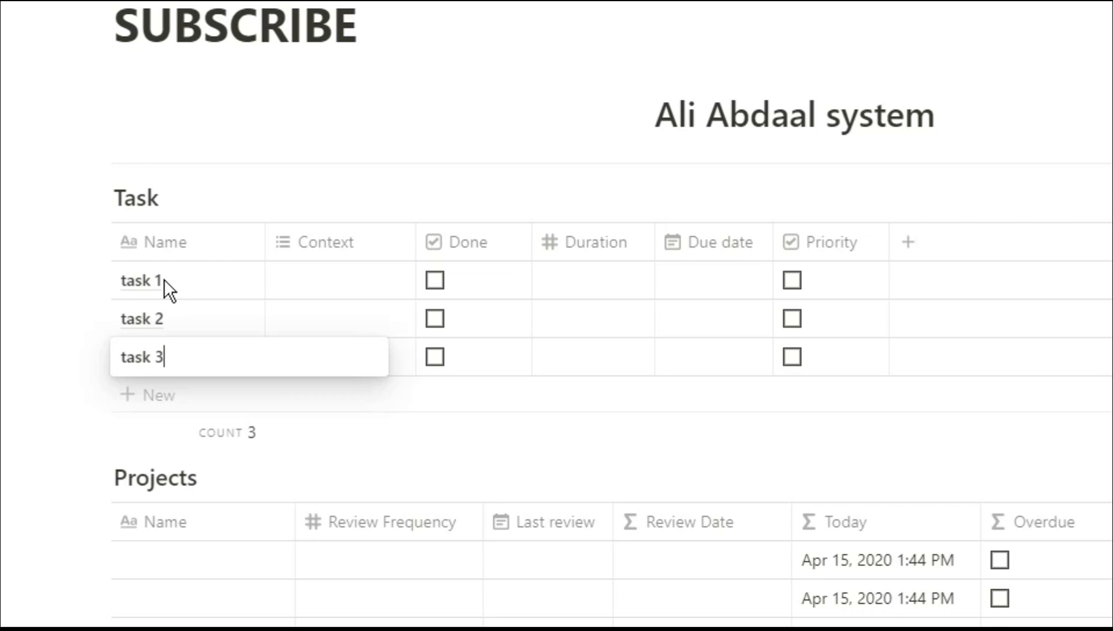
key(Return)
key(Down)
text(task 4)
key(Return)
key(Down)
text(task 5)
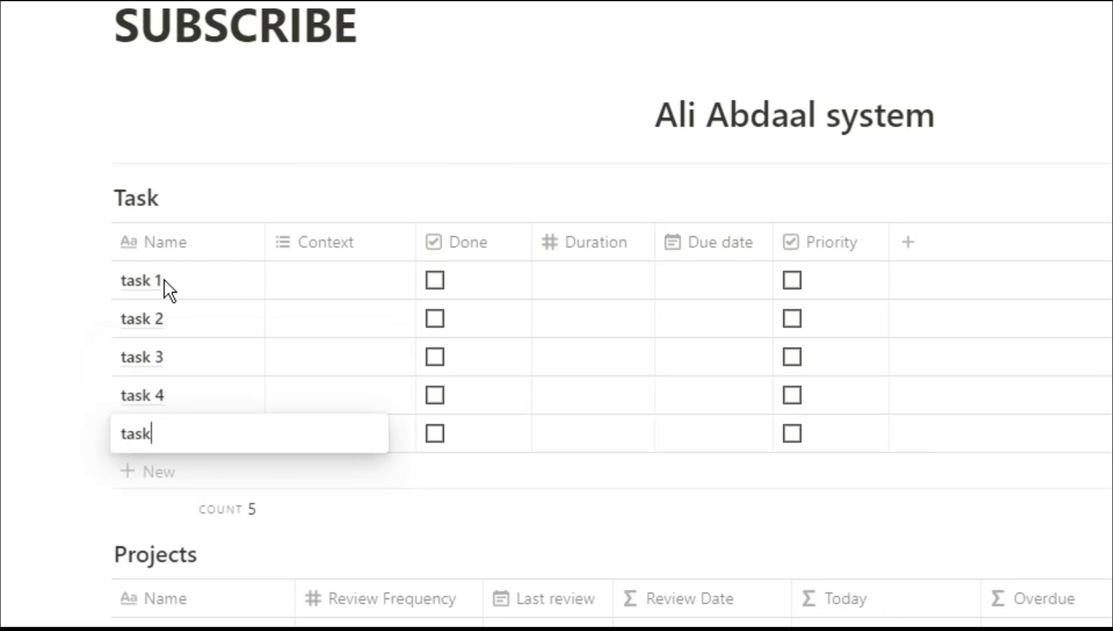
Step: Set task 1's Context to Mum, Phone and High energy
click(321, 282)
click(330, 363)
click(371, 450)
click(350, 546)
click(216, 348)
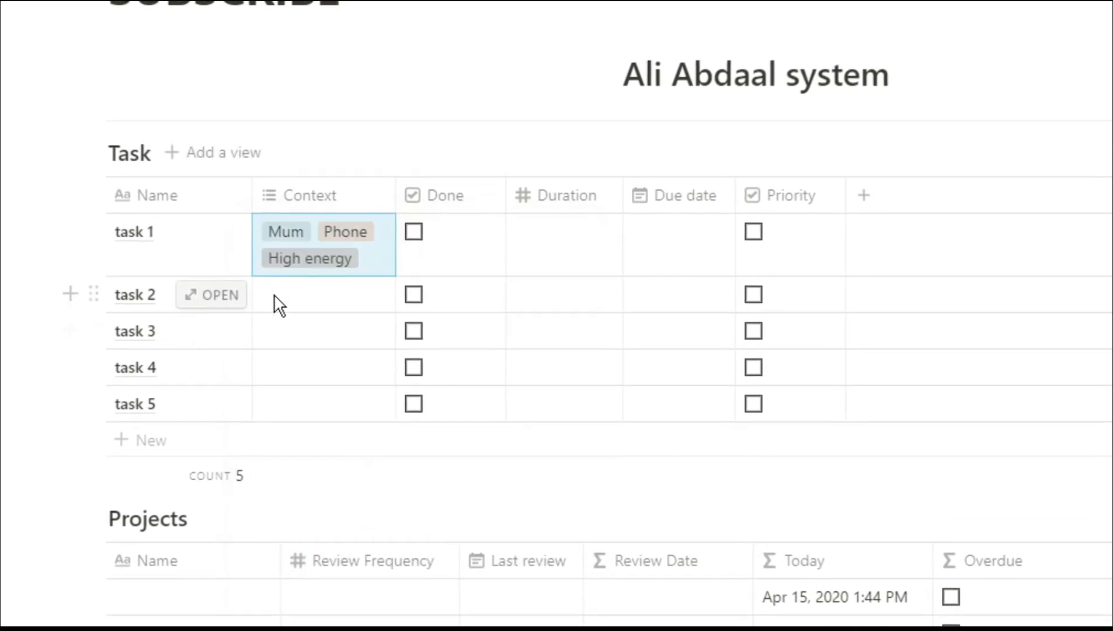
Step: Set task 2's Context to Dad, Phone and Low energy
click(283, 297)
click(331, 387)
click(327, 480)
click(339, 603)
click(290, 323)
Step: Set task 3's Context to Sister, Phone and High energy
click(283, 320)
click(340, 451)
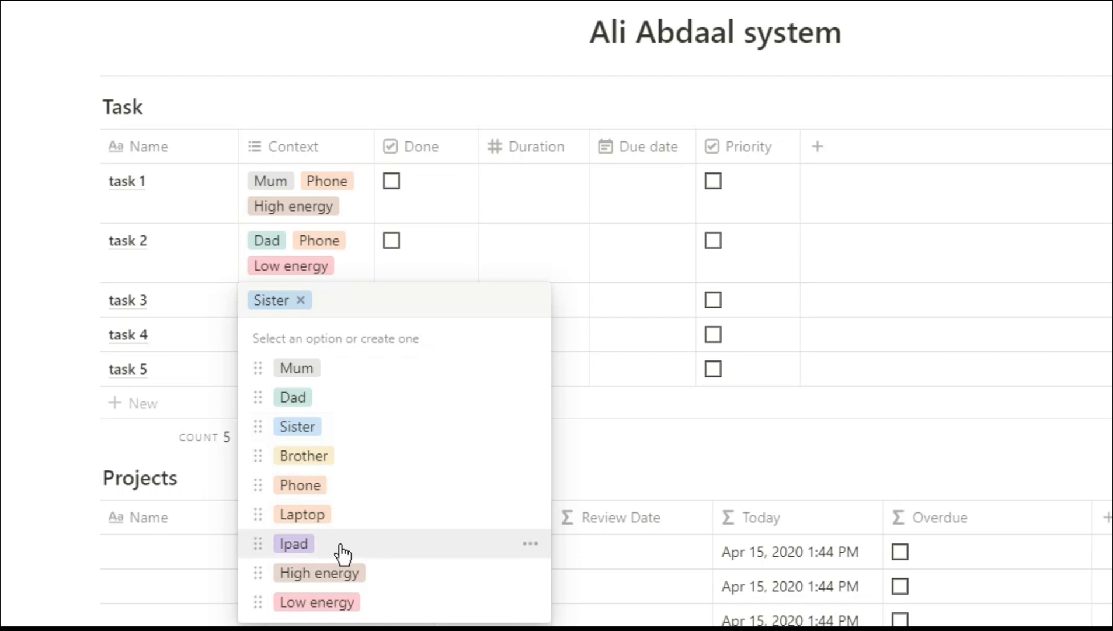
click(320, 485)
click(339, 559)
click(294, 346)
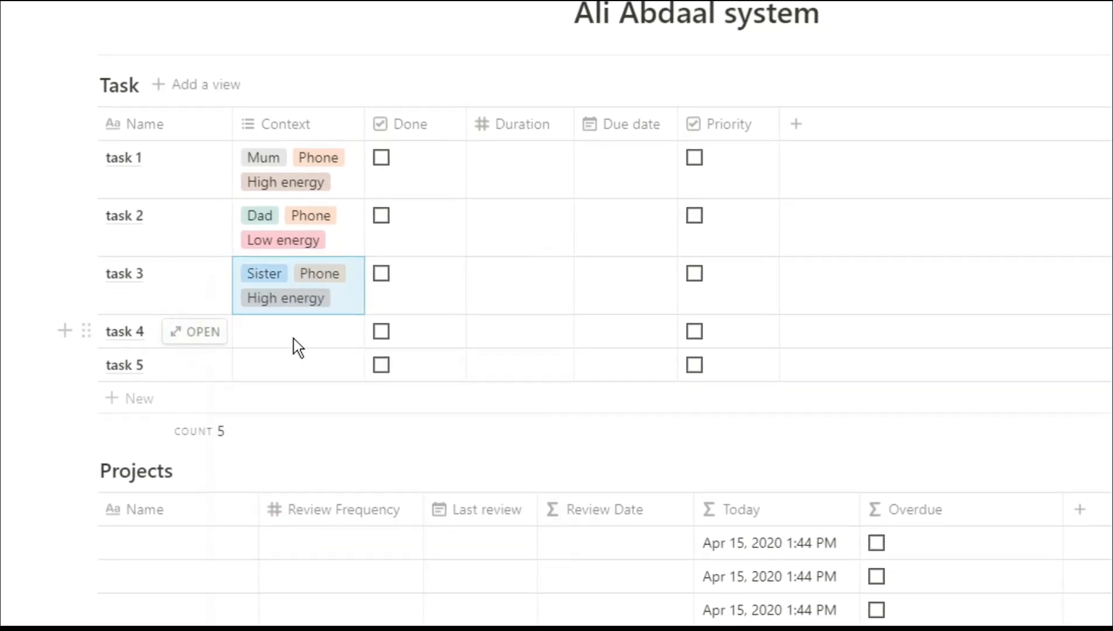
Step: Set task 4's Context to Brother, Ipad and High energy
click(297, 348)
click(309, 474)
click(315, 560)
click(327, 565)
click(181, 331)
Step: Set task 5's Context to Mum, Dad and Phone plus an energy option
click(285, 349)
click(286, 390)
click(291, 429)
click(280, 496)
click(294, 577)
click(476, 355)
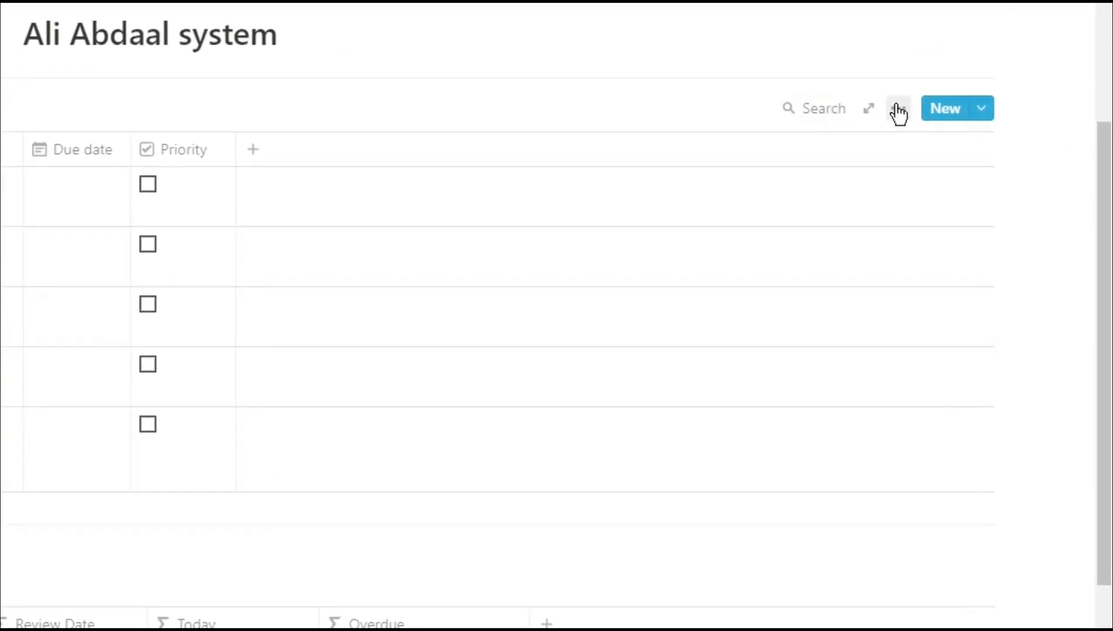
Step: Turn off Wrap cells for the Task table and widen its Context column slightly
click(902, 111)
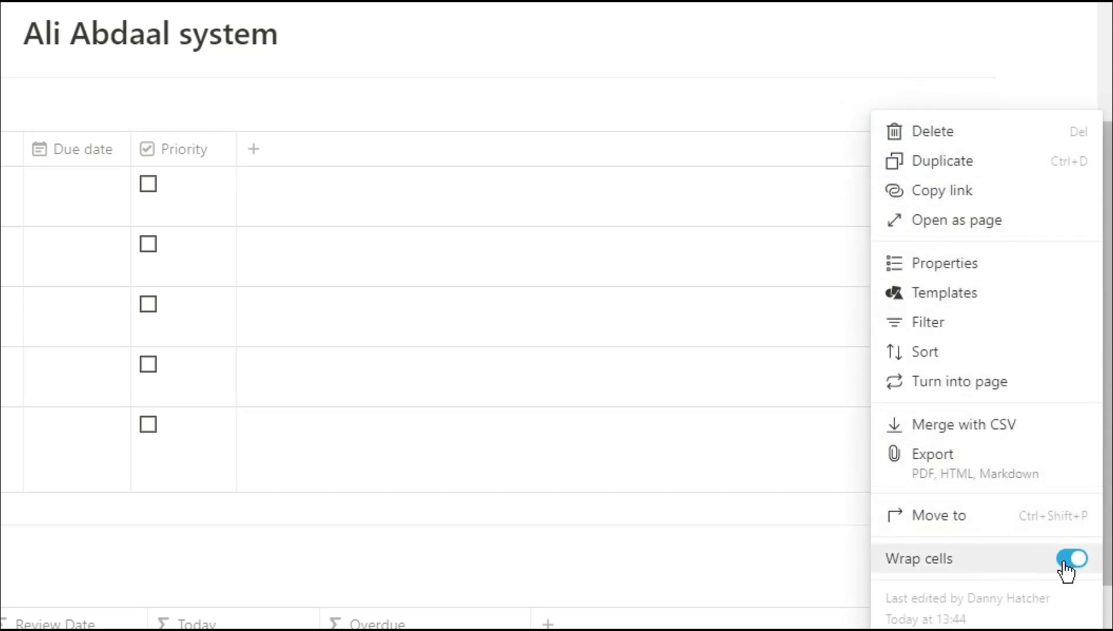
click(1067, 570)
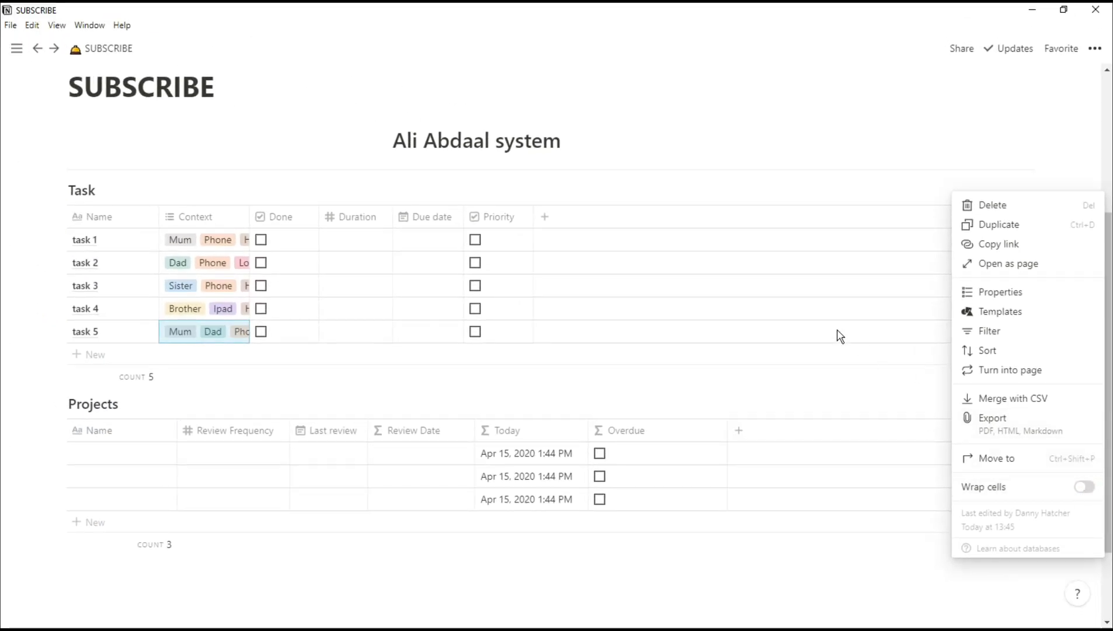
click(299, 195)
drag(250, 211, 273, 209)
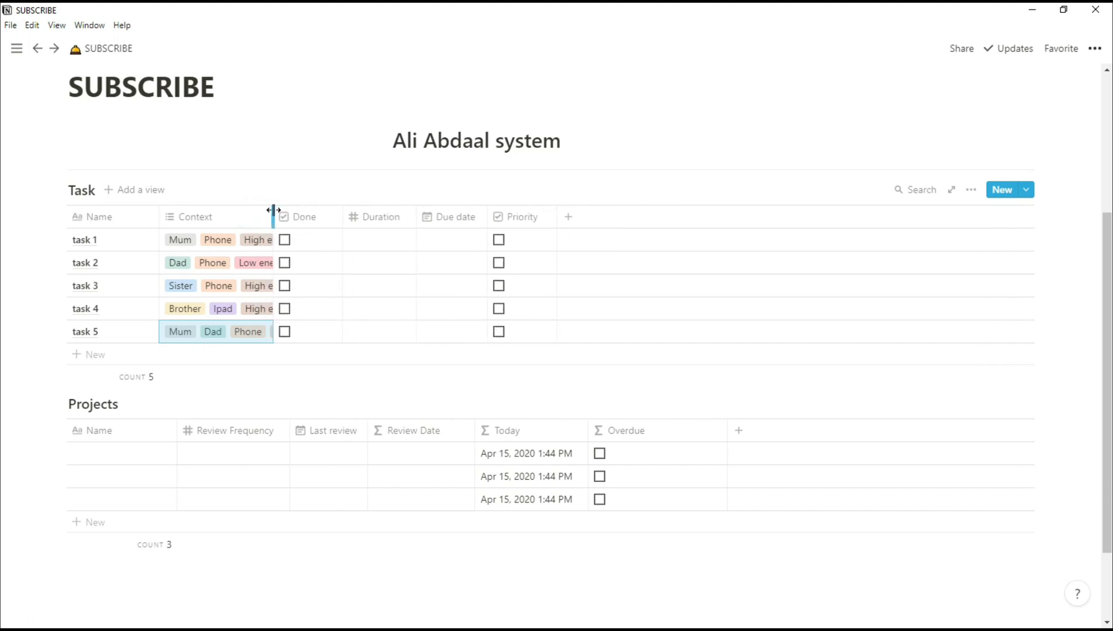
drag(273, 210, 274, 211)
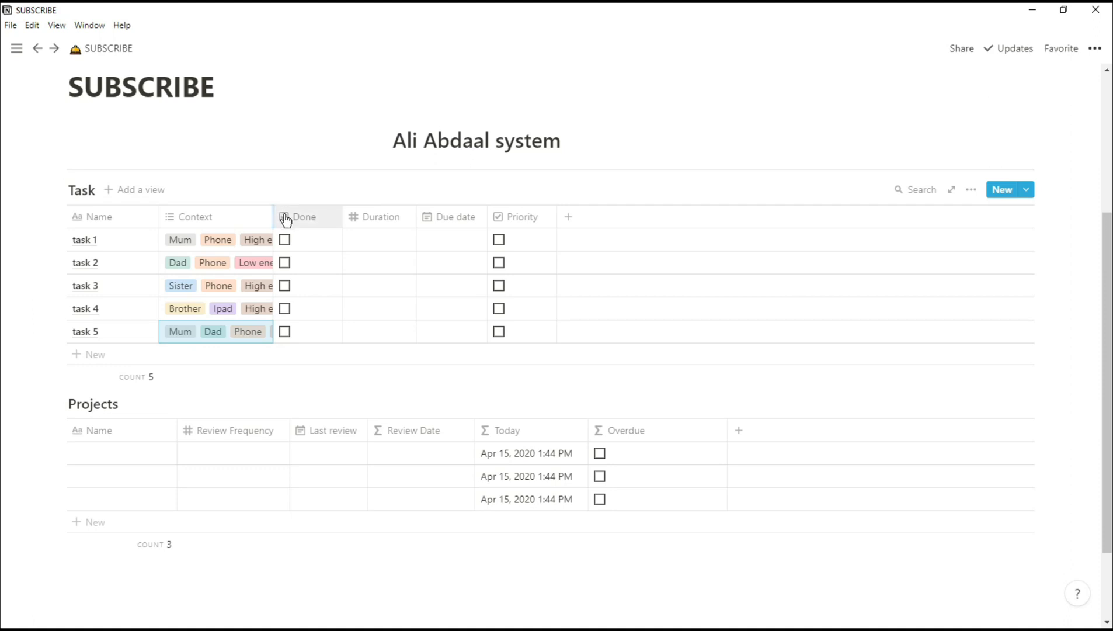
Step: Mark task 2 and task 5 as done, and enter durations of 10, 20, 30, 40 and 50 for tasks 1 to 5
click(284, 263)
click(285, 331)
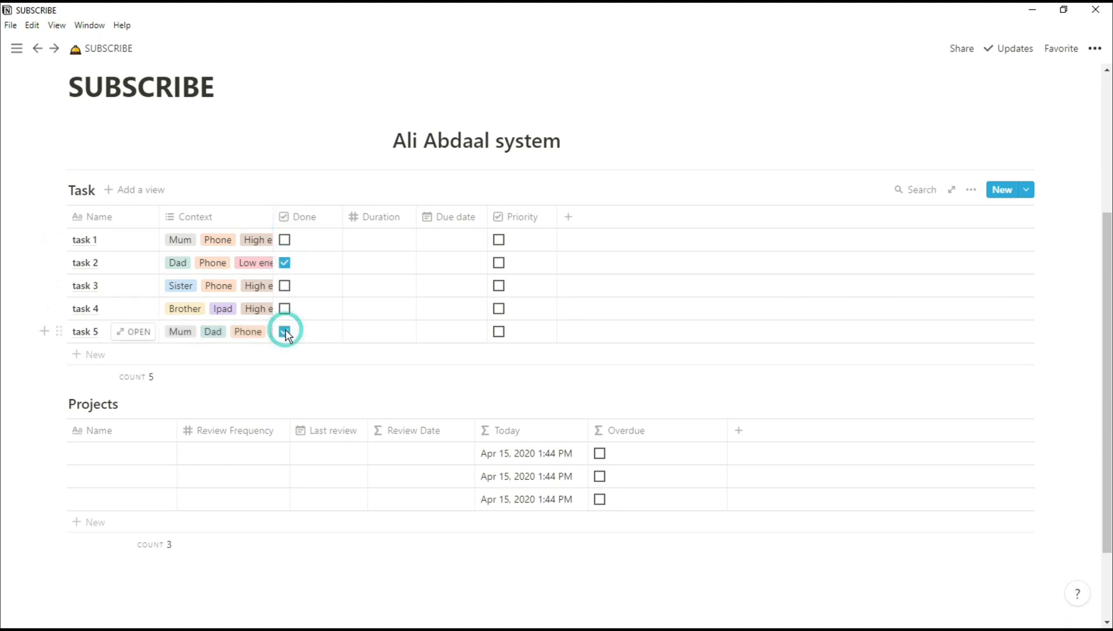
click(374, 241)
text(0)
key(Return)
text(20)
key(Return)
text(30)
key(Return)
text(40)
key(Return)
text(50)
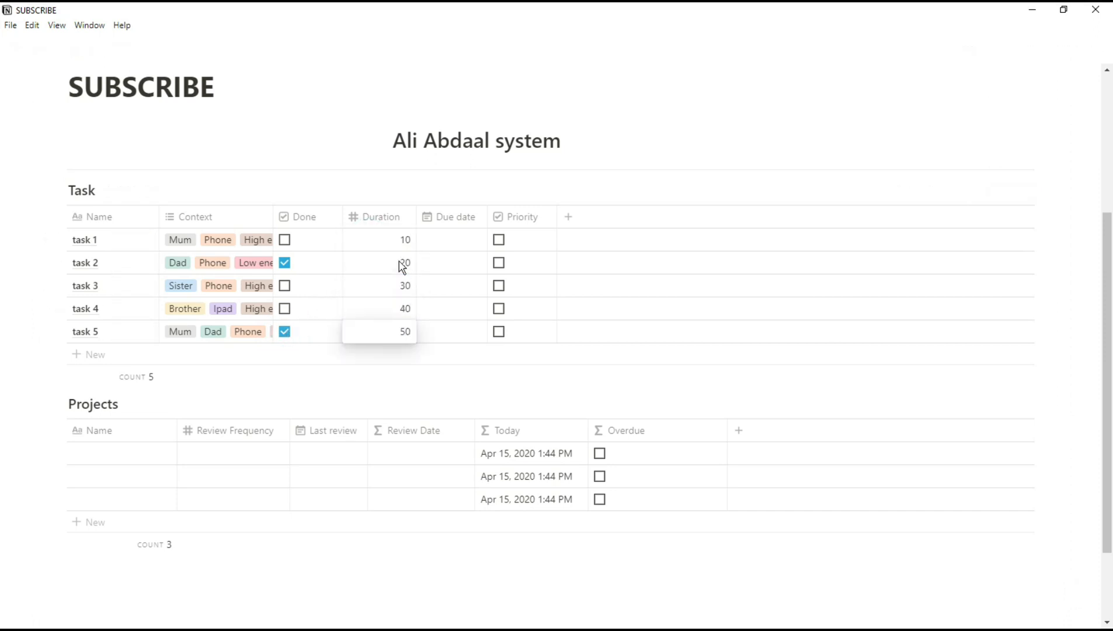
Step: Set due dates of Apr 17, 16, 22, 23 and 30, 2020 for tasks 1 to 5, and mark tasks 1, 2 and 4 as Priority
click(448, 240)
click(449, 240)
click(523, 376)
click(398, 286)
click(448, 263)
click(500, 378)
click(384, 315)
click(448, 288)
click(481, 399)
click(449, 309)
click(502, 399)
click(449, 331)
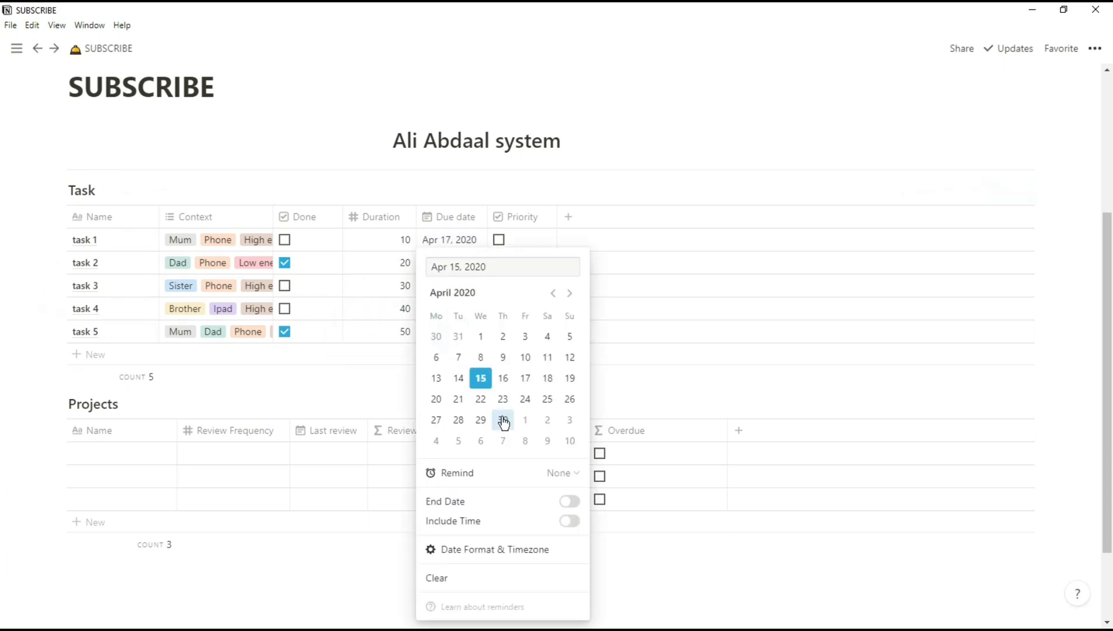
click(503, 419)
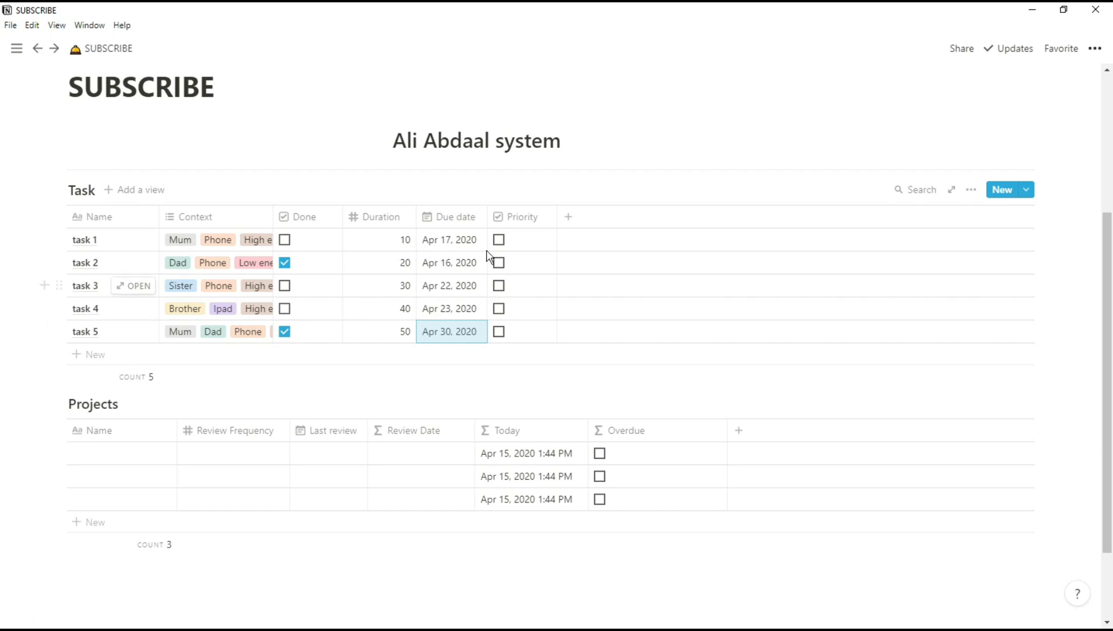
click(499, 241)
click(500, 264)
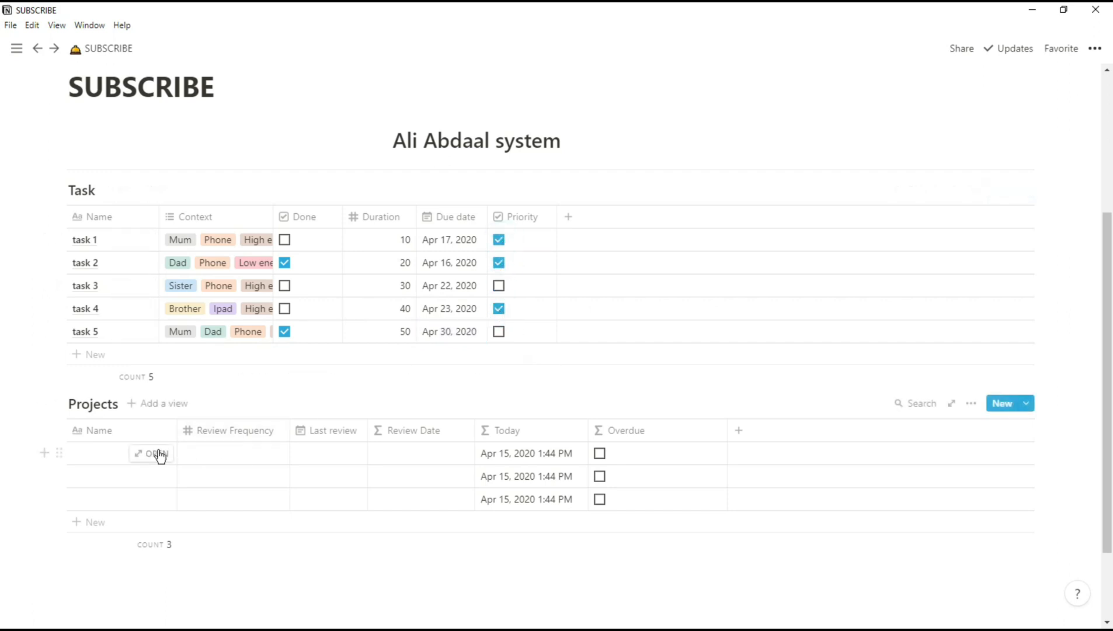
Step: Name the first two rows of the Projects table project 1 and project 2
click(115, 454)
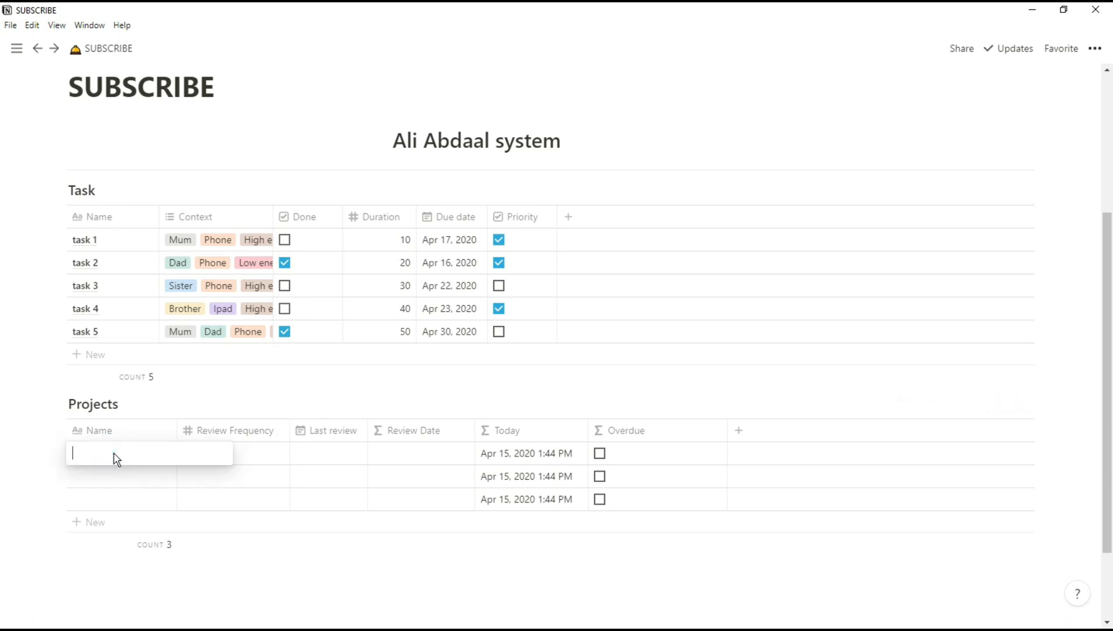
text(project 1)
key(Return)
text(p)
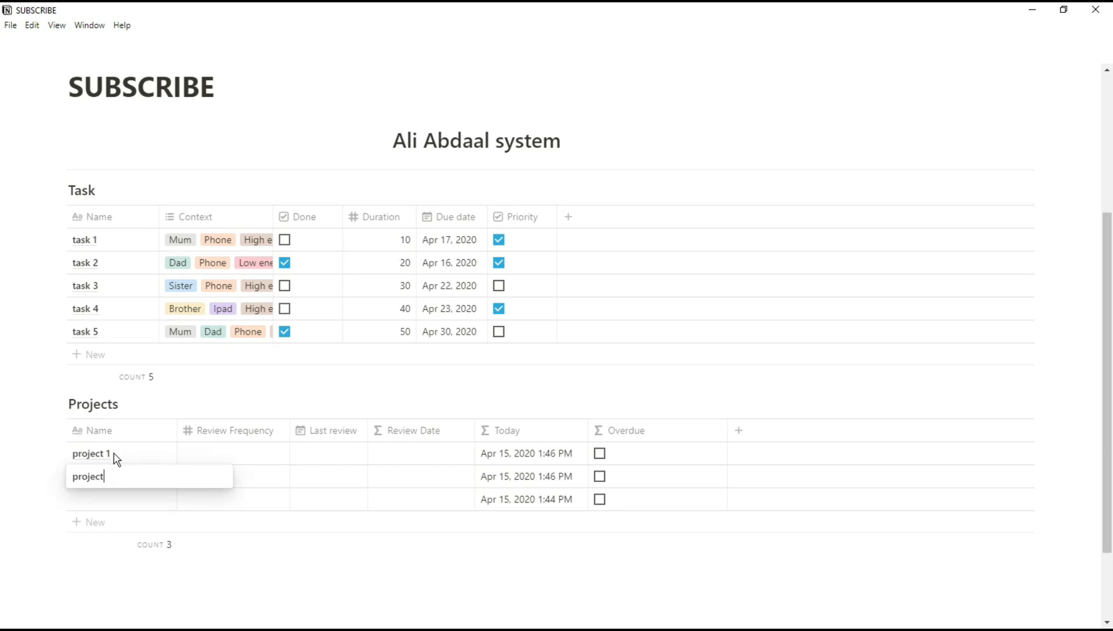
key(Return)
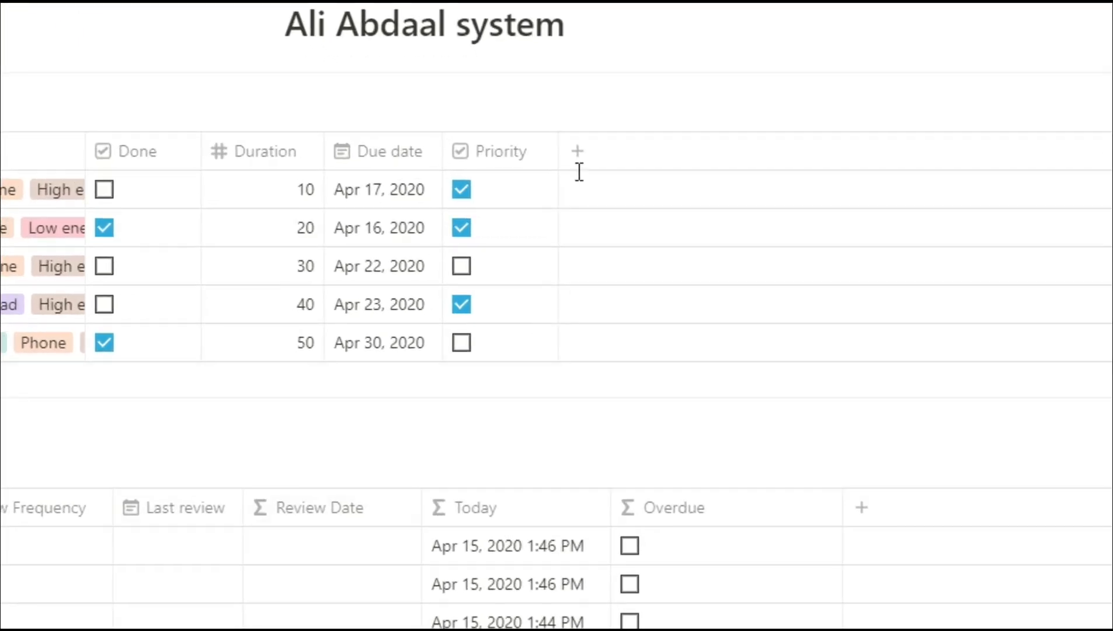
Step: Add a Relation property to the Task table that links it to the Projects database
click(577, 156)
mouse_move(580, 285)
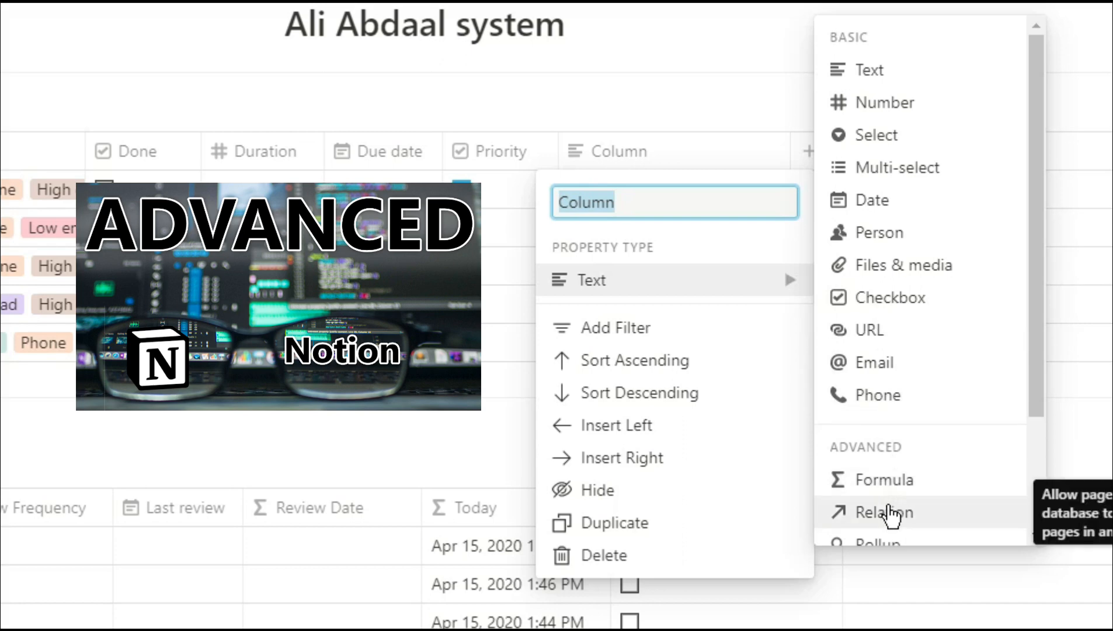
click(894, 514)
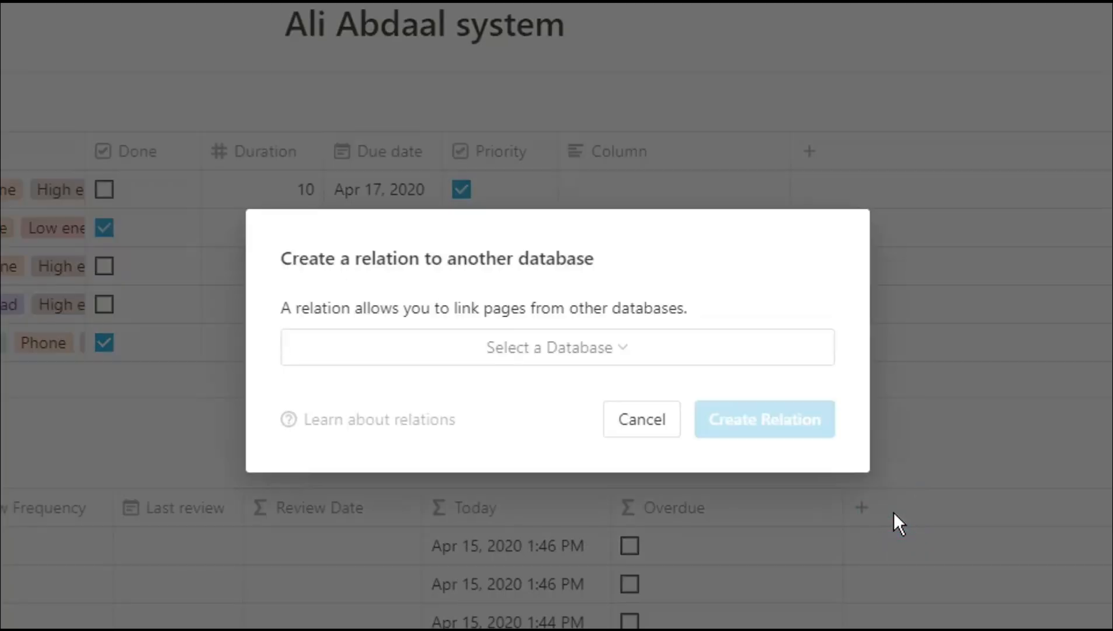
click(610, 356)
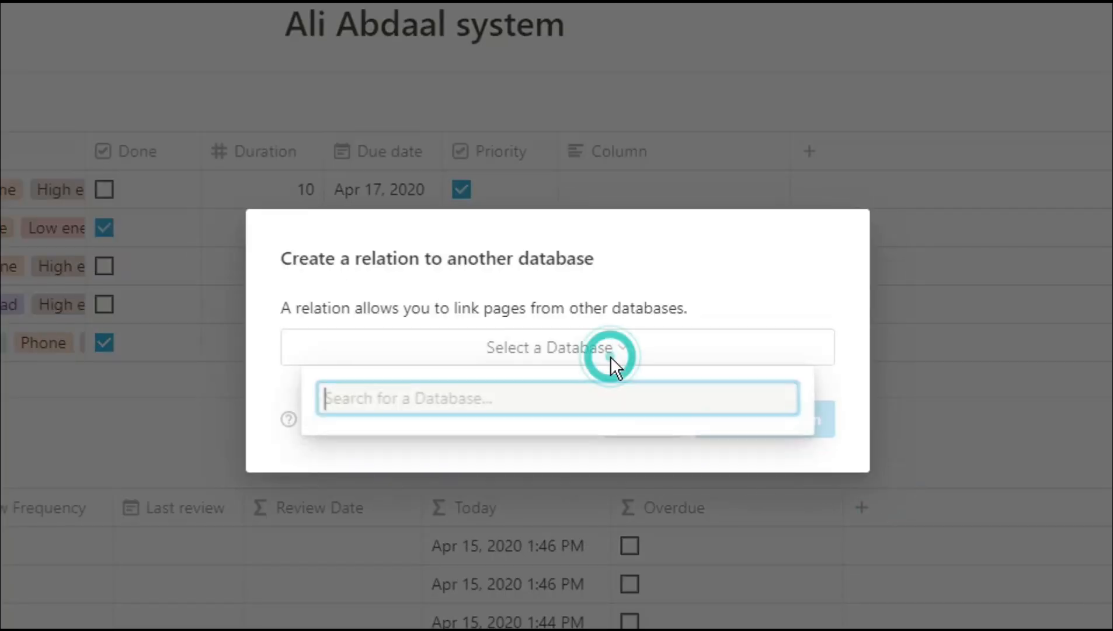
text(proje)
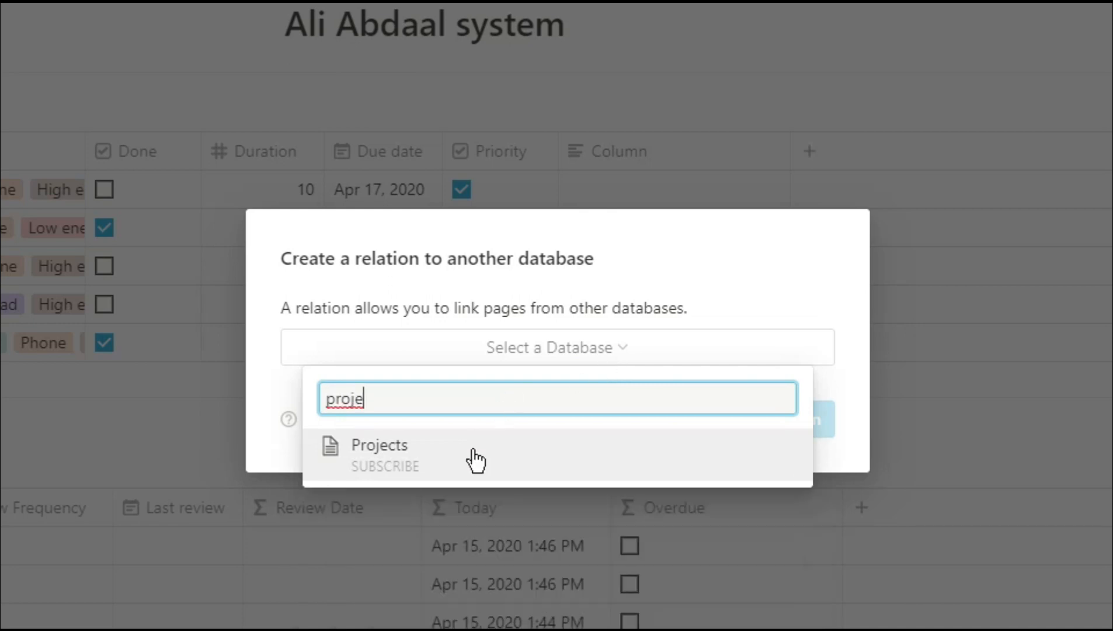
click(473, 454)
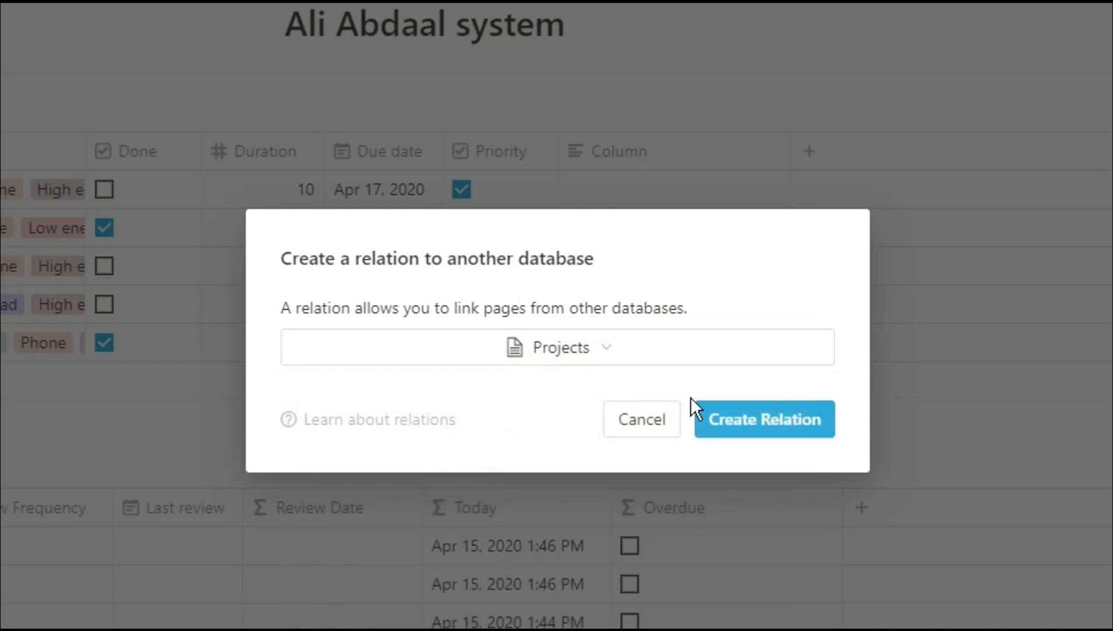
click(734, 422)
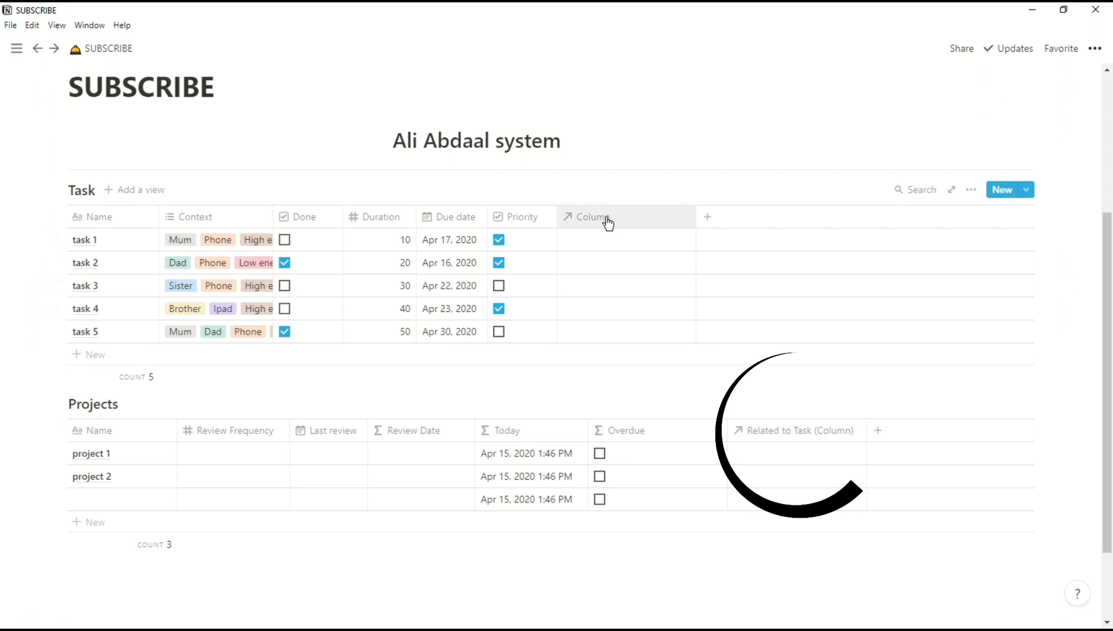
Step: Rename the Task table's new relation column as Projects
click(631, 183)
text(Projec)
key(Return)
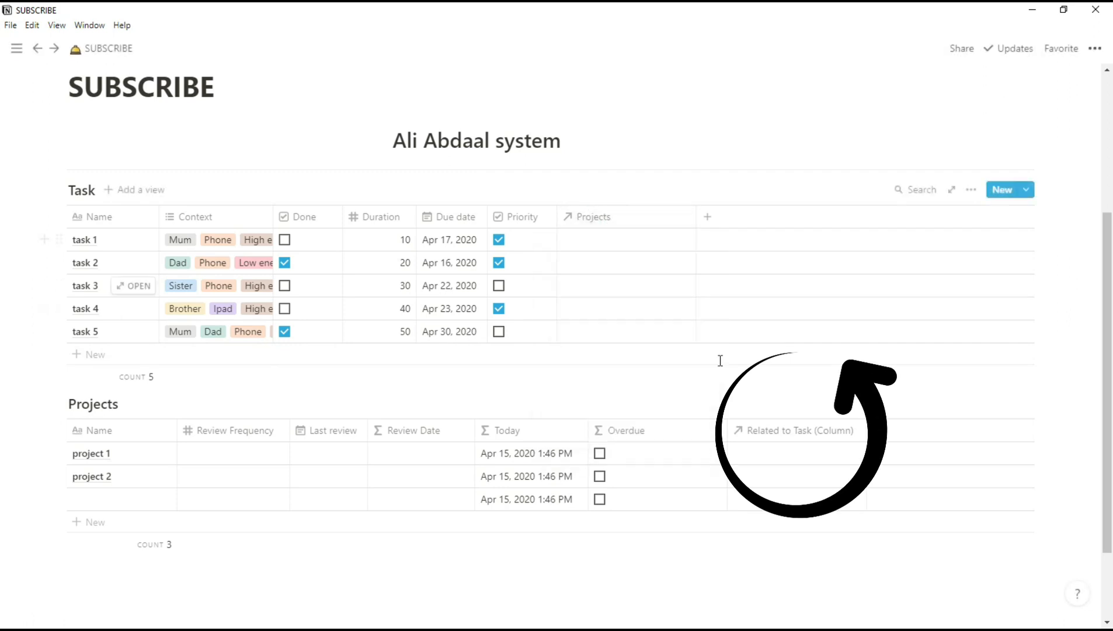
Step: Rename the relation column in the Projects table as Tasks and narrow the relation columns in both tables
click(790, 432)
text(Tasks)
key(Return)
drag(863, 439, 803, 439)
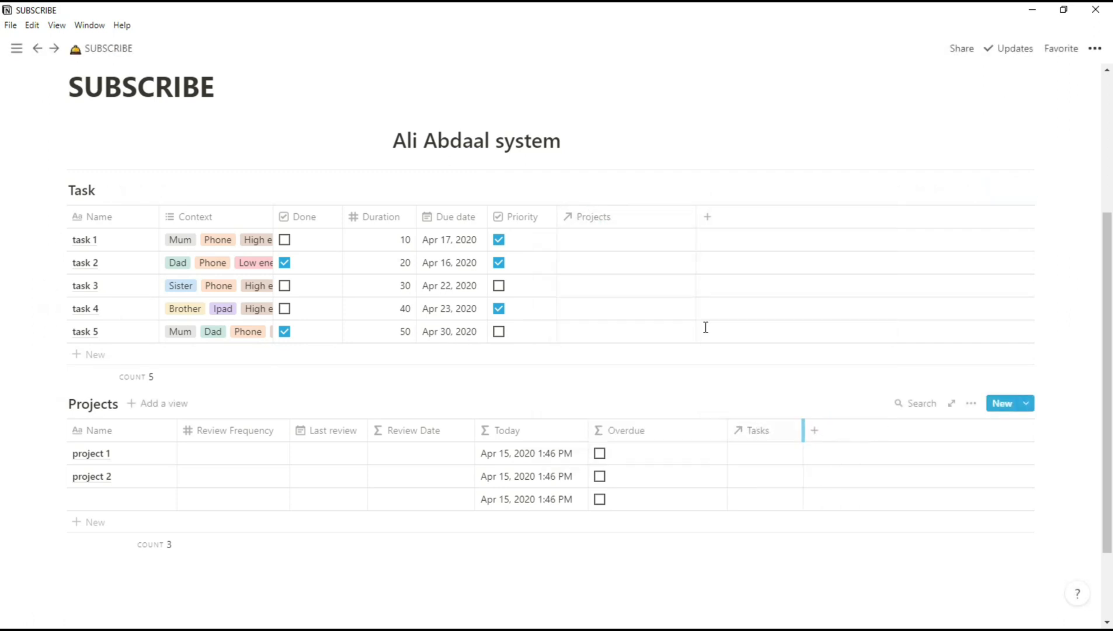
drag(695, 216, 654, 211)
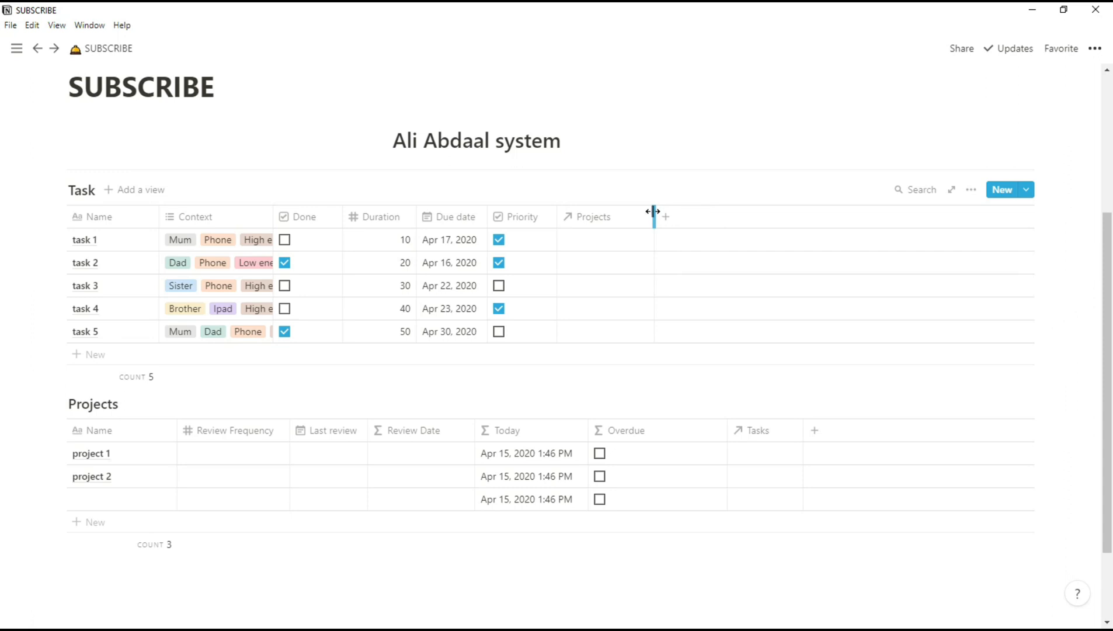
Step: Link task 1 to project 1 through the Projects relation
click(601, 242)
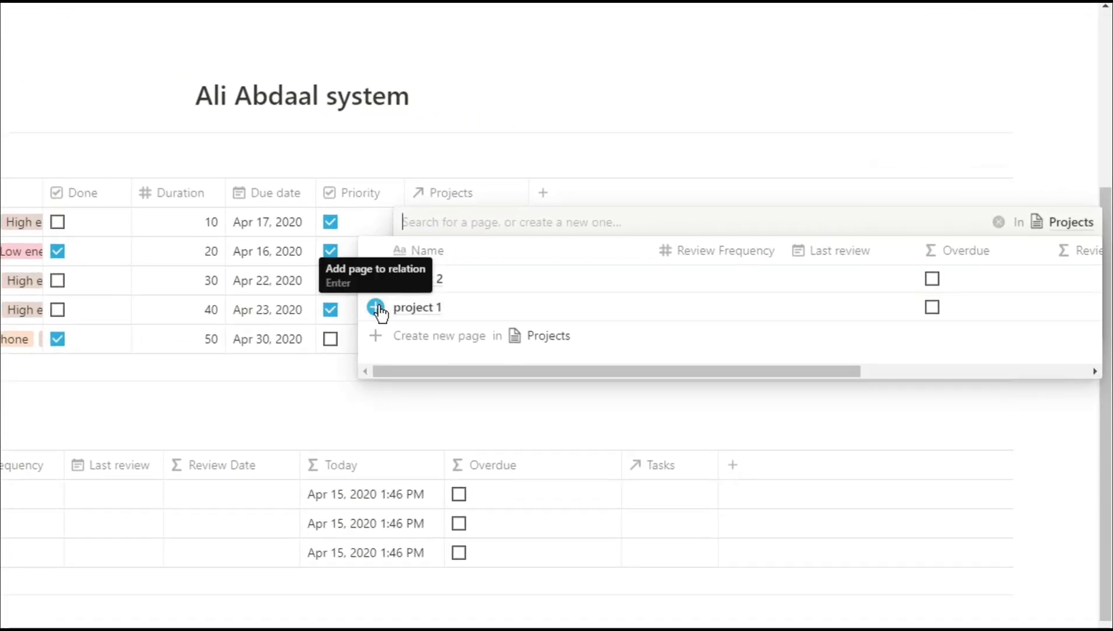
click(376, 307)
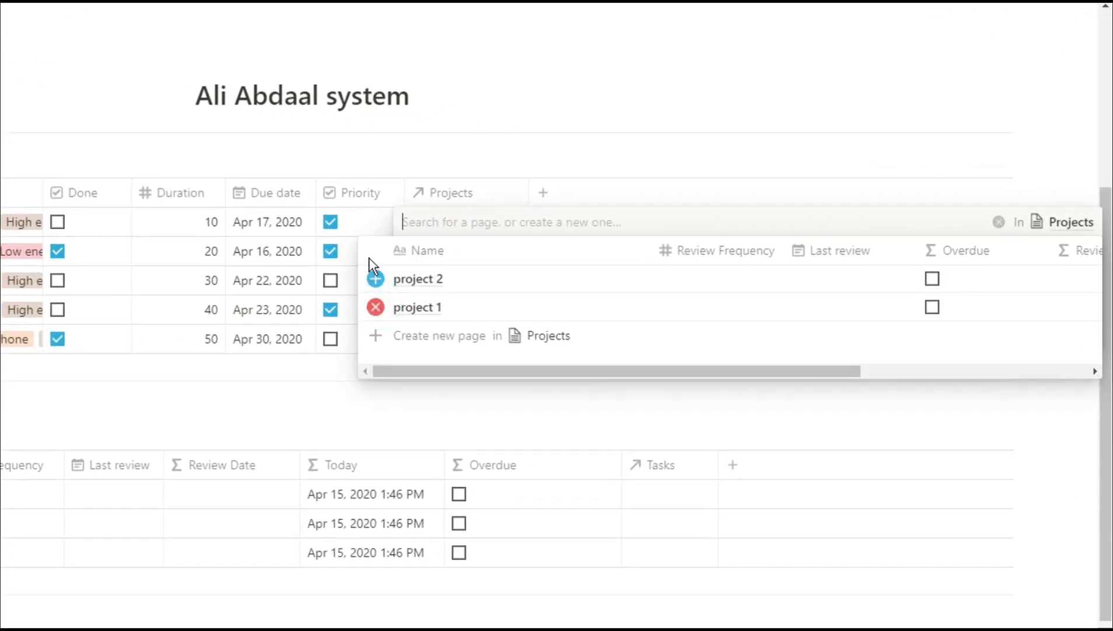
click(367, 220)
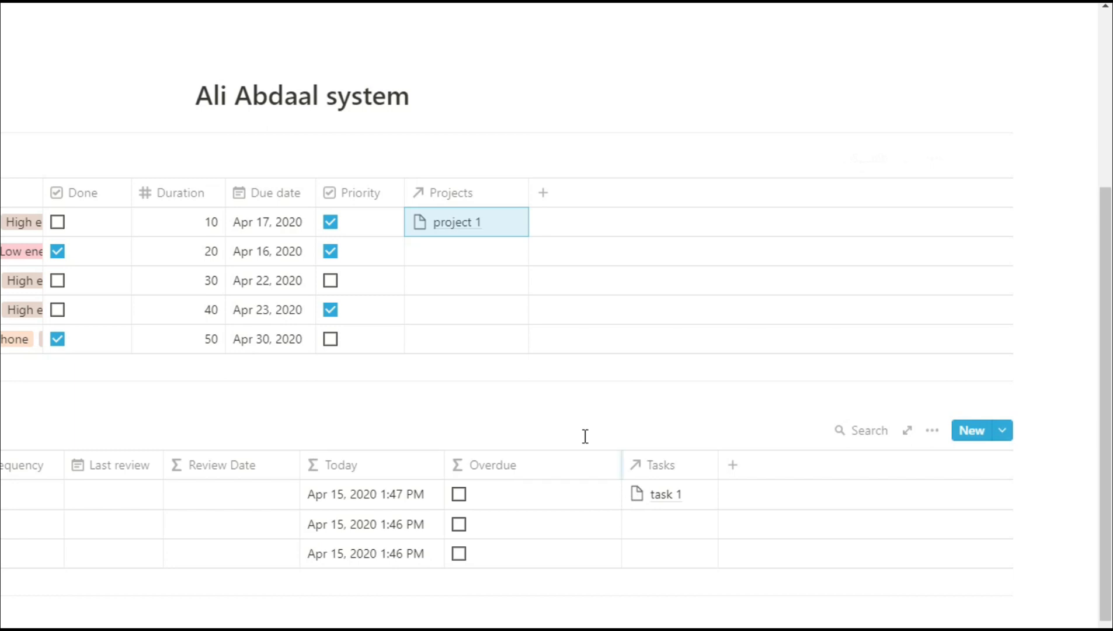
Step: Link task 2 and task 3 to project 2, and task 4 to project 1
click(477, 252)
click(376, 307)
click(347, 287)
click(437, 278)
click(376, 335)
click(369, 247)
click(427, 313)
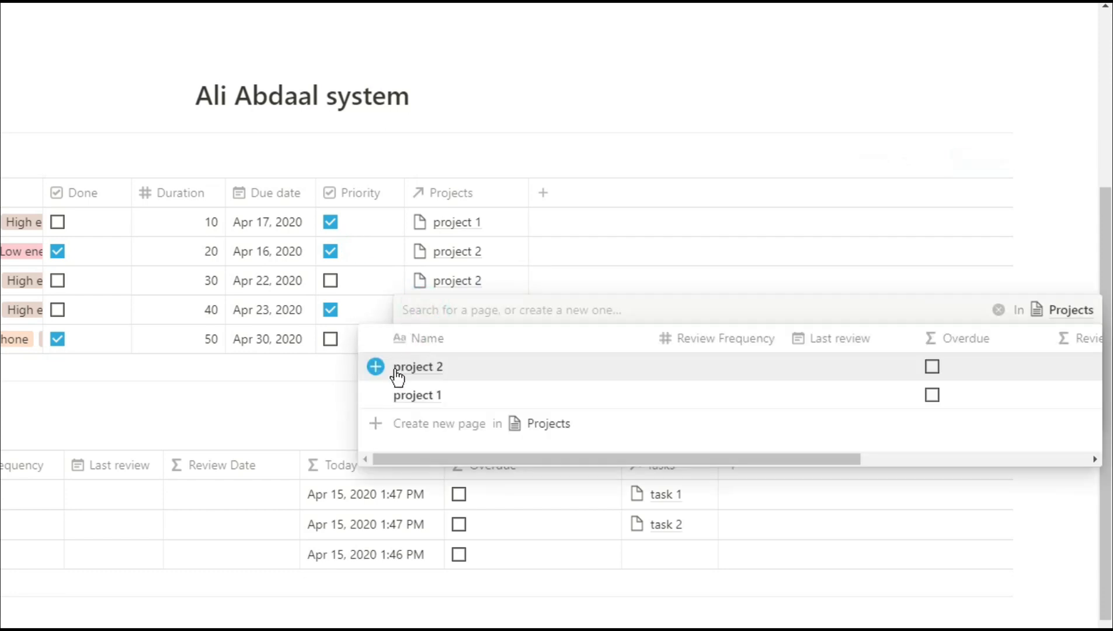
click(375, 395)
click(333, 393)
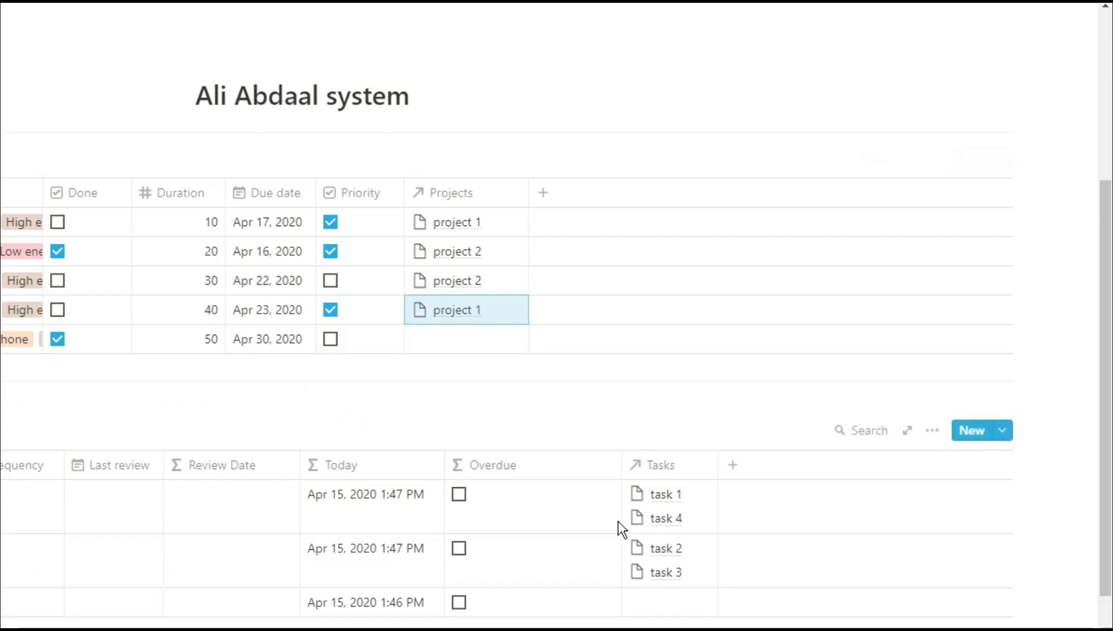
Step: Turn off Wrap cells for the Projects table
click(932, 431)
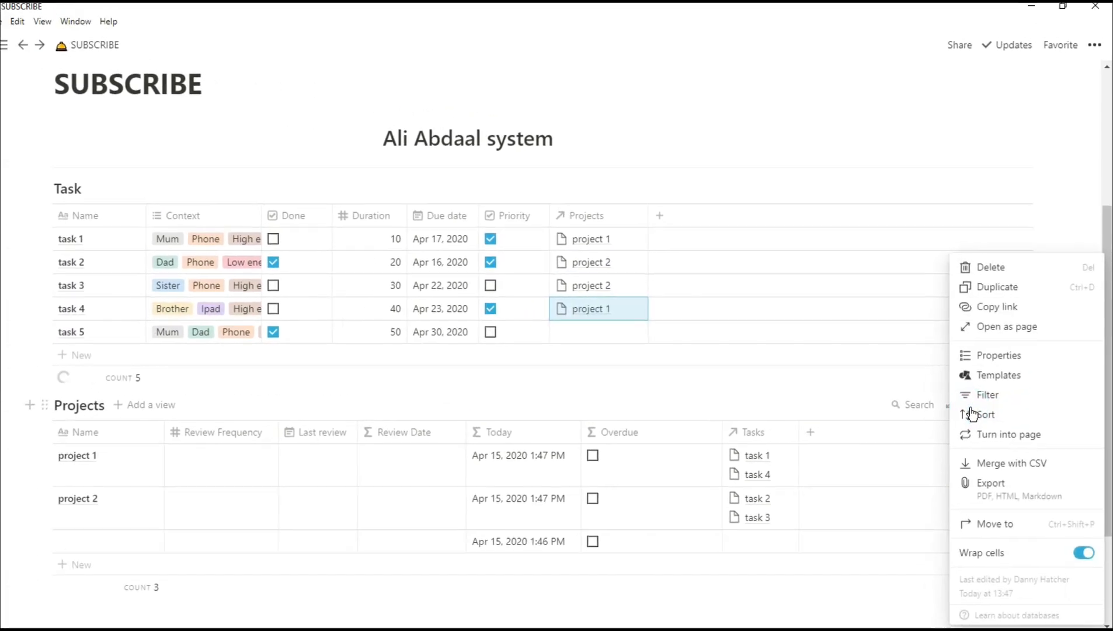
click(1086, 555)
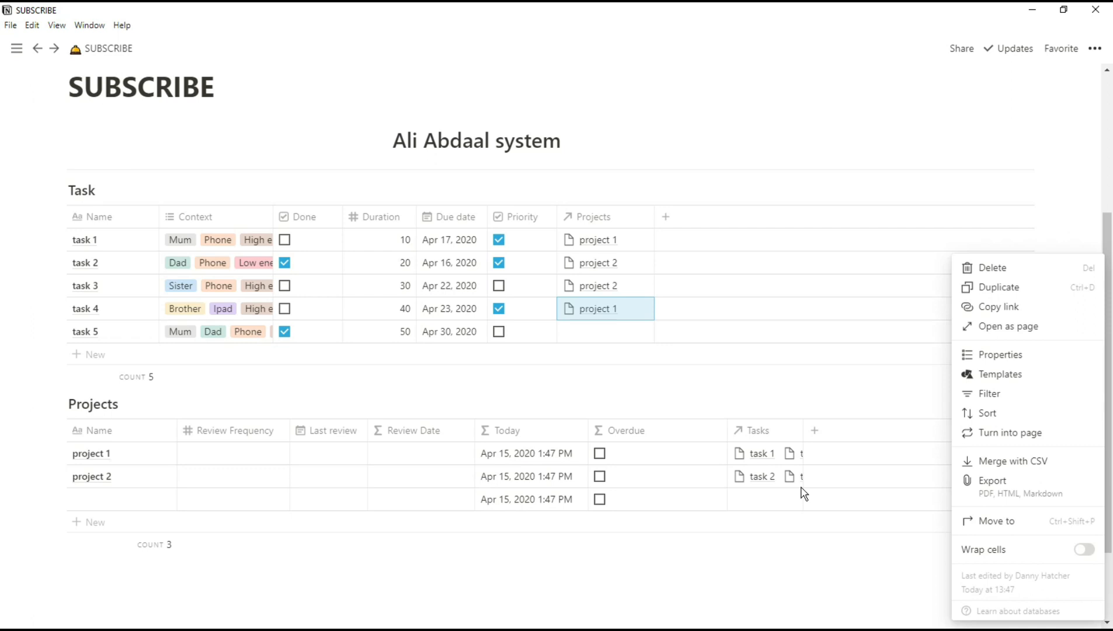
Step: Add a linked database of Task below the Projects table
click(730, 409)
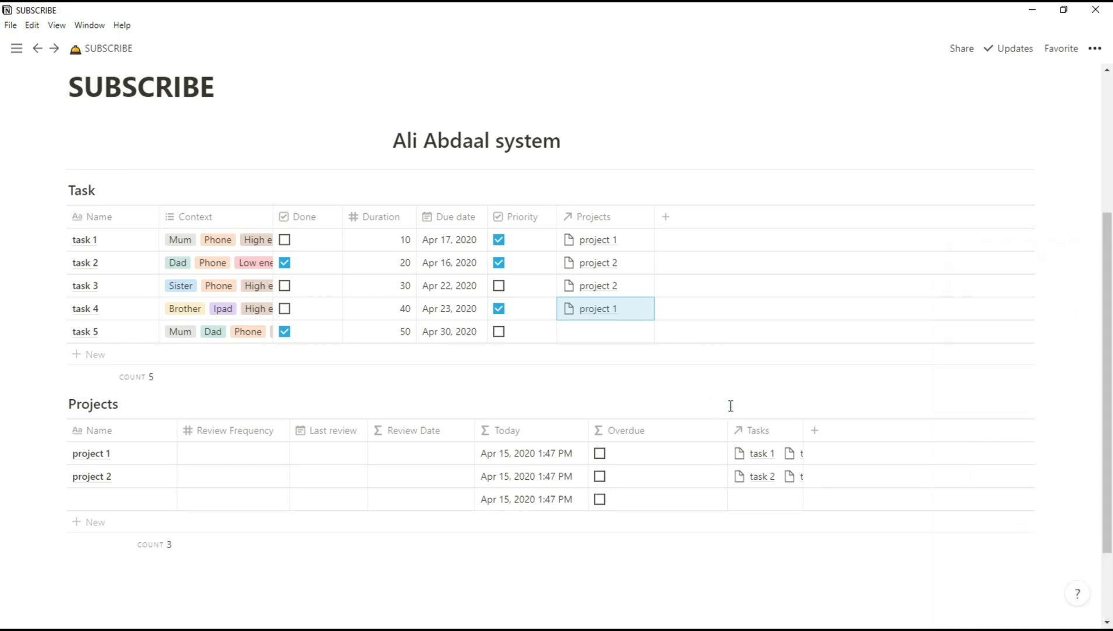
scroll(731, 405, down, 2)
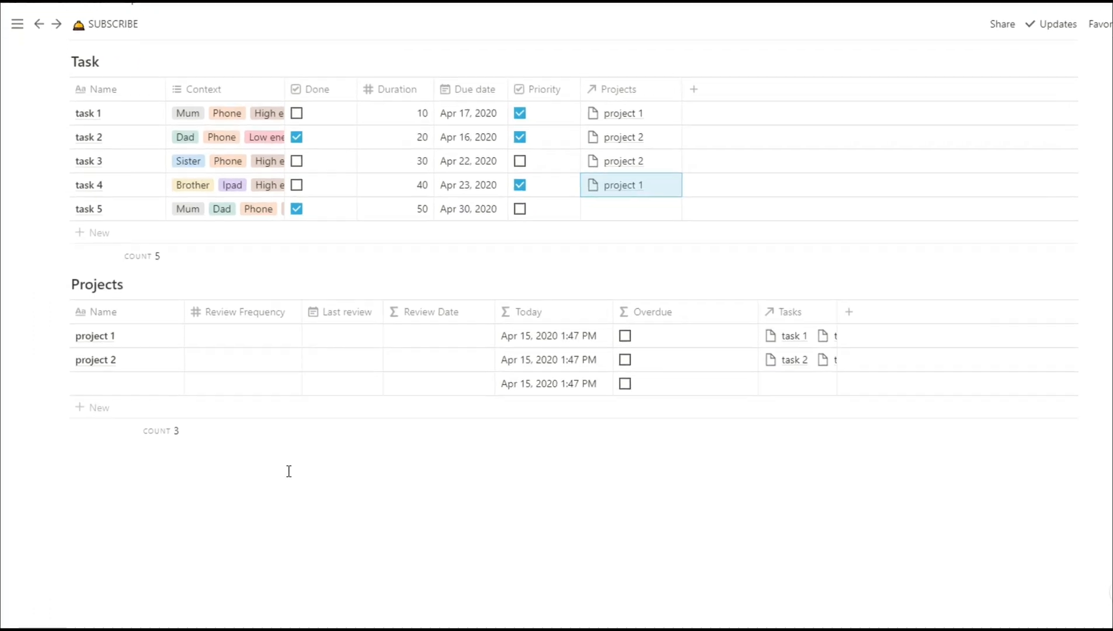
click(186, 481)
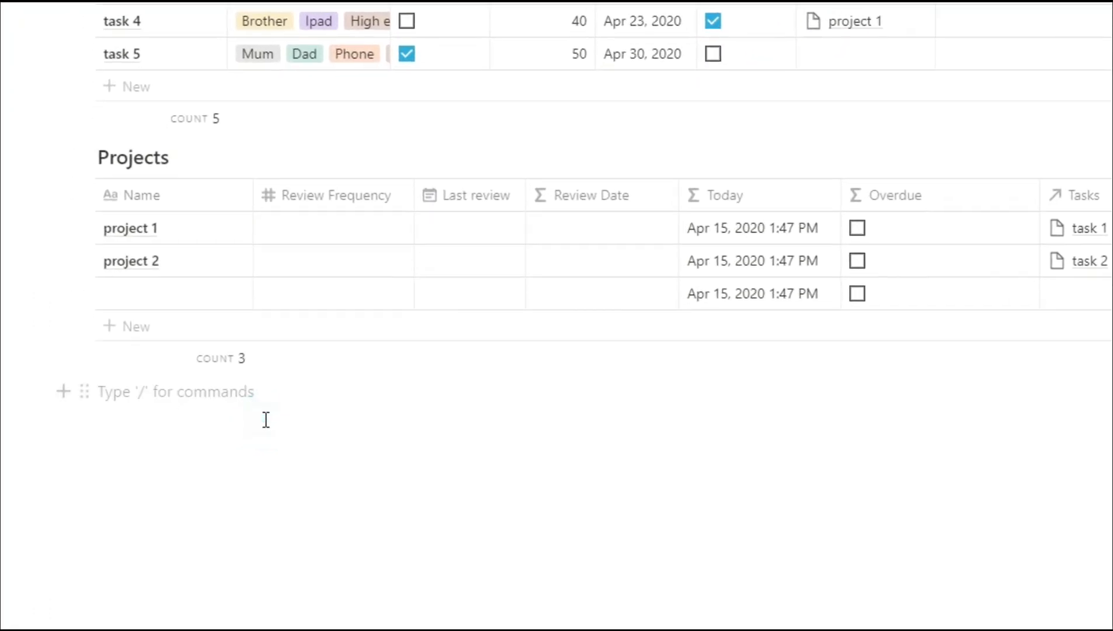
text(/link)
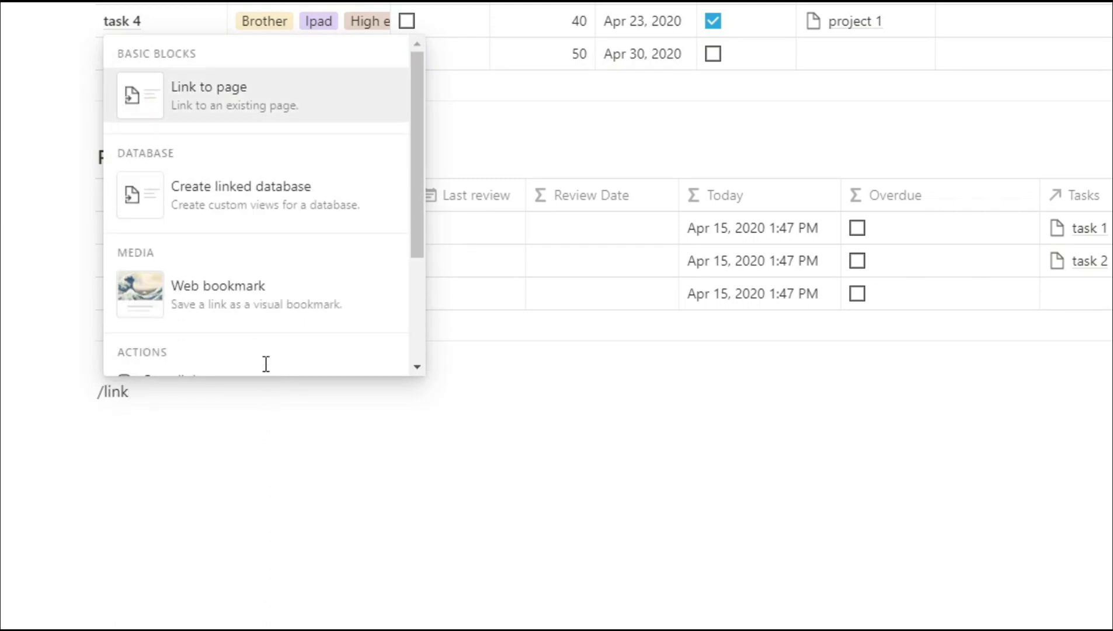
click(277, 215)
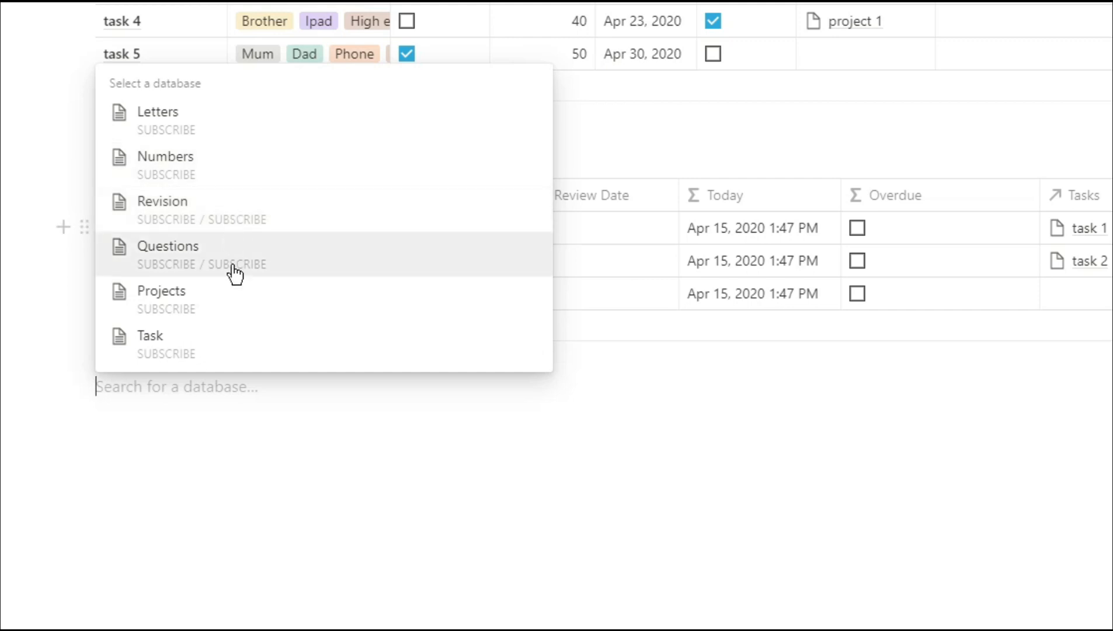
click(238, 358)
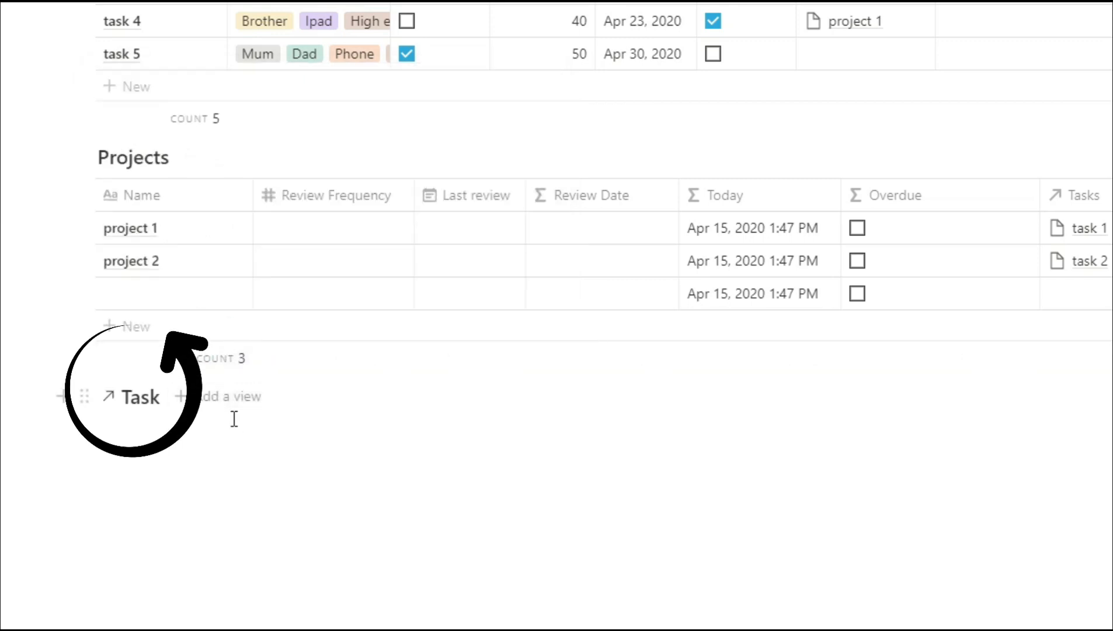
scroll(325, 470, down, 2)
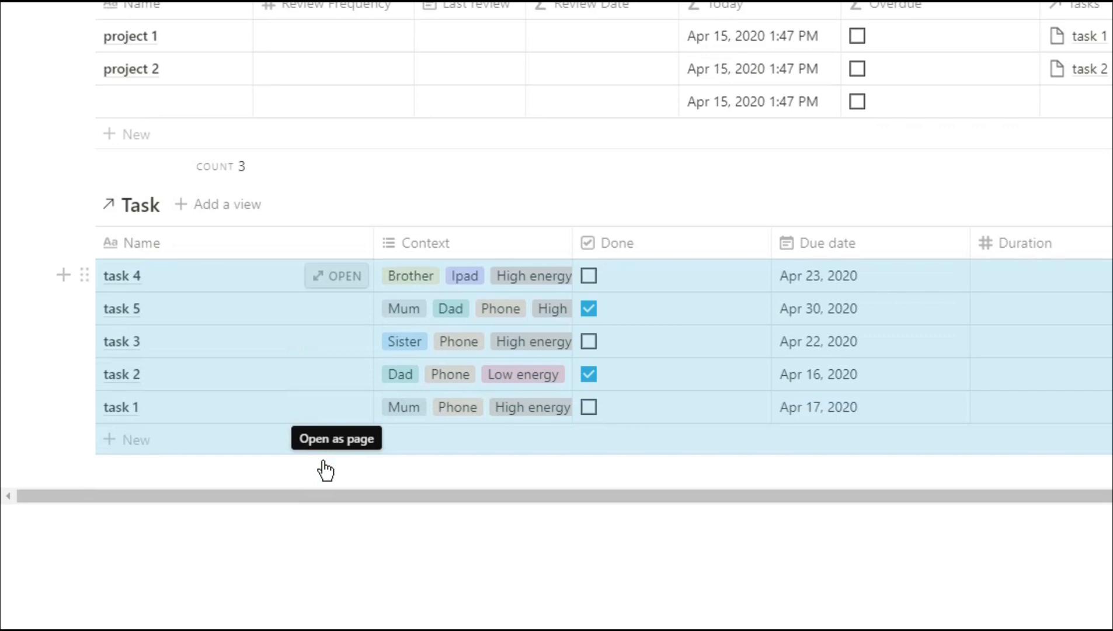
scroll(326, 470, down, 1)
click(469, 476)
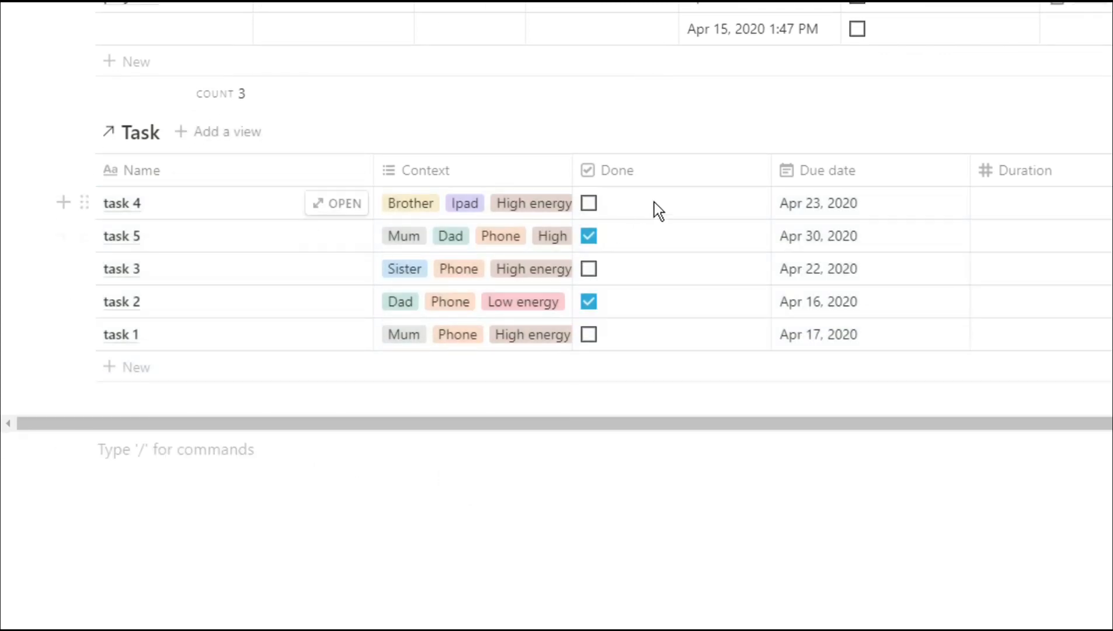
scroll(654, 202, up, 2)
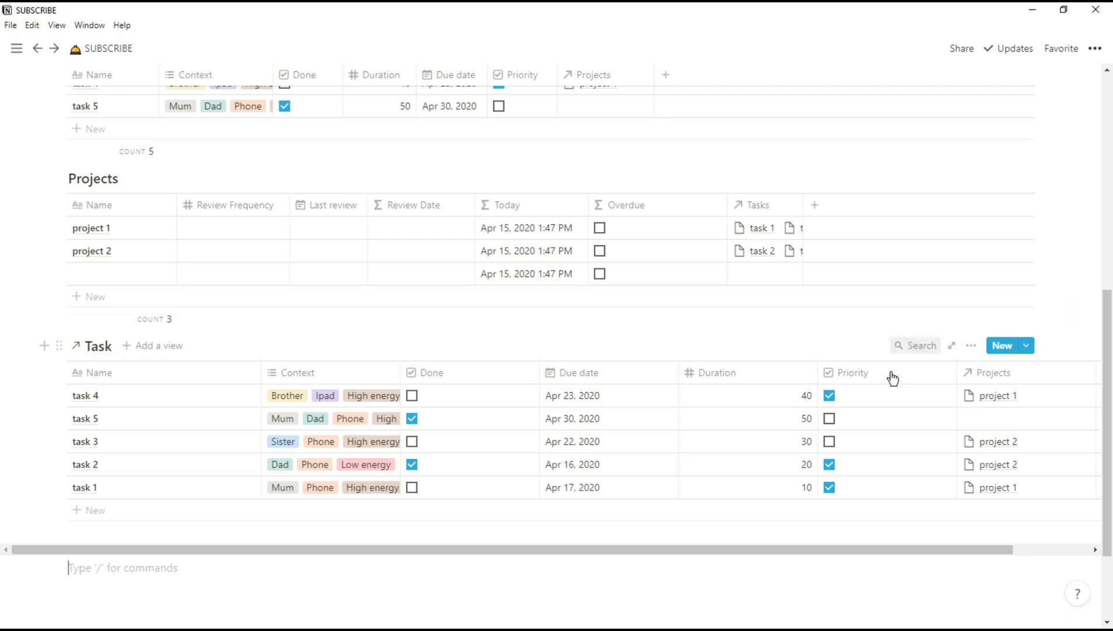
Step: Narrow the Done, Due date, Duration, Priority and Projects columns in the linked Task table
drag(818, 374, 757, 377)
drag(678, 374, 626, 374)
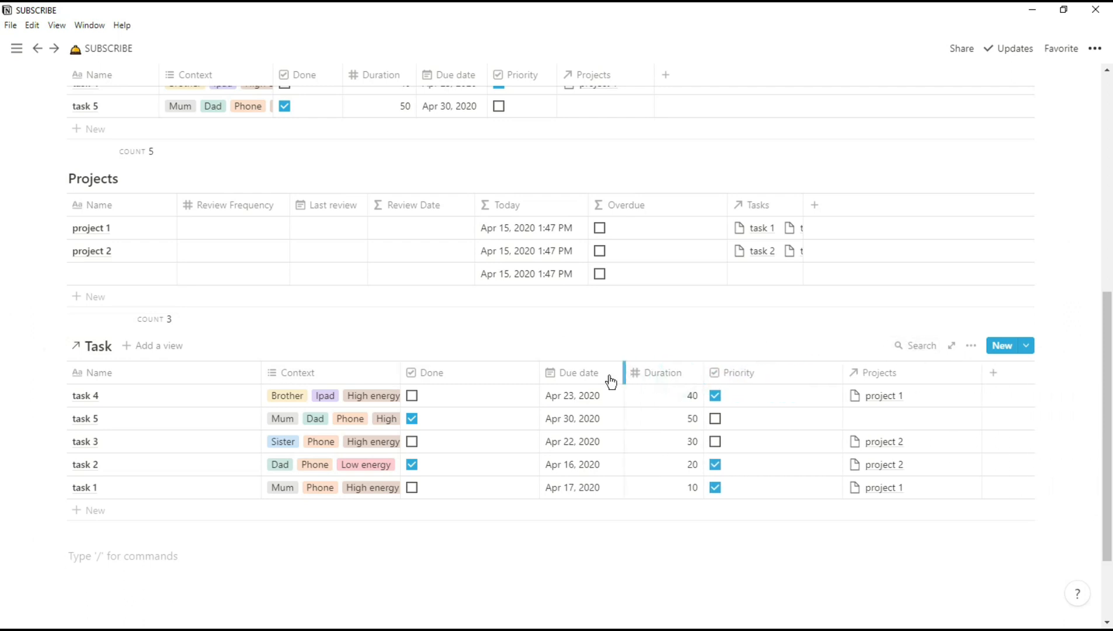
drag(539, 373, 475, 372)
drag(778, 368, 714, 369)
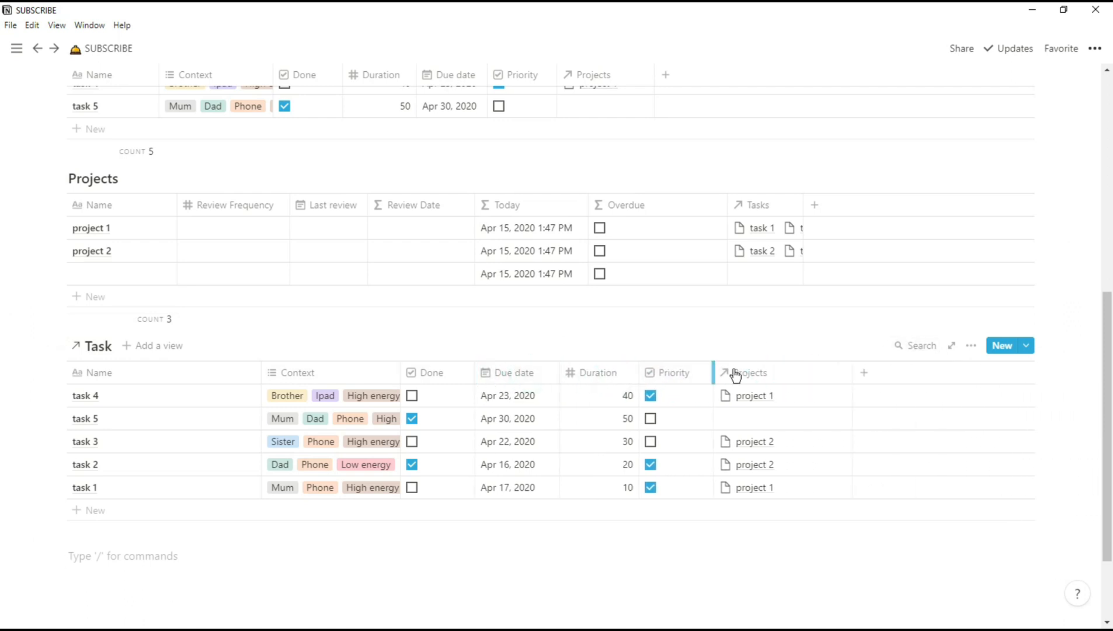
drag(854, 368, 815, 366)
Step: Filter the linked Task table to entries whose Priority is checked
click(972, 346)
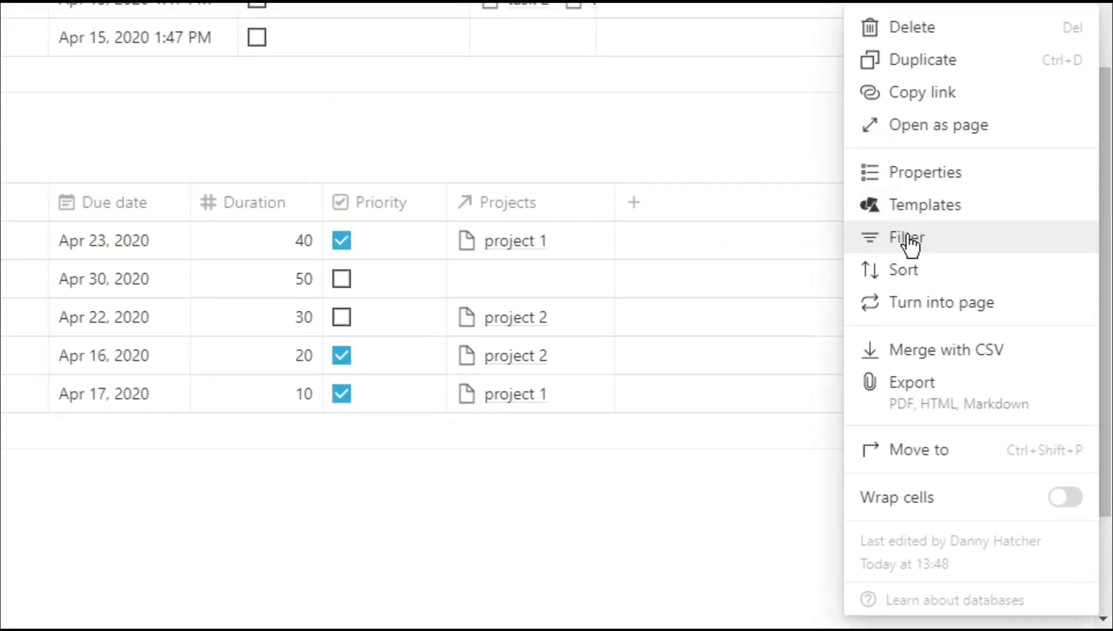
click(953, 316)
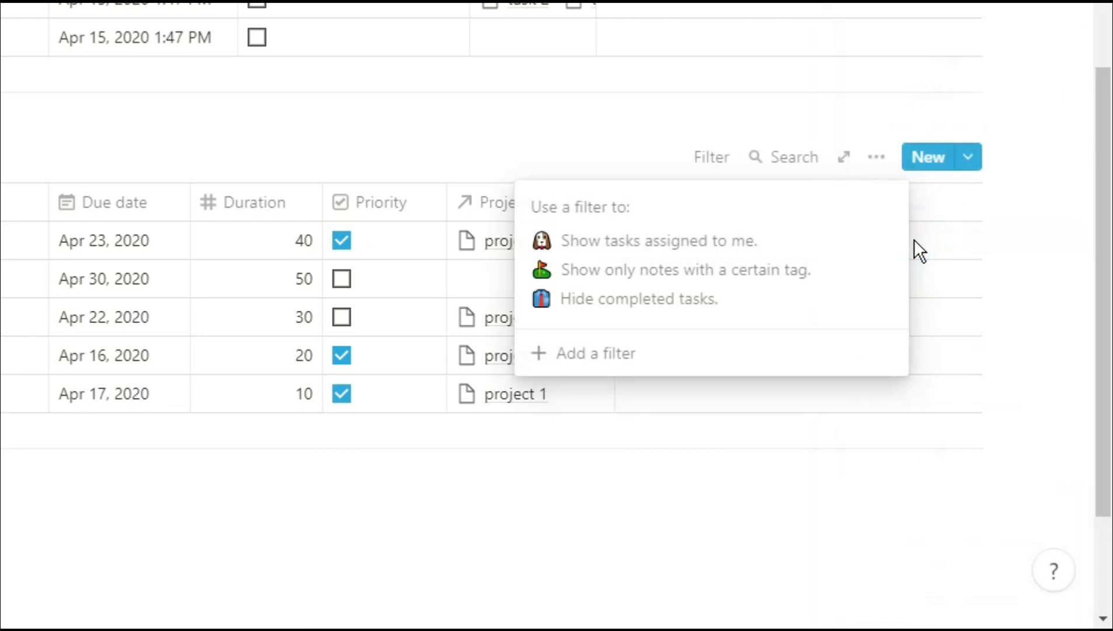
click(631, 362)
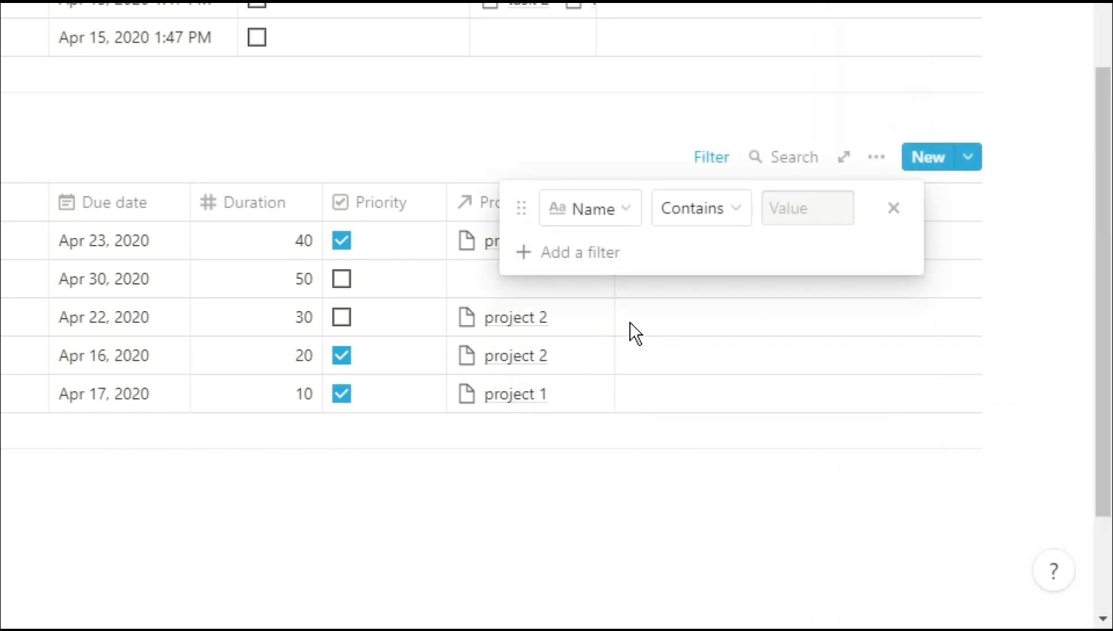
click(626, 212)
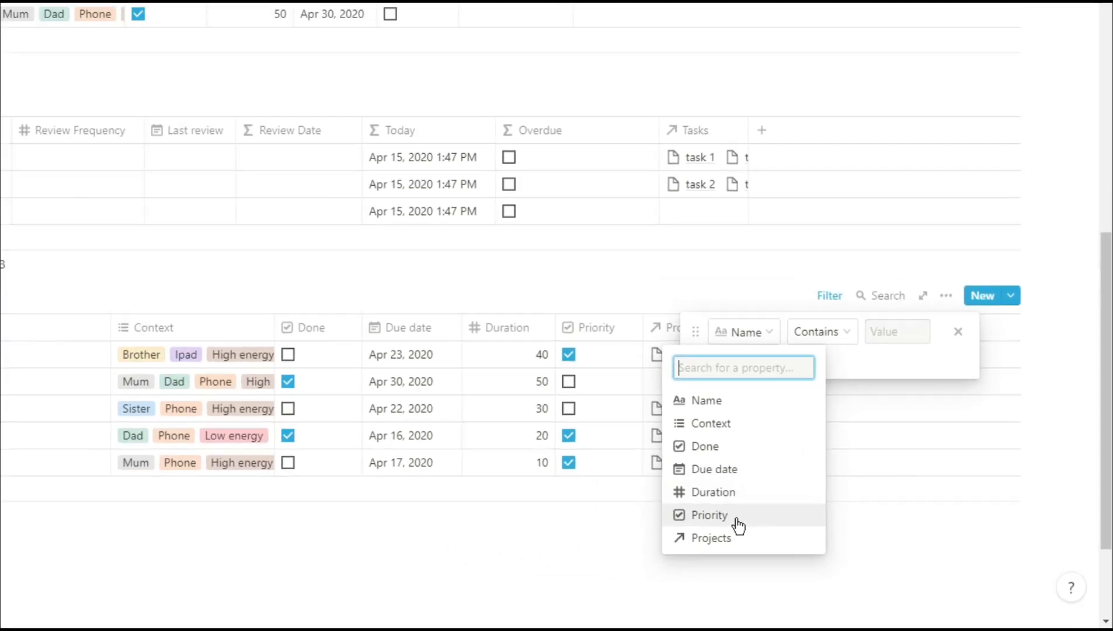
click(736, 517)
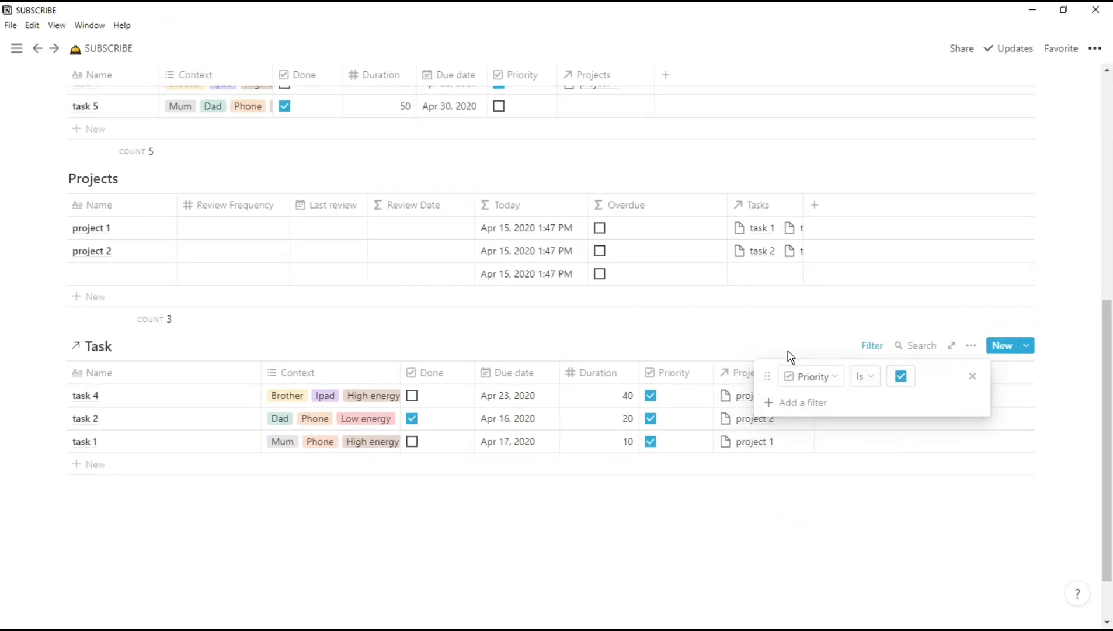
click(791, 357)
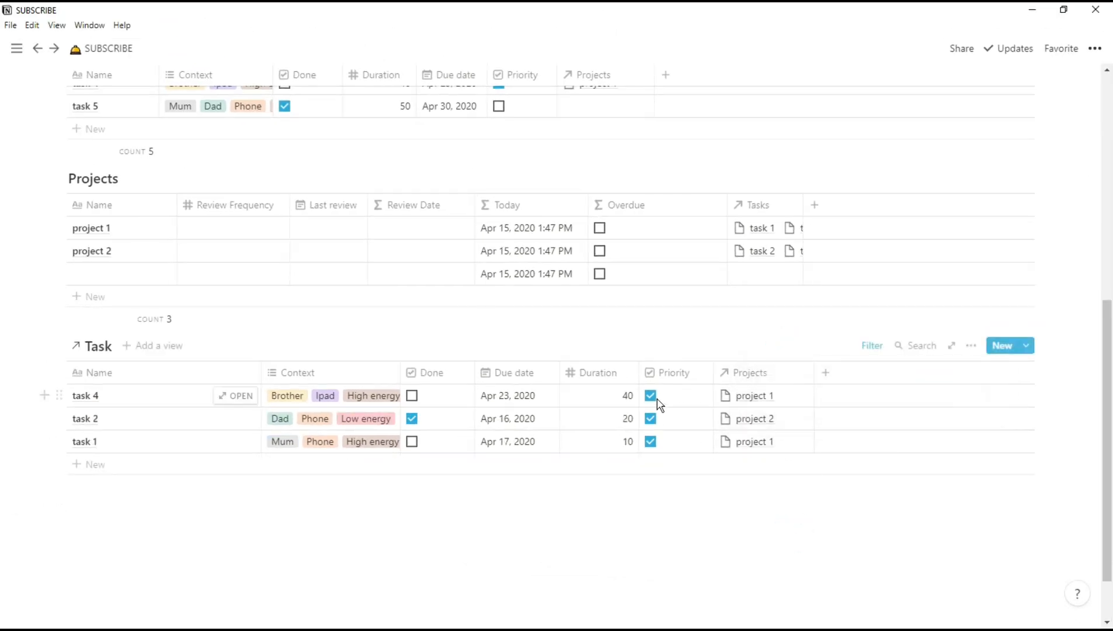
Step: Add a second And filter to the linked Task table so that Done is not checked
click(869, 346)
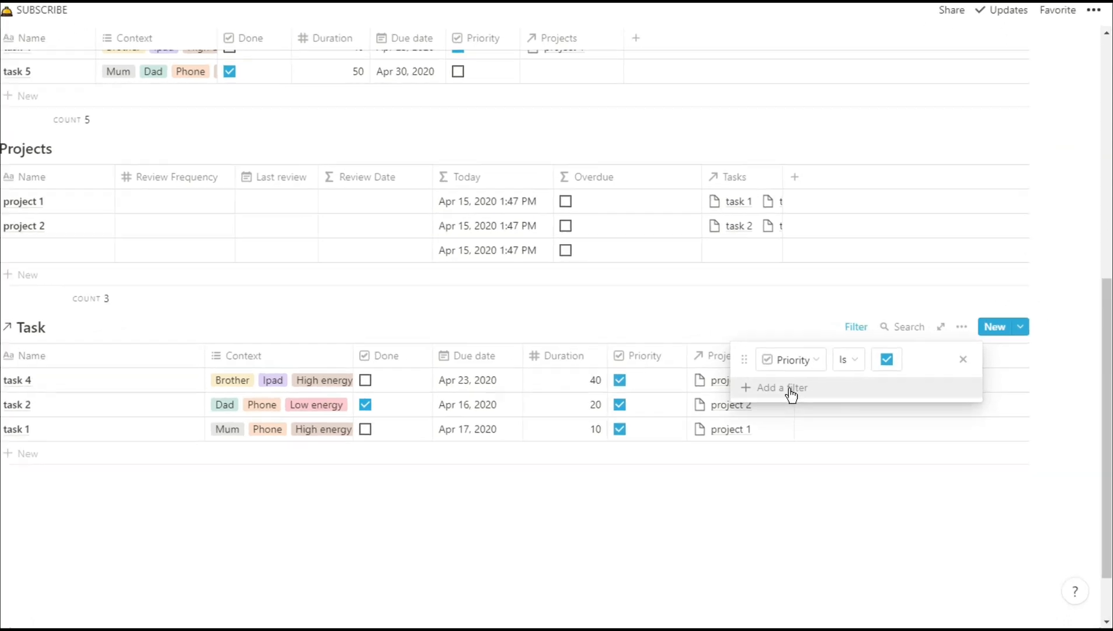
click(809, 402)
click(829, 407)
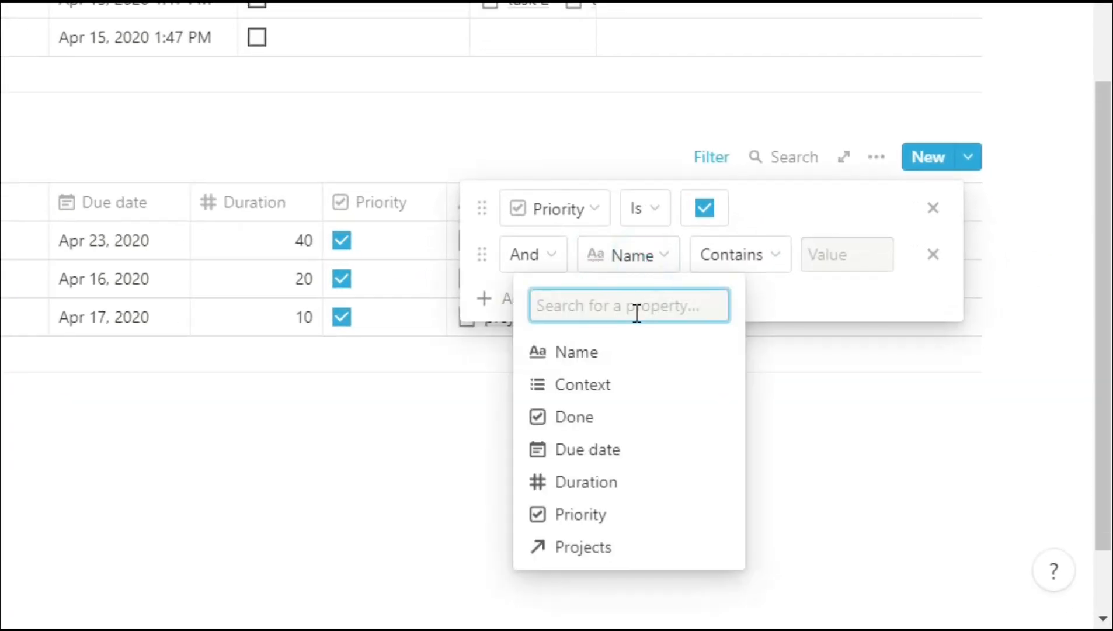
click(612, 419)
click(769, 259)
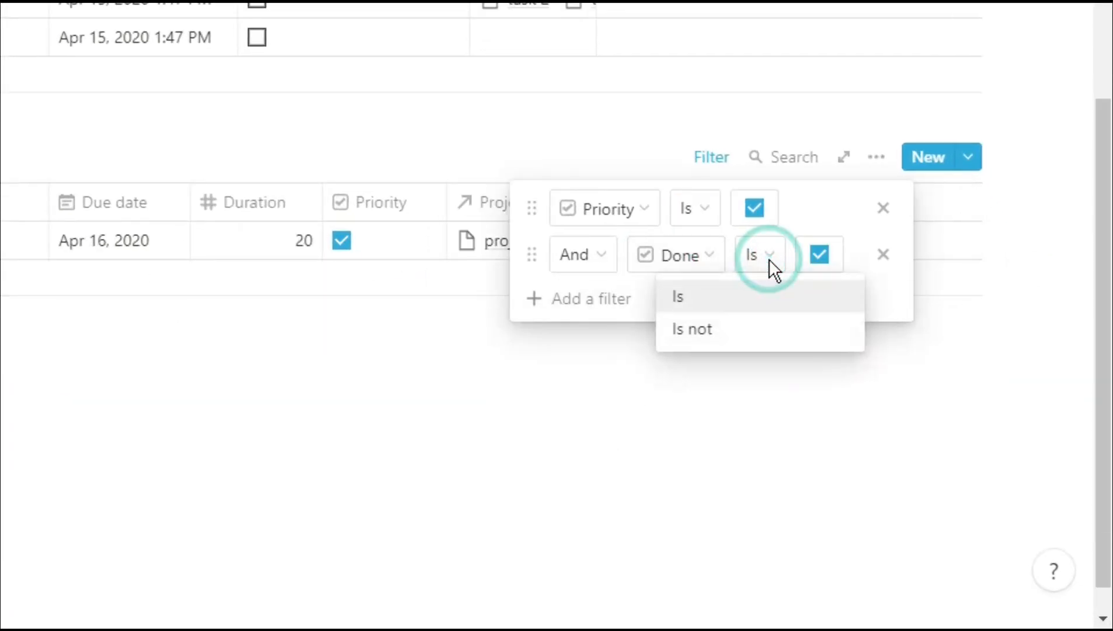
click(749, 328)
click(514, 150)
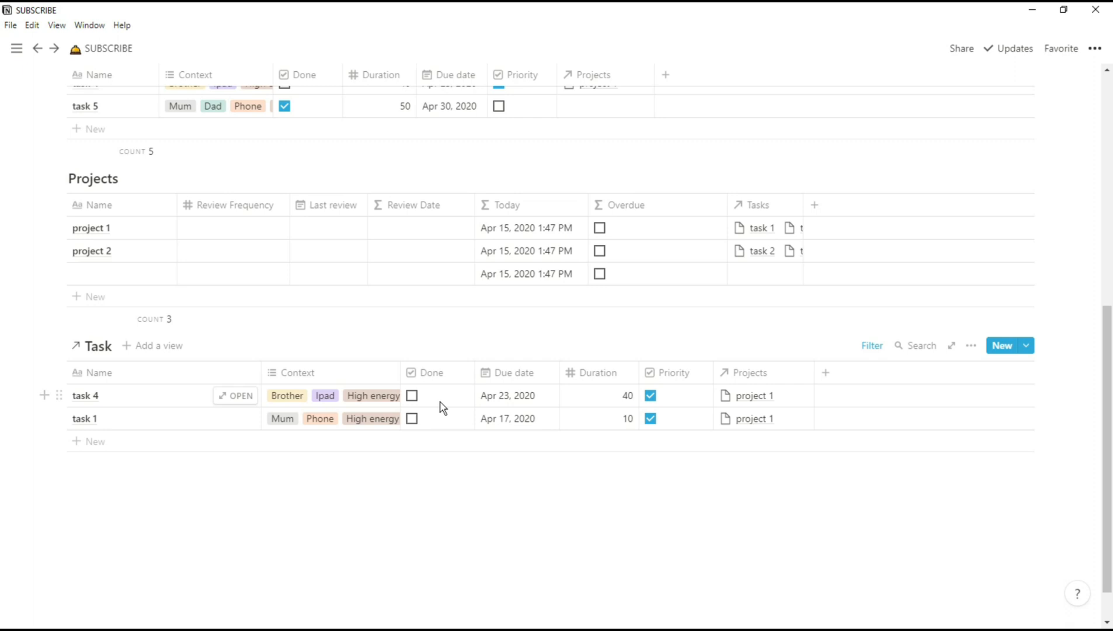
Step: Add a third And filter to the linked Task table for a Due date within the next week
click(875, 346)
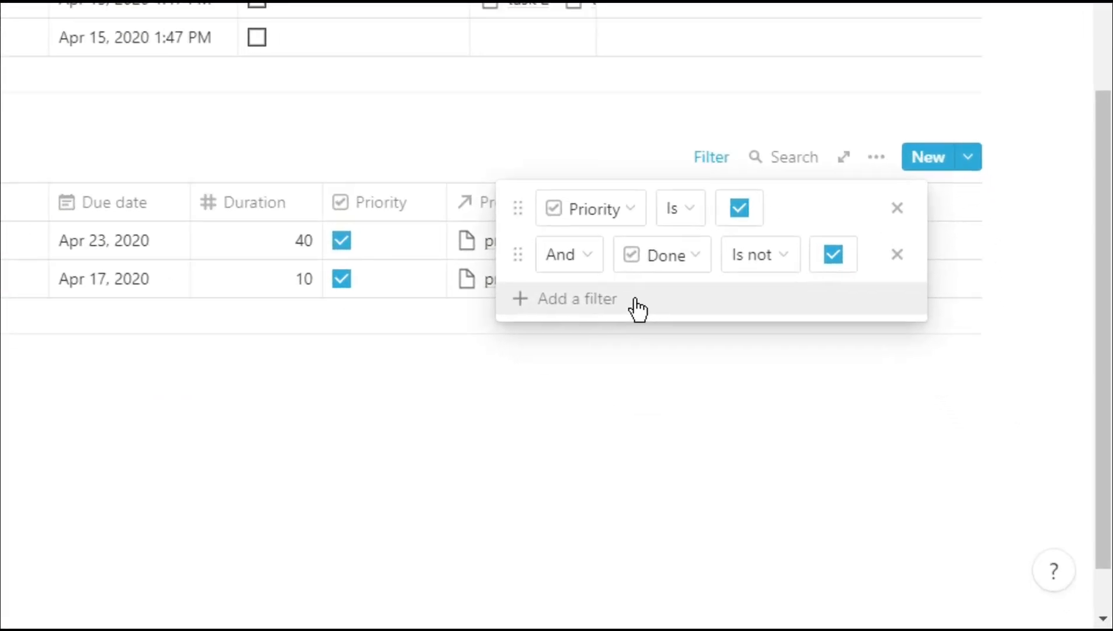
click(638, 304)
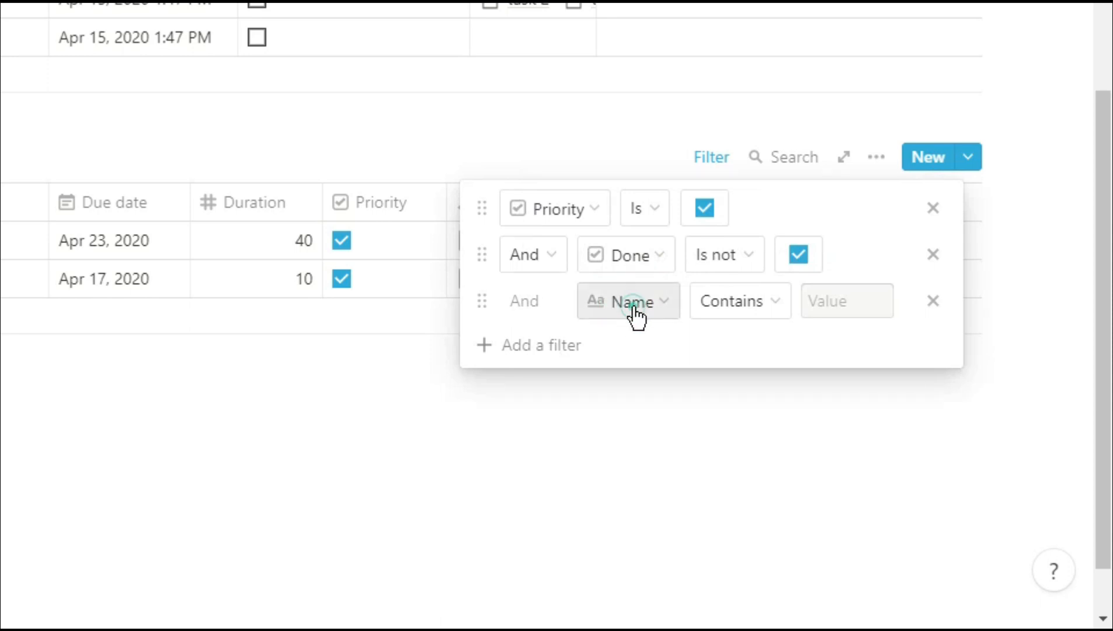
click(637, 305)
click(587, 164)
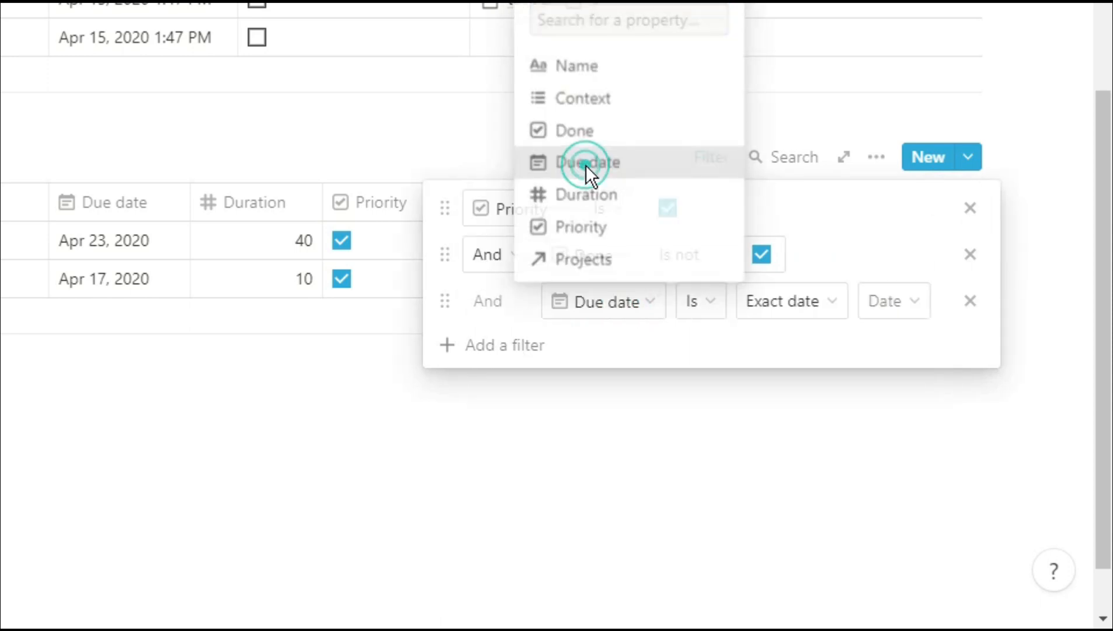
click(710, 303)
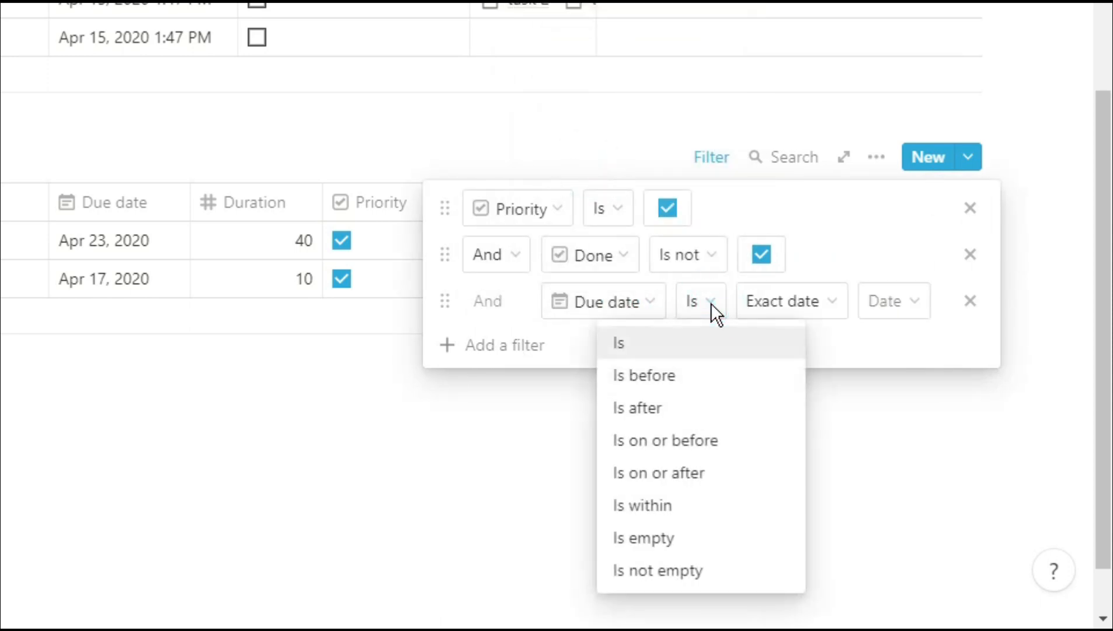
click(705, 513)
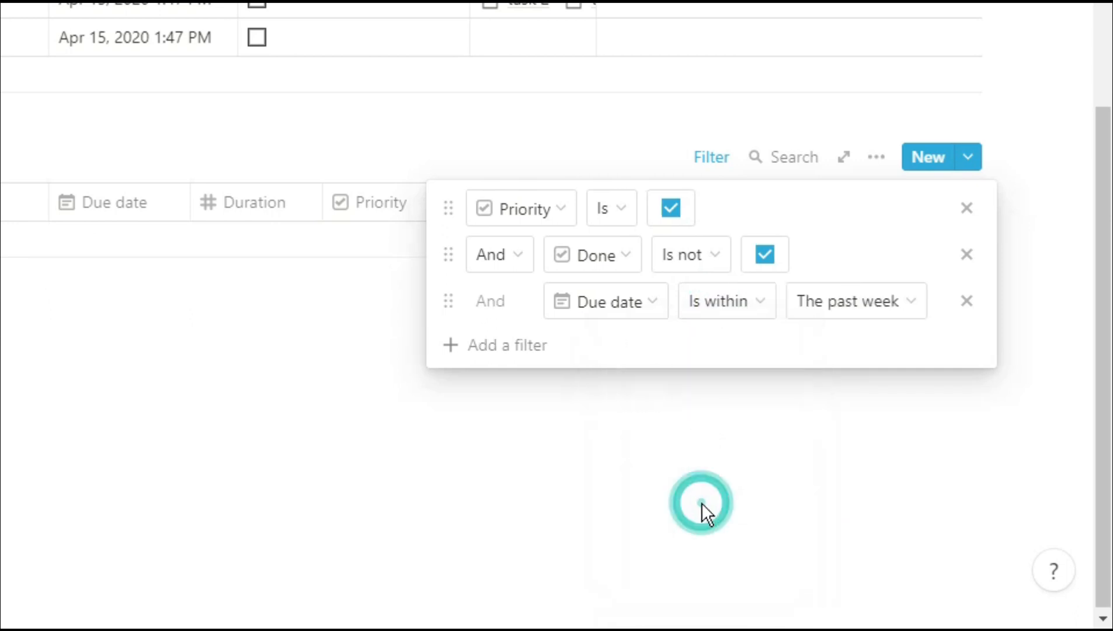
click(870, 301)
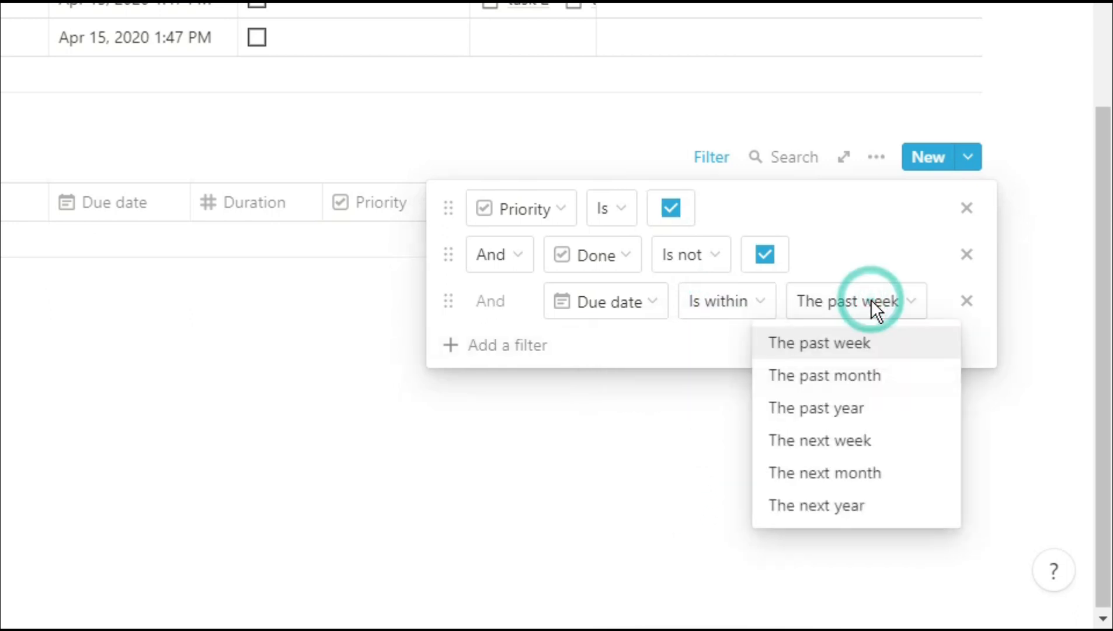
click(871, 440)
click(585, 423)
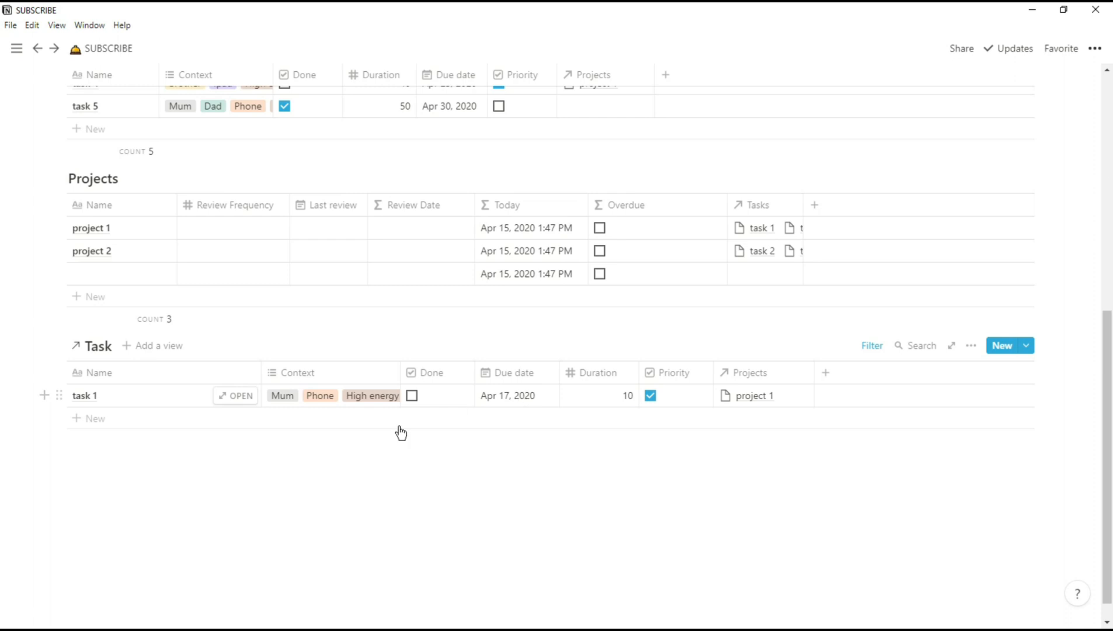
Step: Add a linked database of Projects below the linked Task table
click(231, 472)
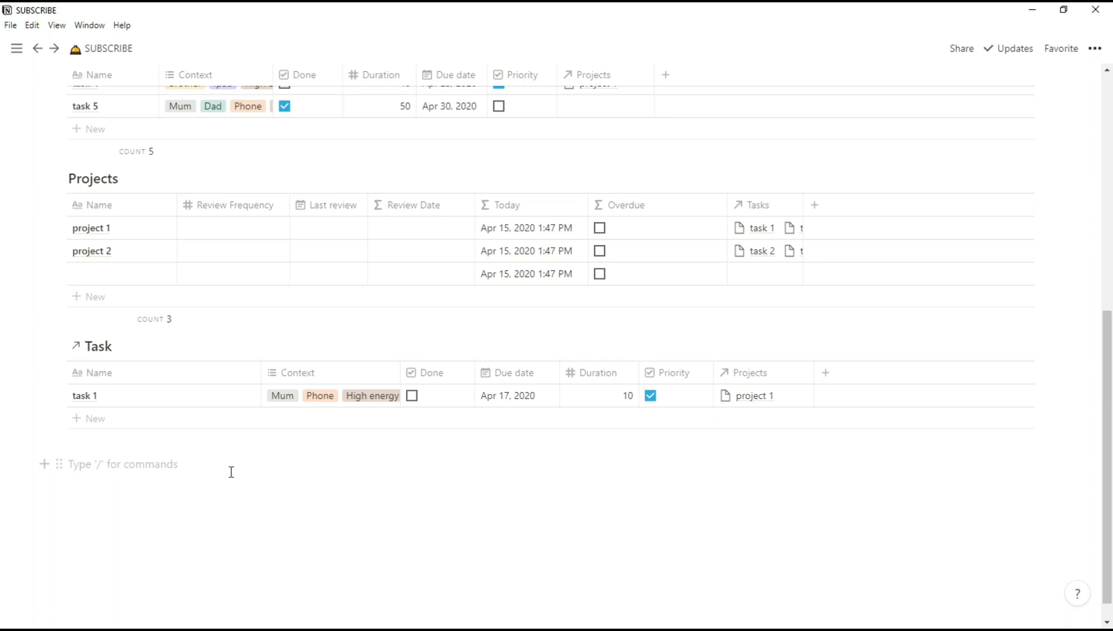
text(/link)
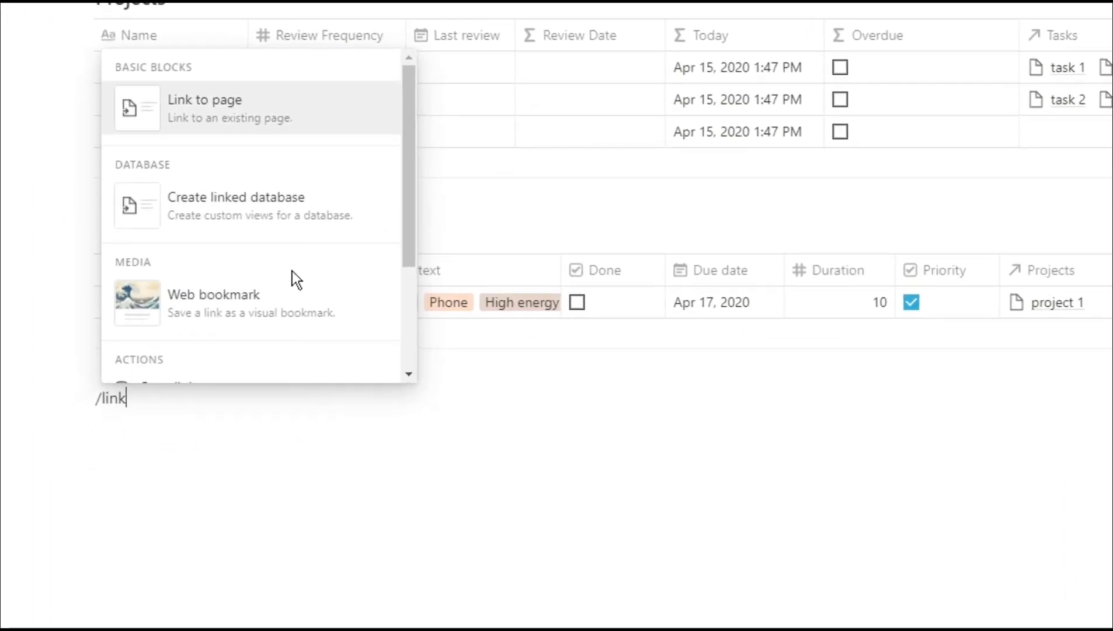
click(270, 200)
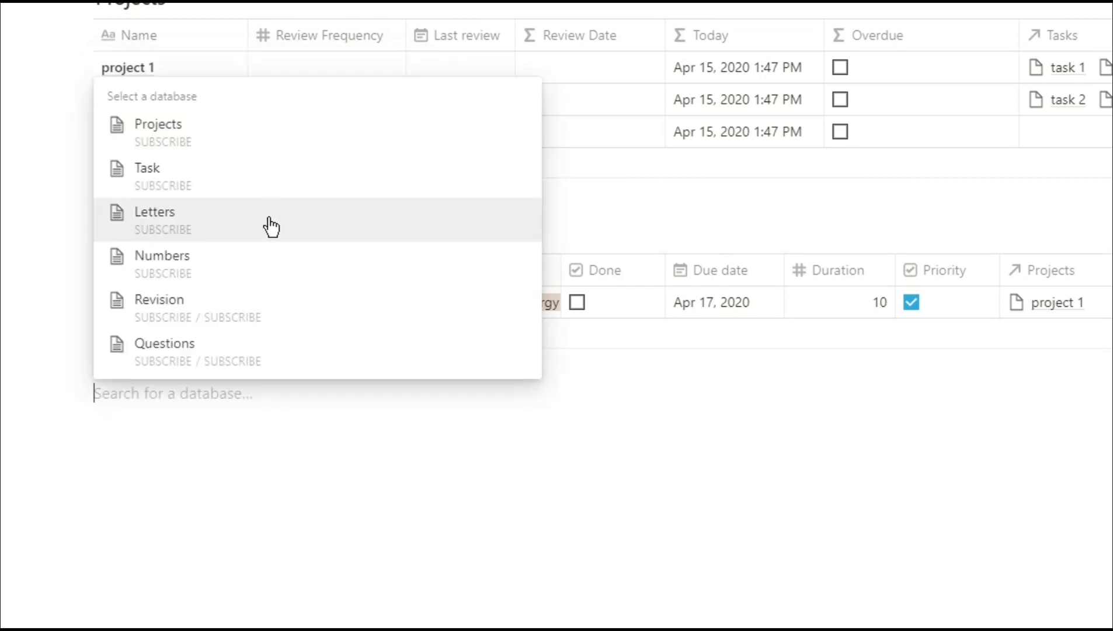
click(242, 144)
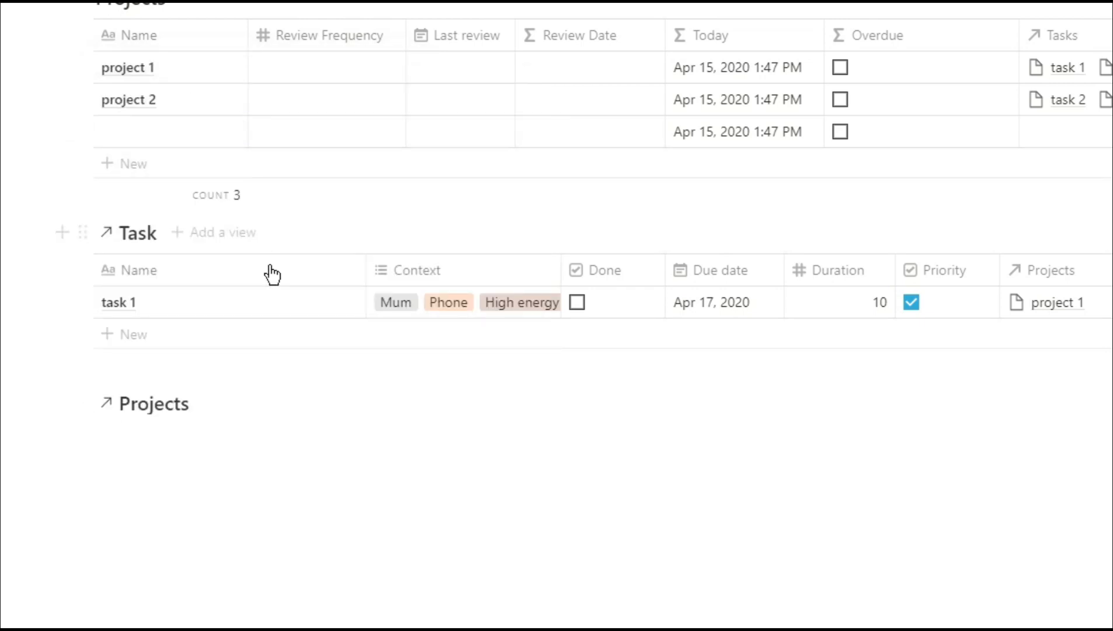
scroll(252, 472, down, 2)
click(470, 347)
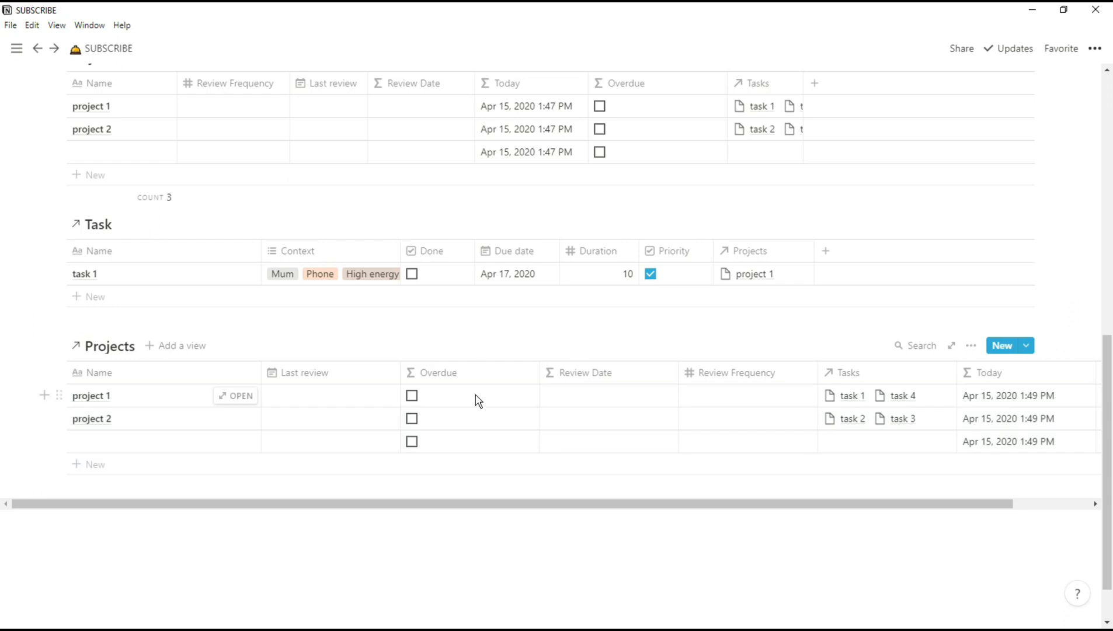
Step: Set the Review Frequency to 1 for project 1 and 2 for project 2 in the linked Projects table
click(733, 399)
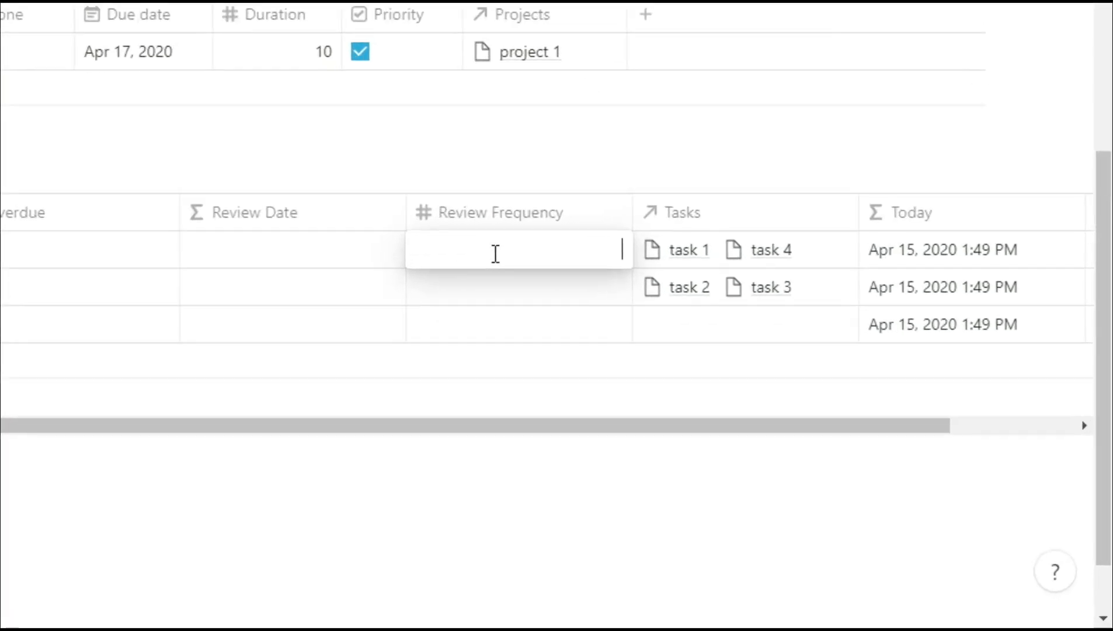
text(1)
key(Return)
text(2)
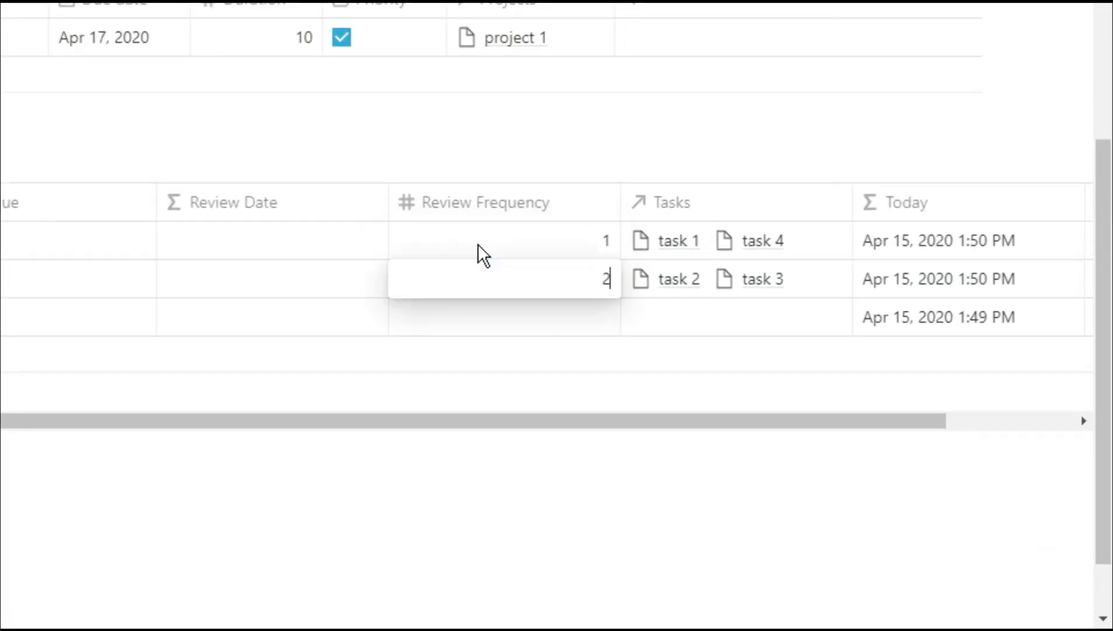
key(Return)
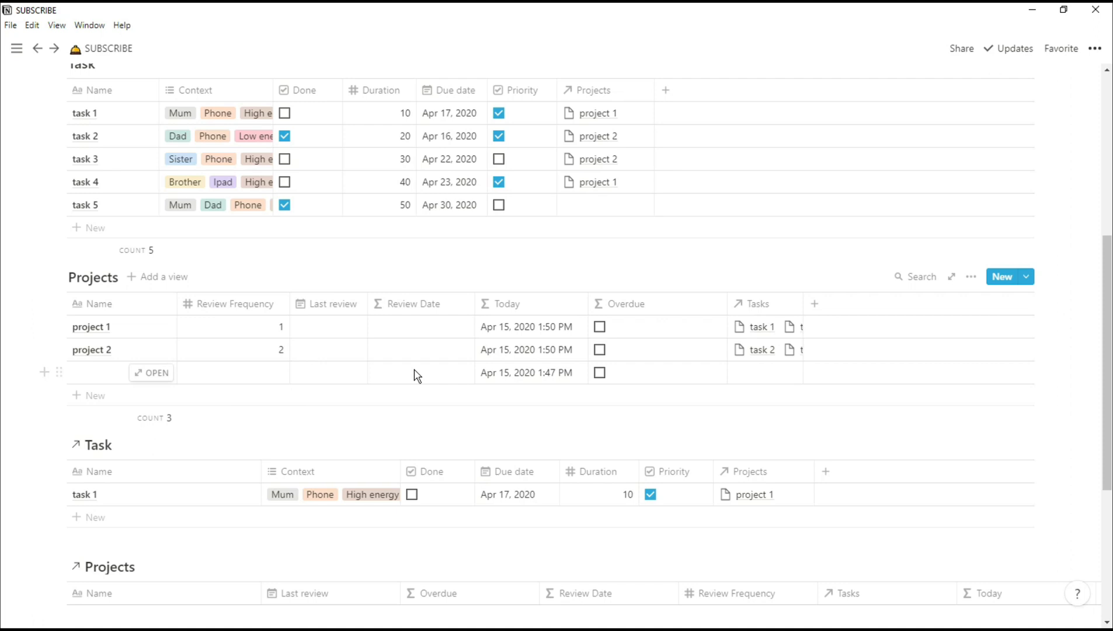
Step: Set the Last review date to Apr 15, 2020 for project 2 and Apr 17, 2020 for project 1 in the linked Projects table
scroll(418, 378, down, 4)
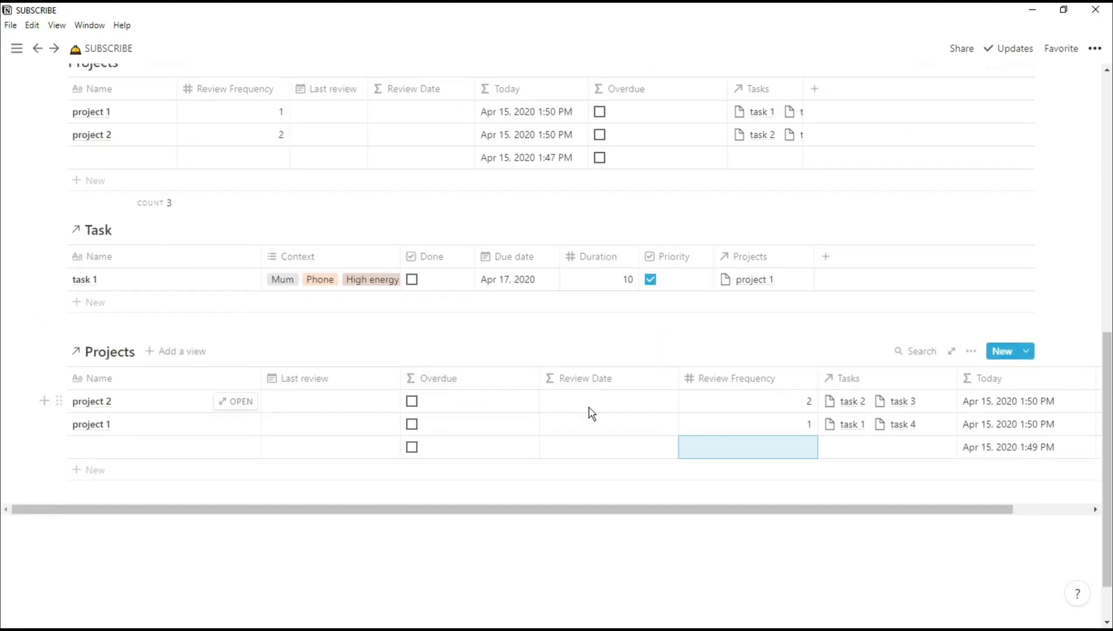
click(360, 403)
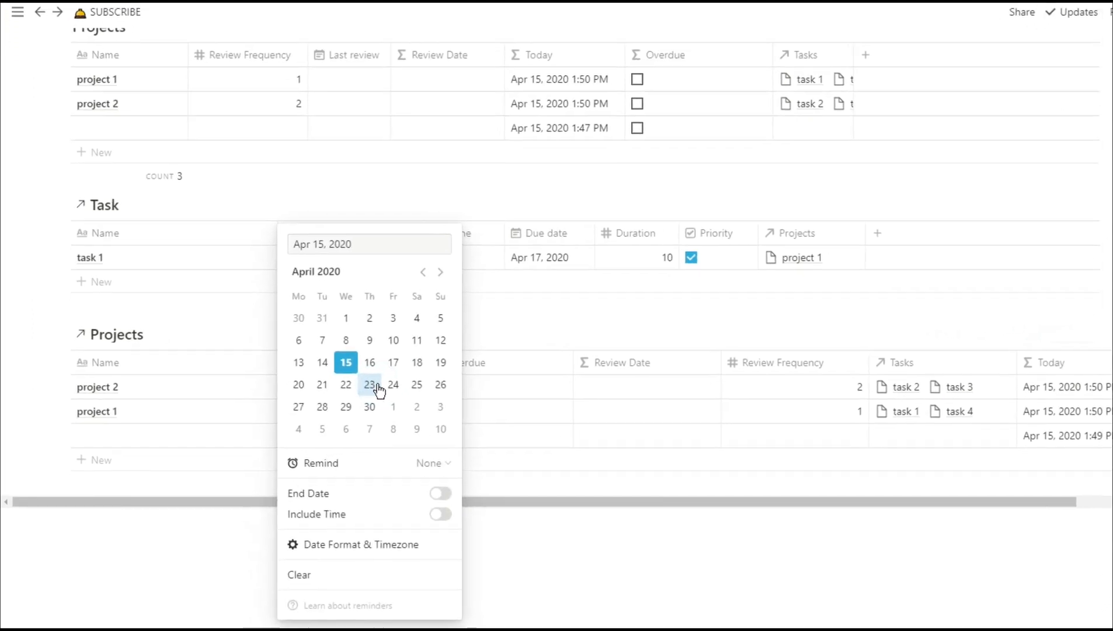
click(411, 318)
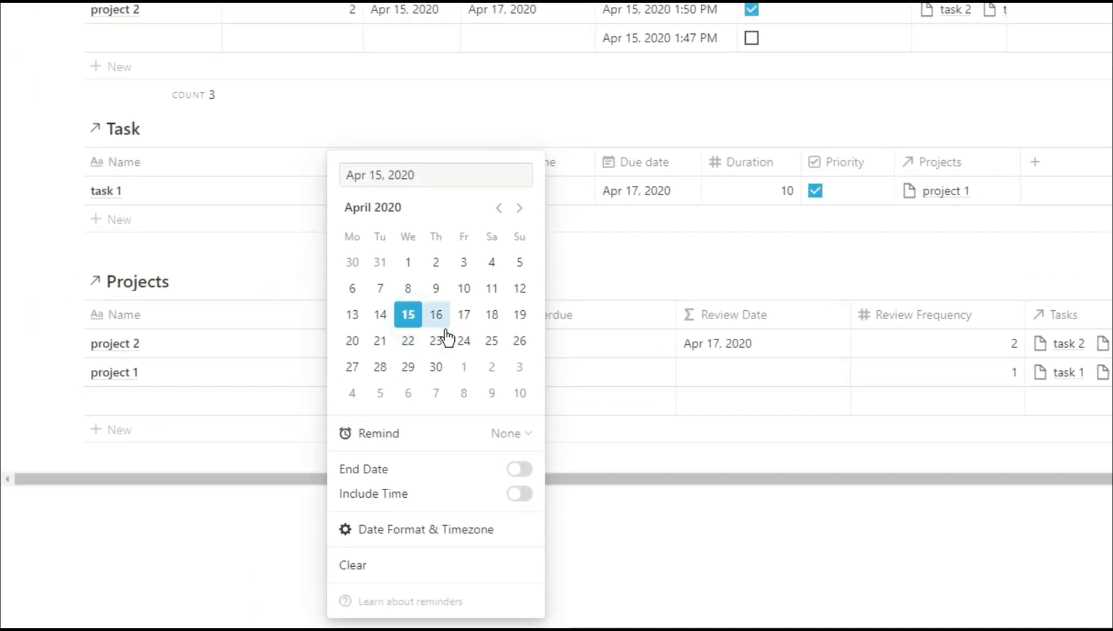
click(580, 375)
click(428, 376)
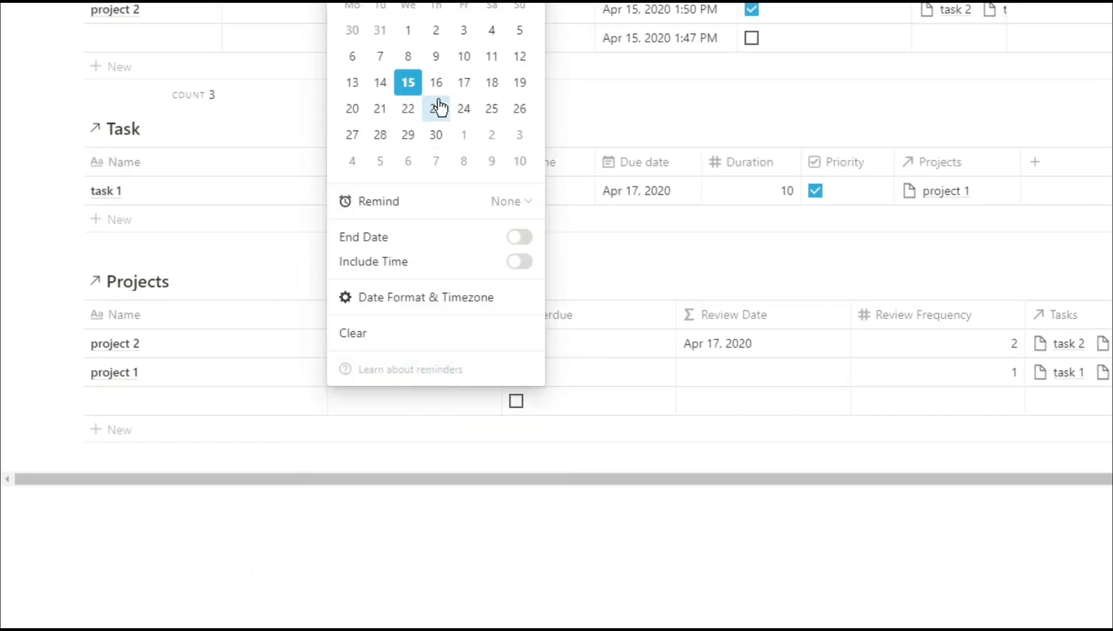
click(464, 96)
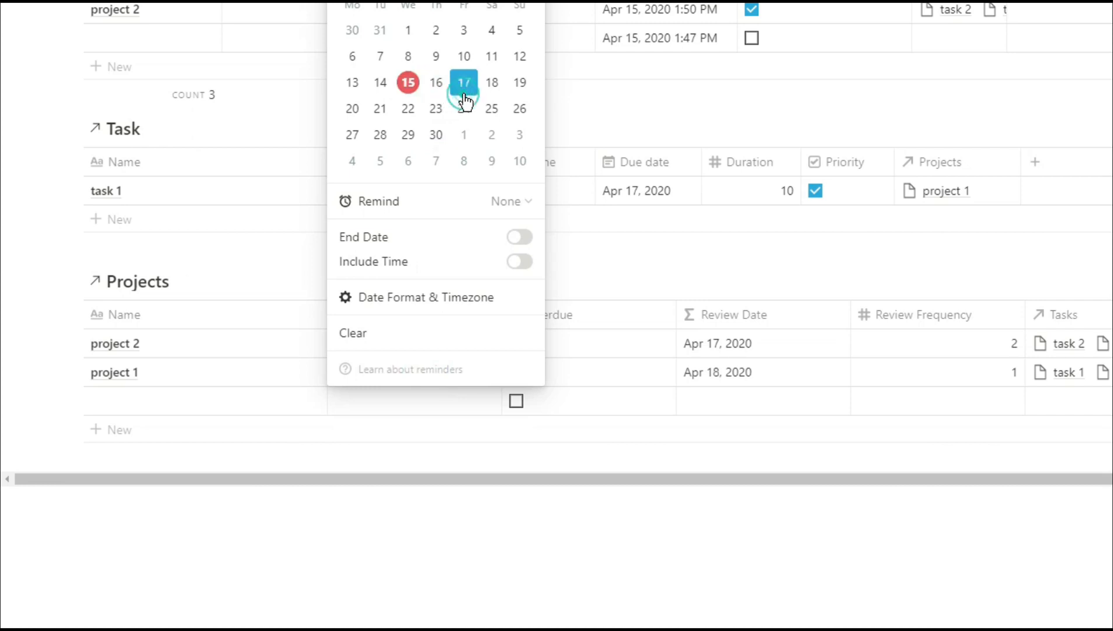
click(622, 367)
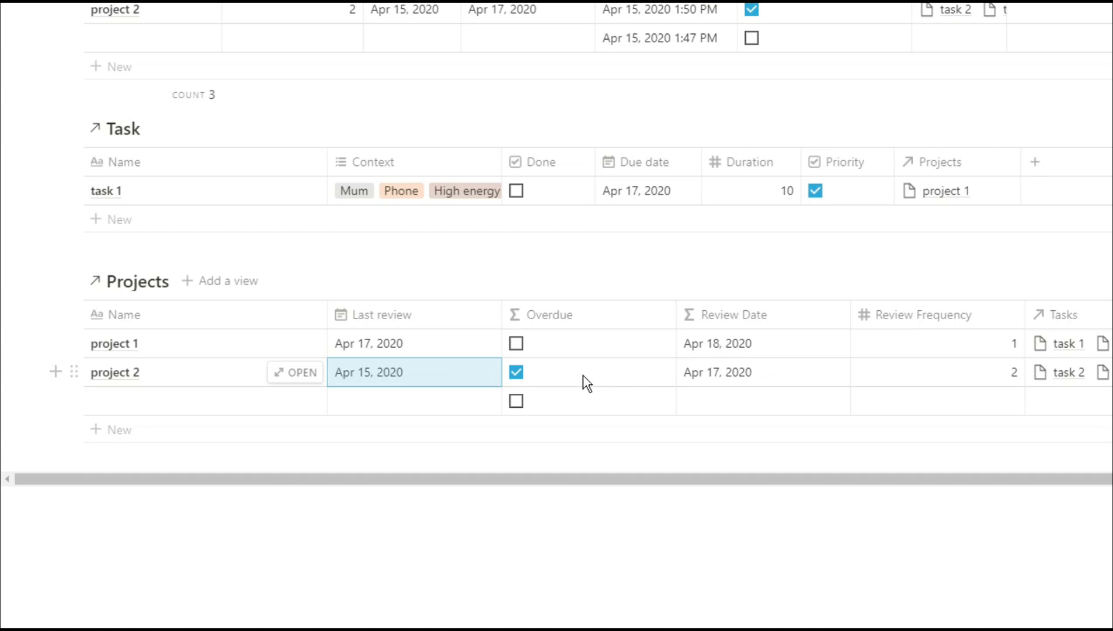
Step: Filter the linked Projects table to entries whose Overdue is checked
click(974, 352)
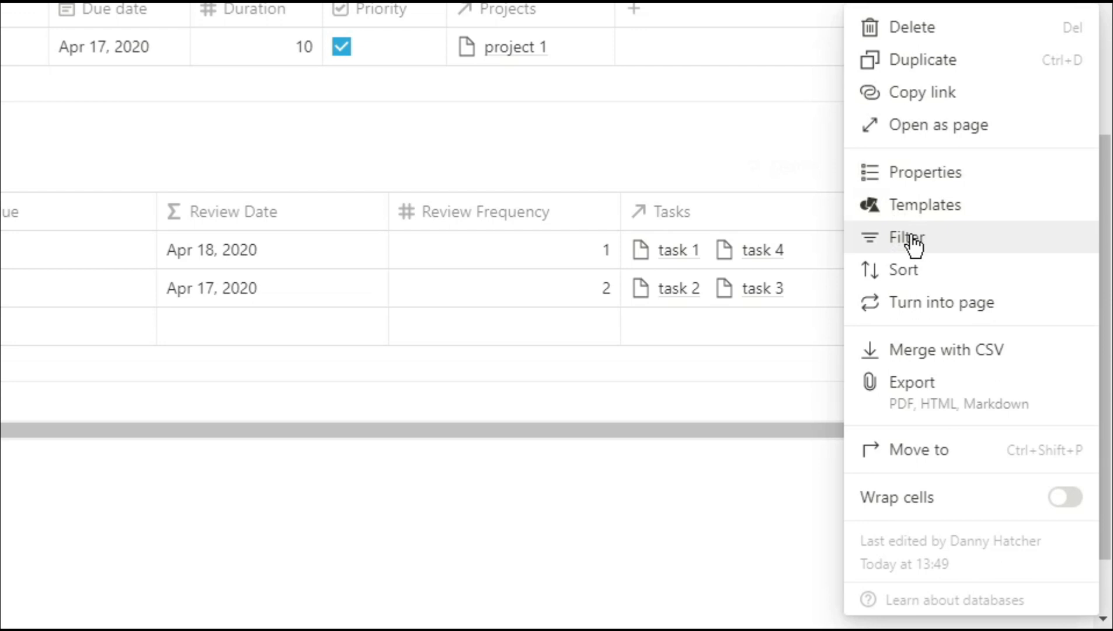
click(911, 238)
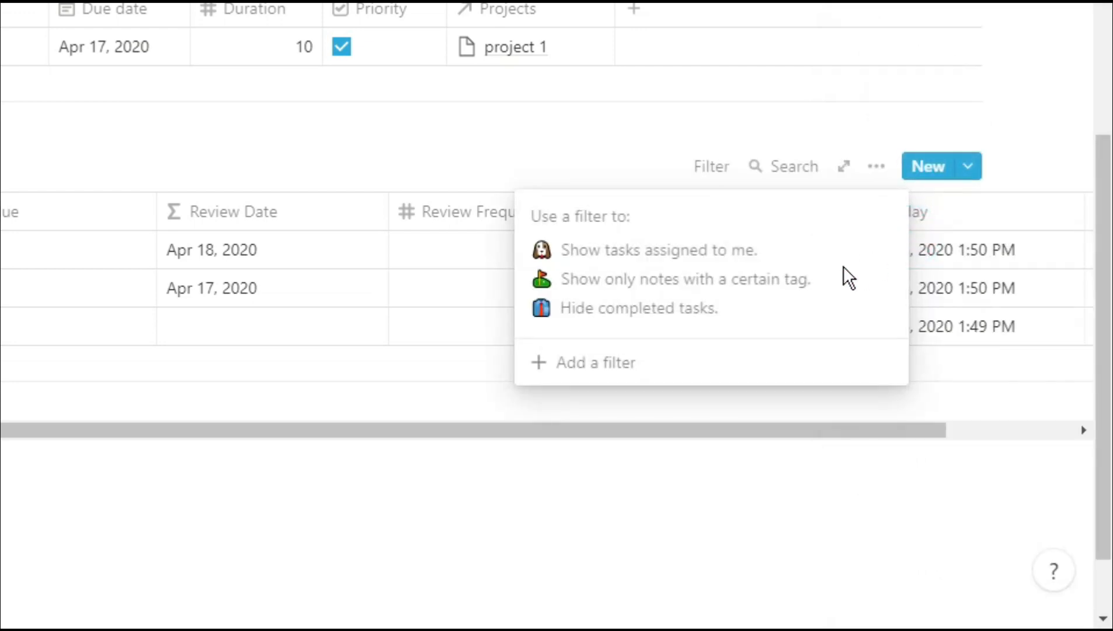
click(642, 363)
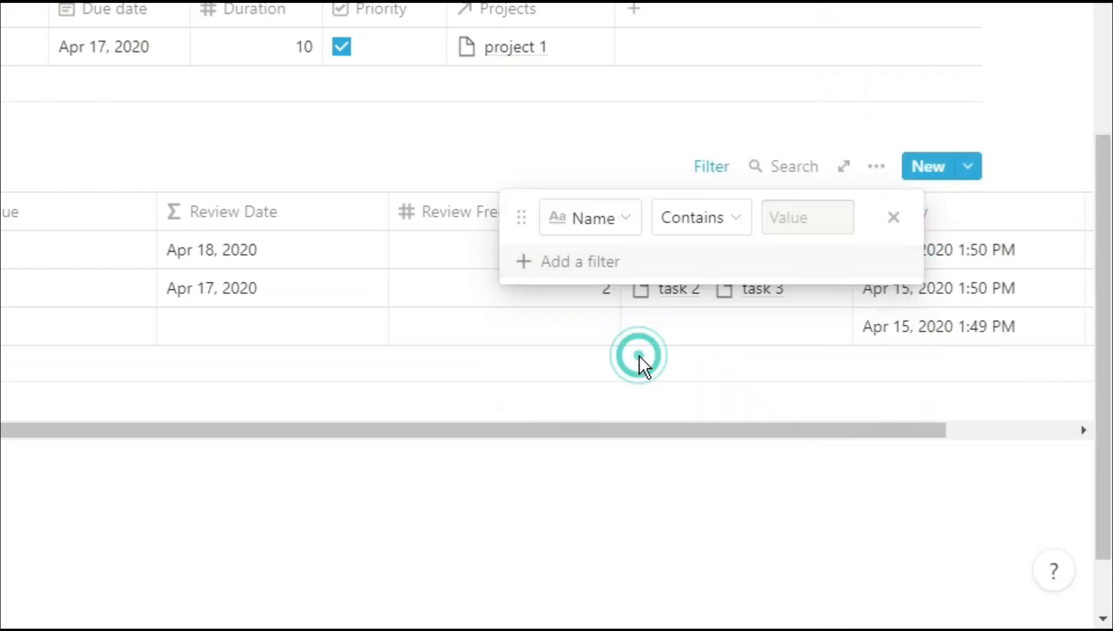
click(626, 222)
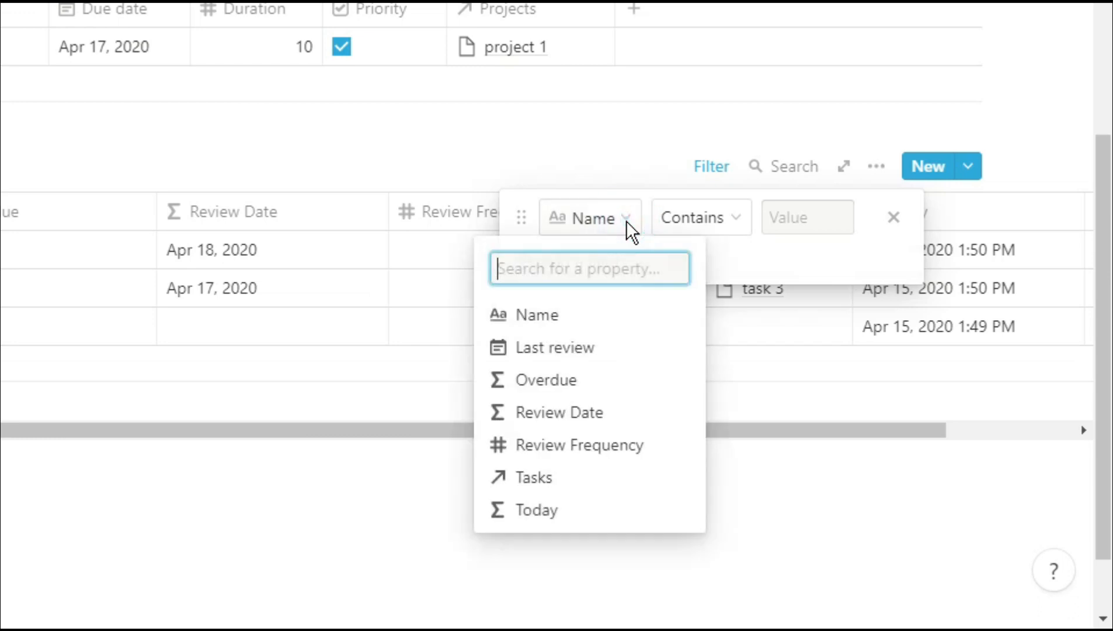
click(573, 386)
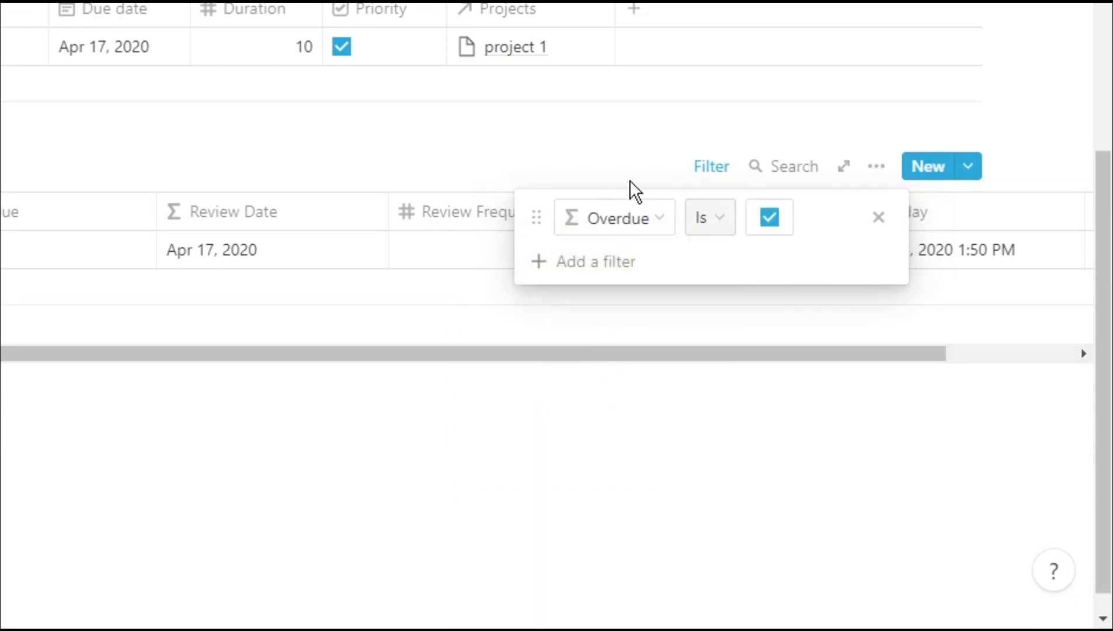
click(596, 165)
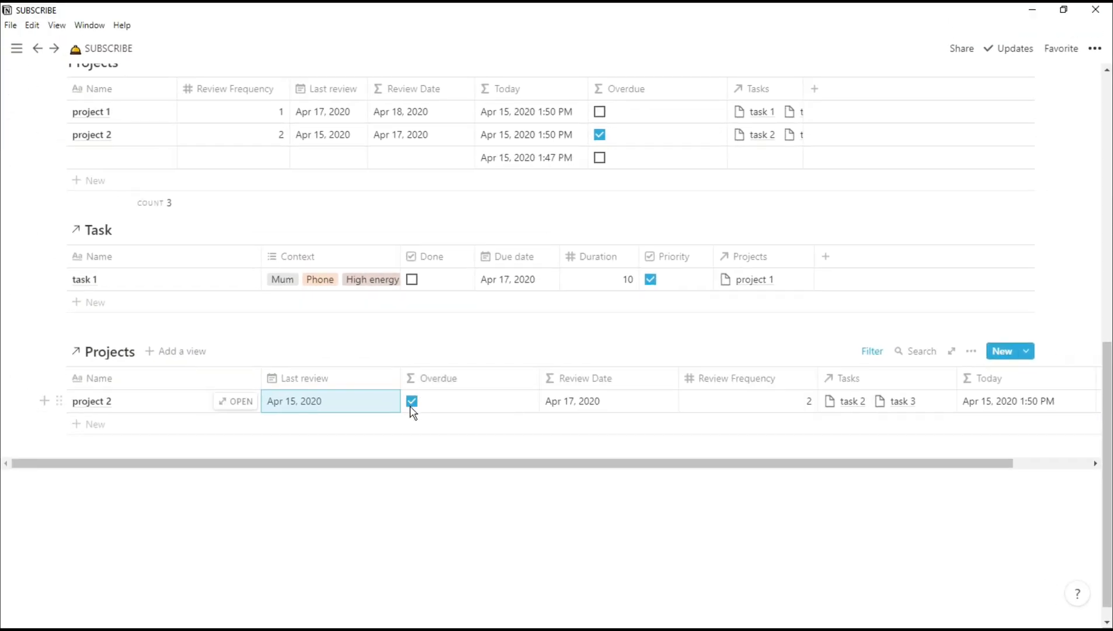
Step: Narrow the Review Frequency, Review Date and Overdue columns of the linked Projects table, keeping the full Review Frequency heading readable
drag(817, 380, 761, 379)
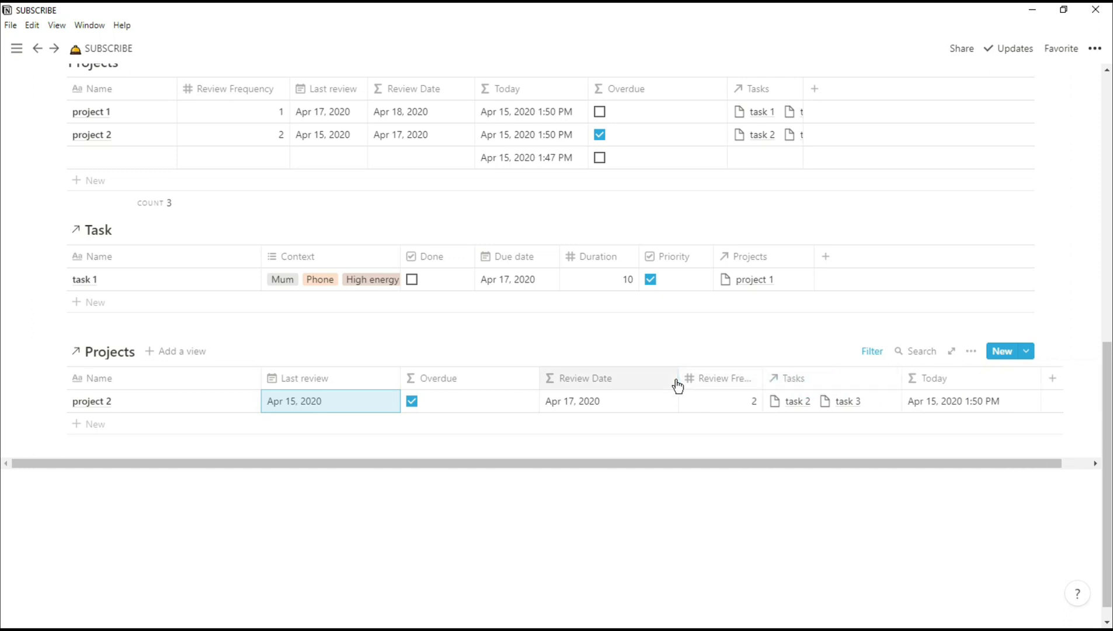
drag(678, 378, 638, 378)
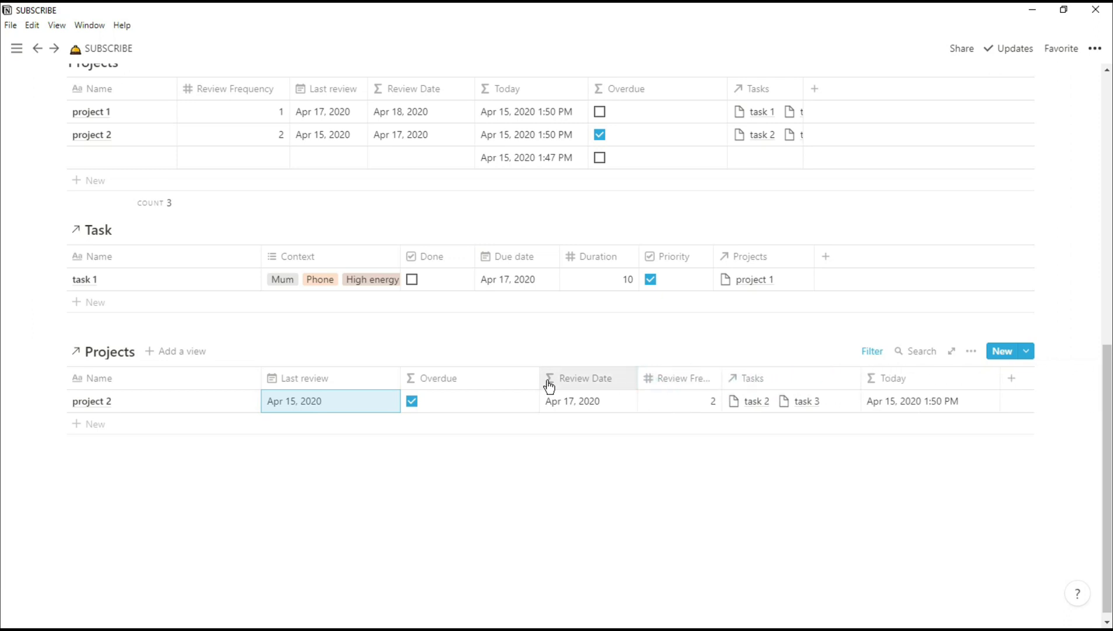
drag(541, 381, 486, 380)
drag(667, 381, 697, 381)
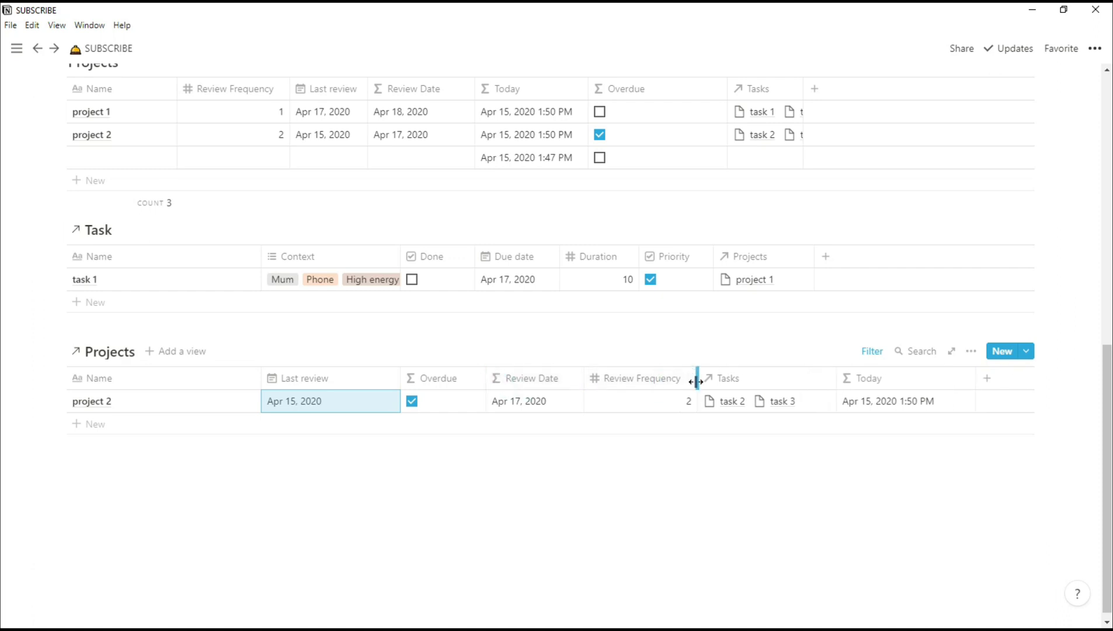
Step: Add a second linked database of Task below the linked Projects table
click(447, 463)
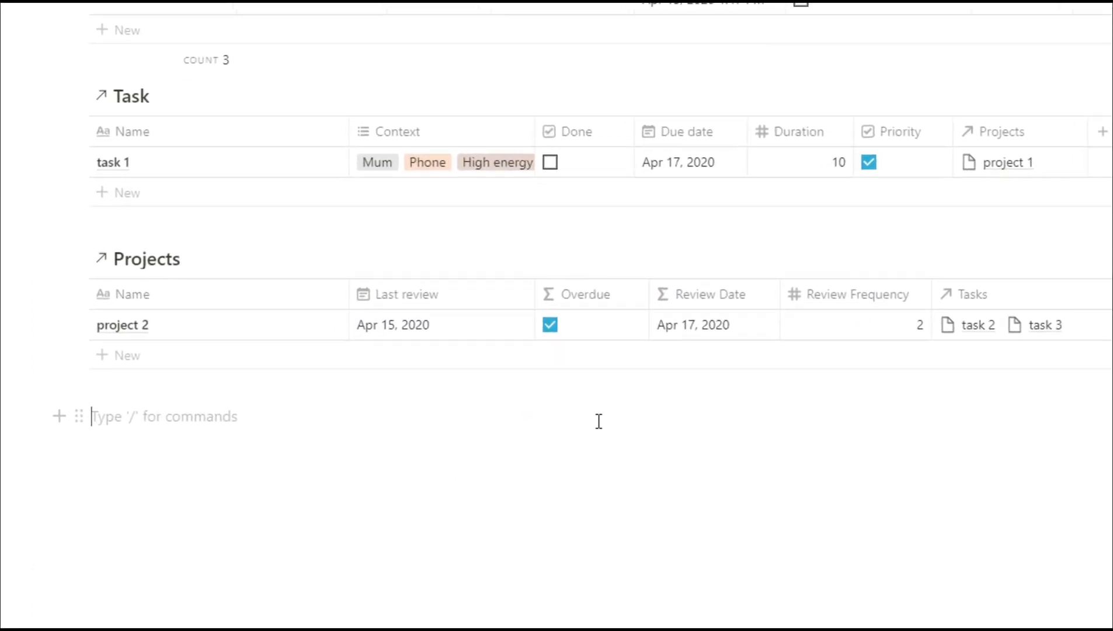
text(/linked)
click(350, 363)
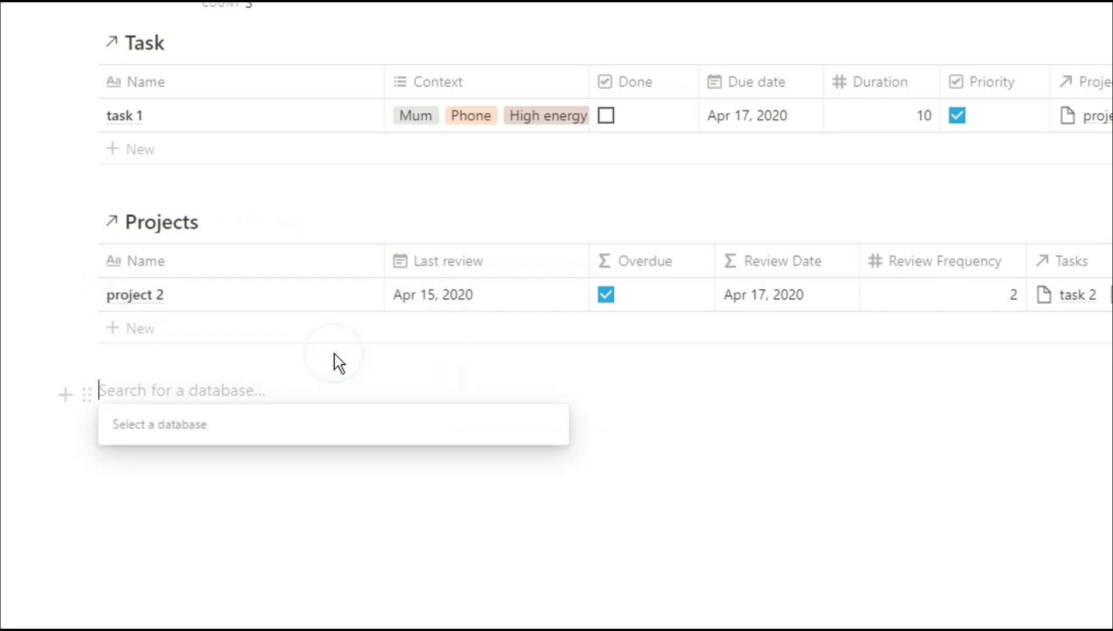
text(task)
click(199, 356)
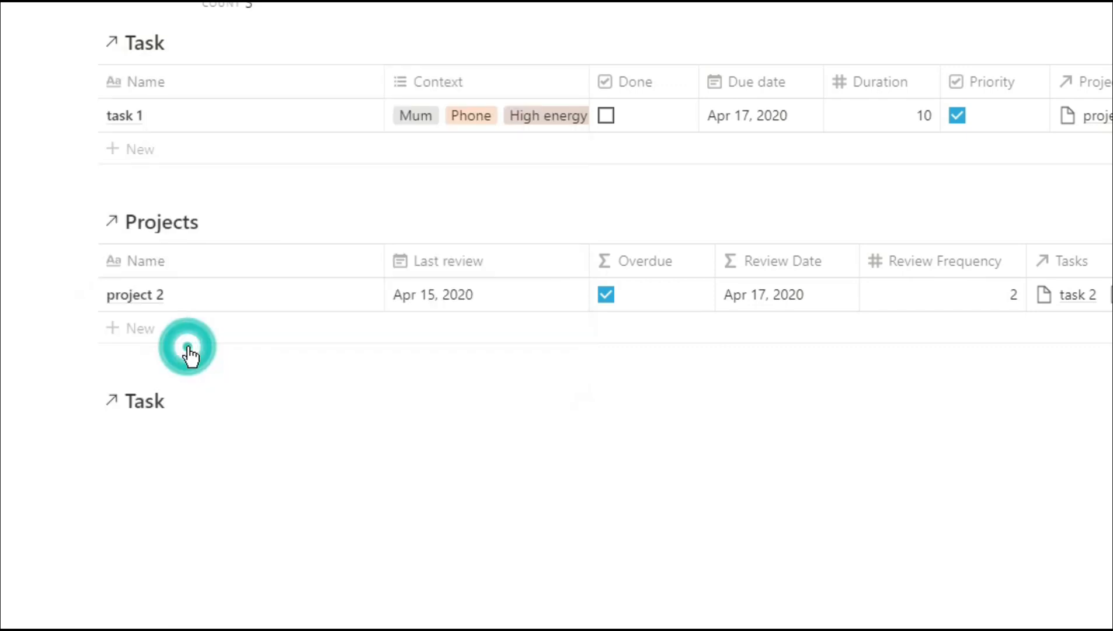
scroll(252, 431, down, 1)
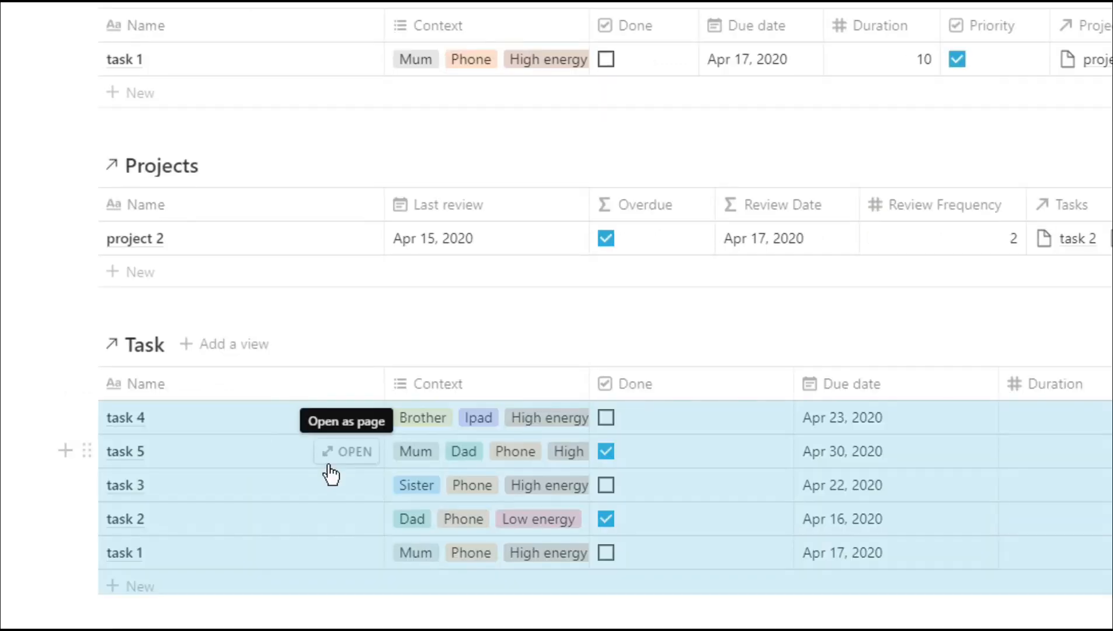
scroll(345, 444, down, 3)
click(644, 277)
click(644, 277)
click(489, 200)
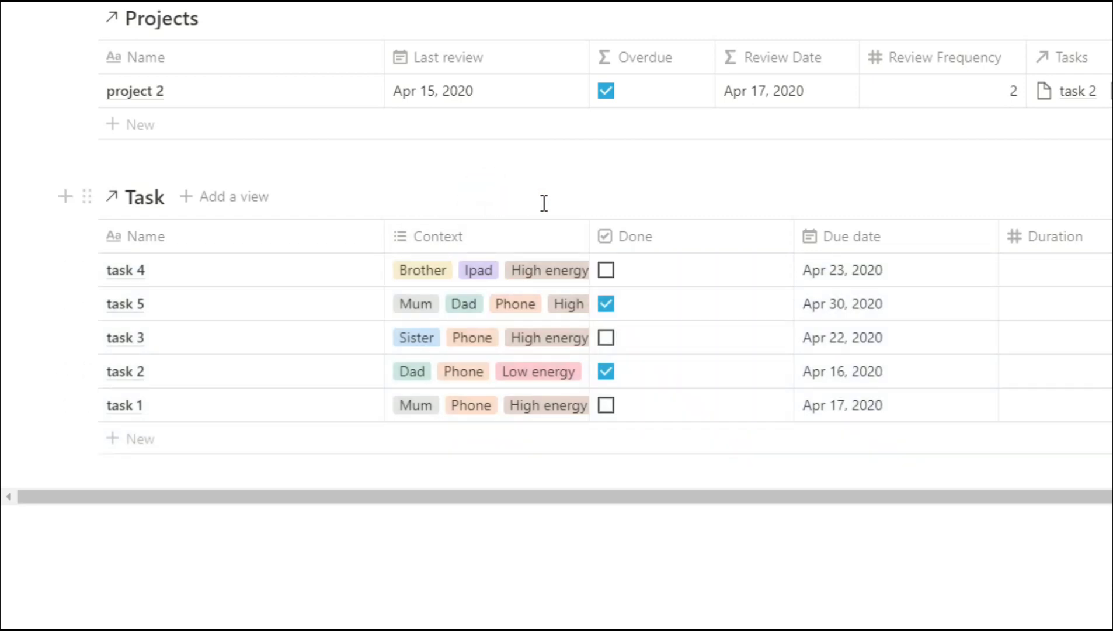
Step: Filter the new linked Task table to entries whose Projects relation is empty
click(967, 326)
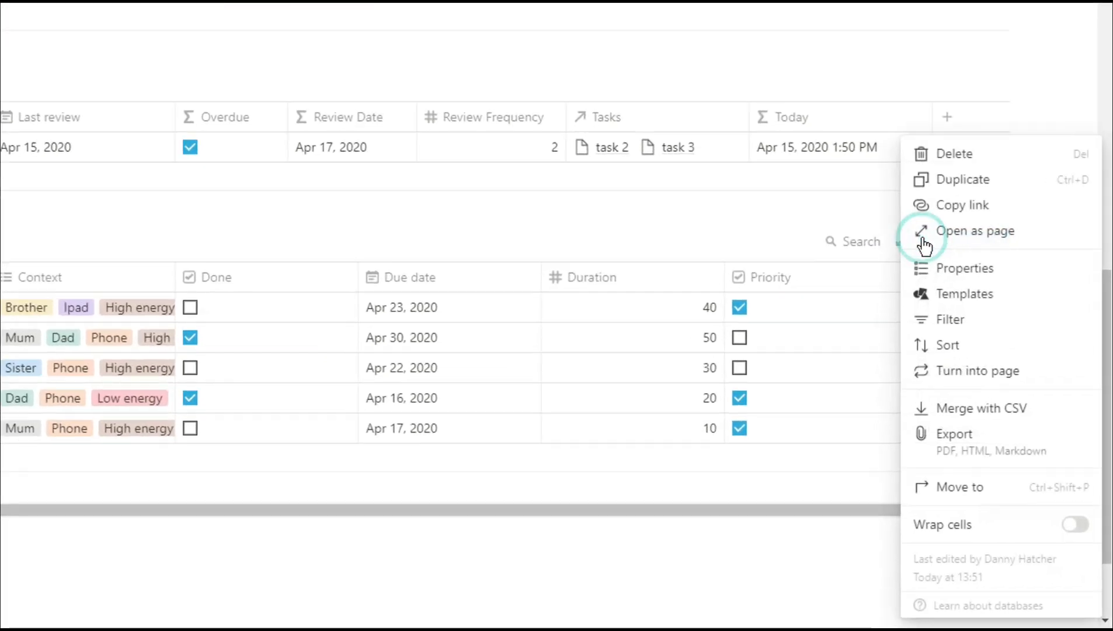
click(947, 319)
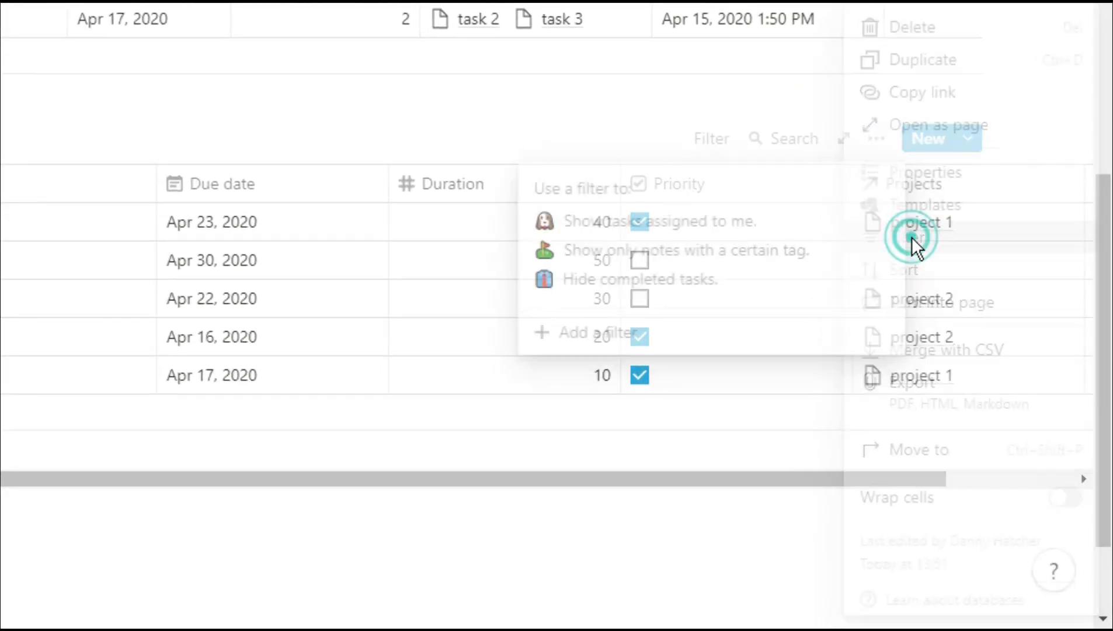
click(600, 339)
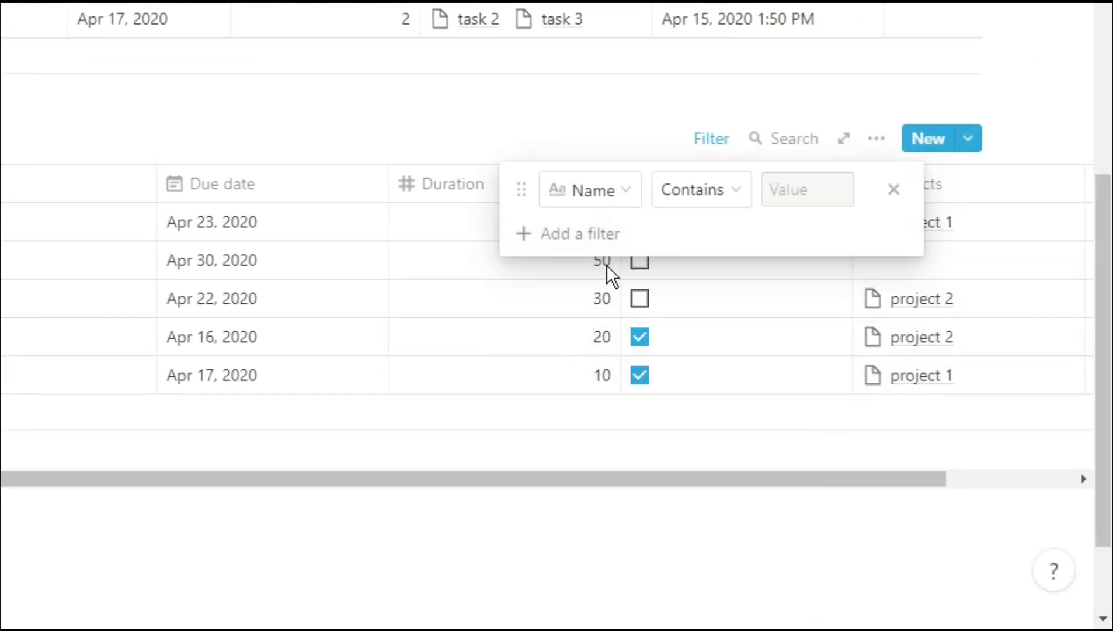
click(624, 190)
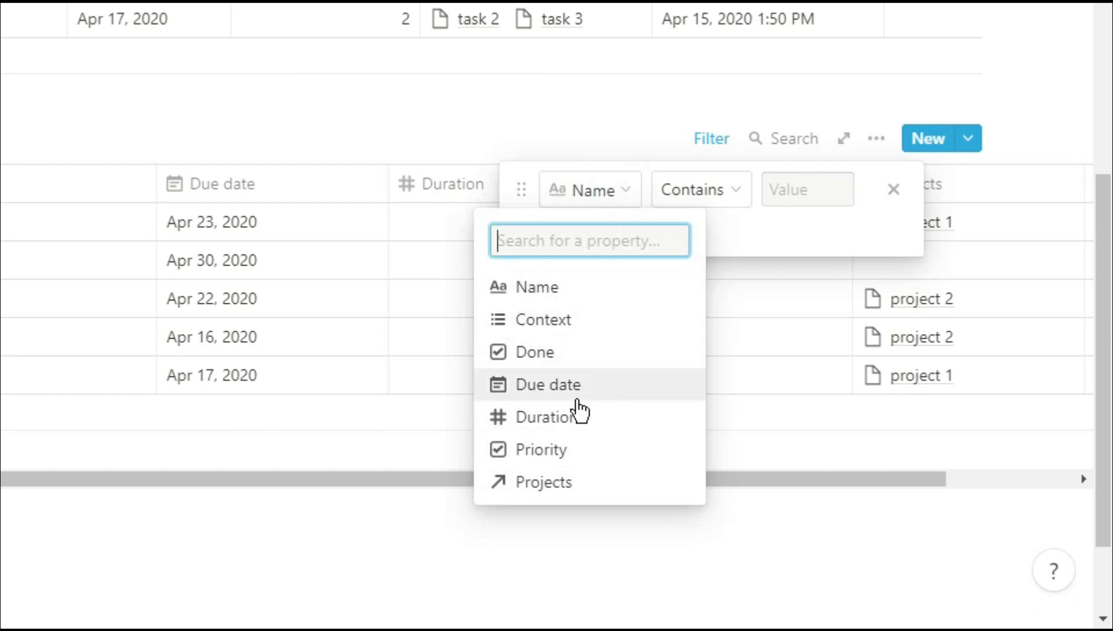
click(608, 484)
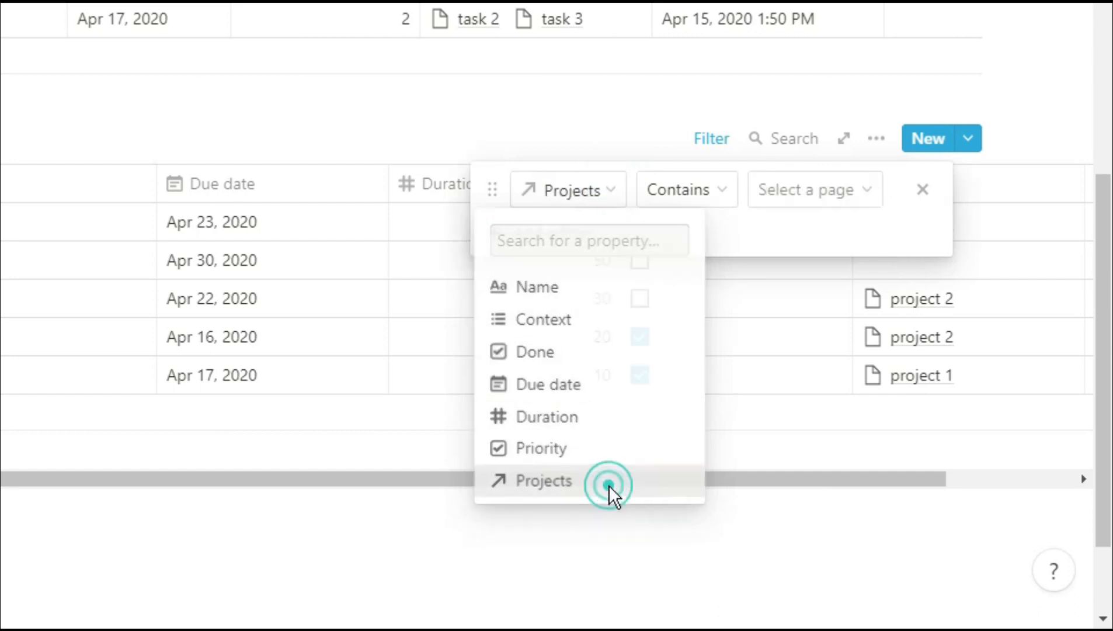
click(729, 196)
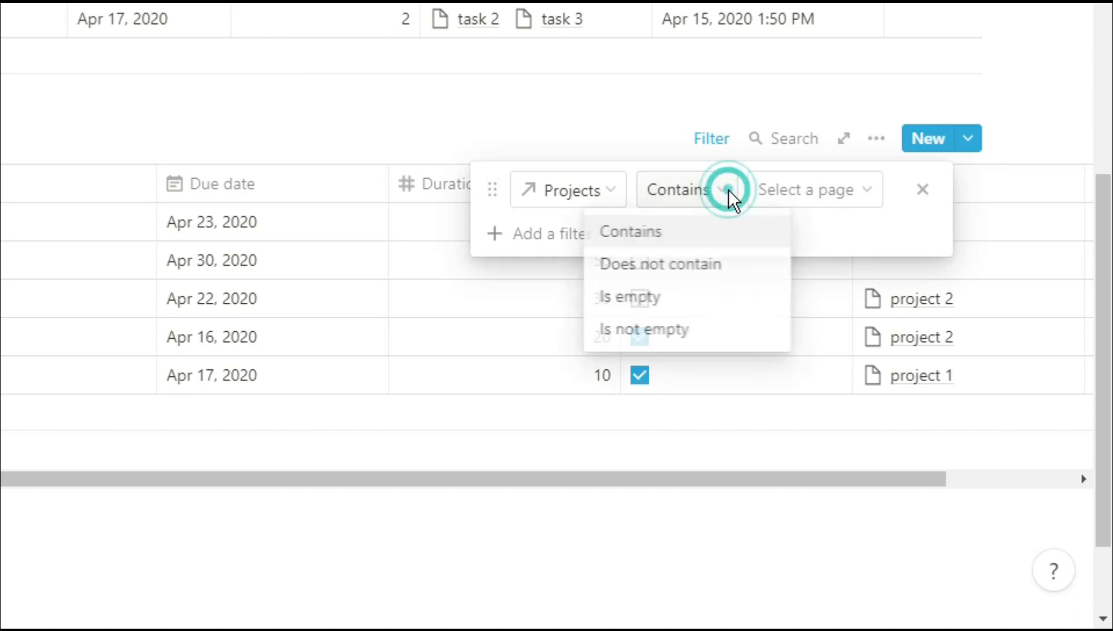
click(669, 299)
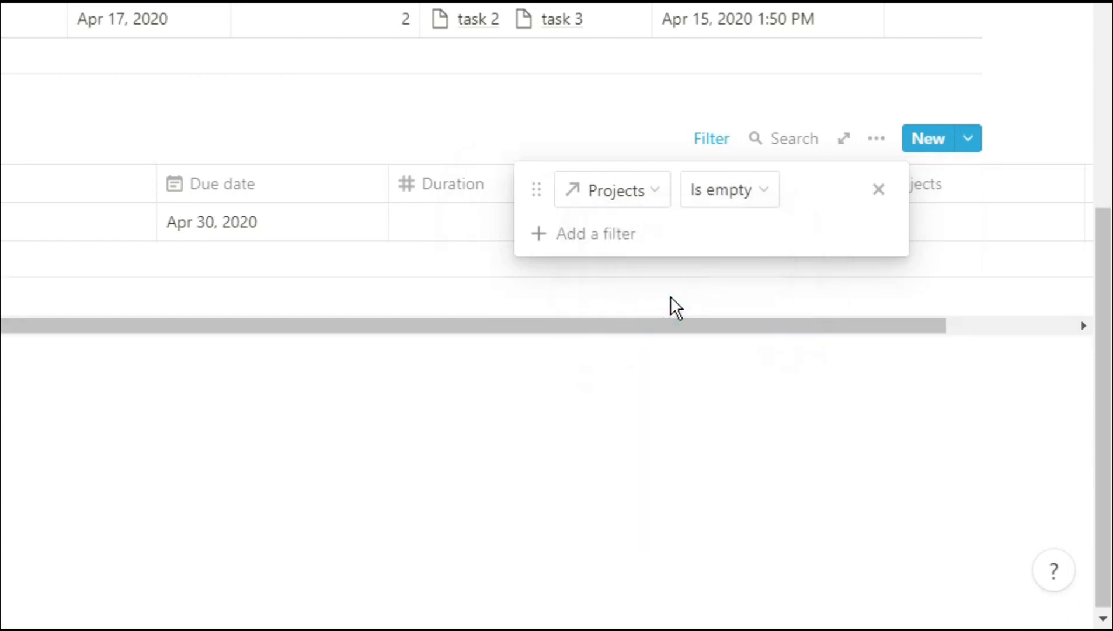
click(604, 143)
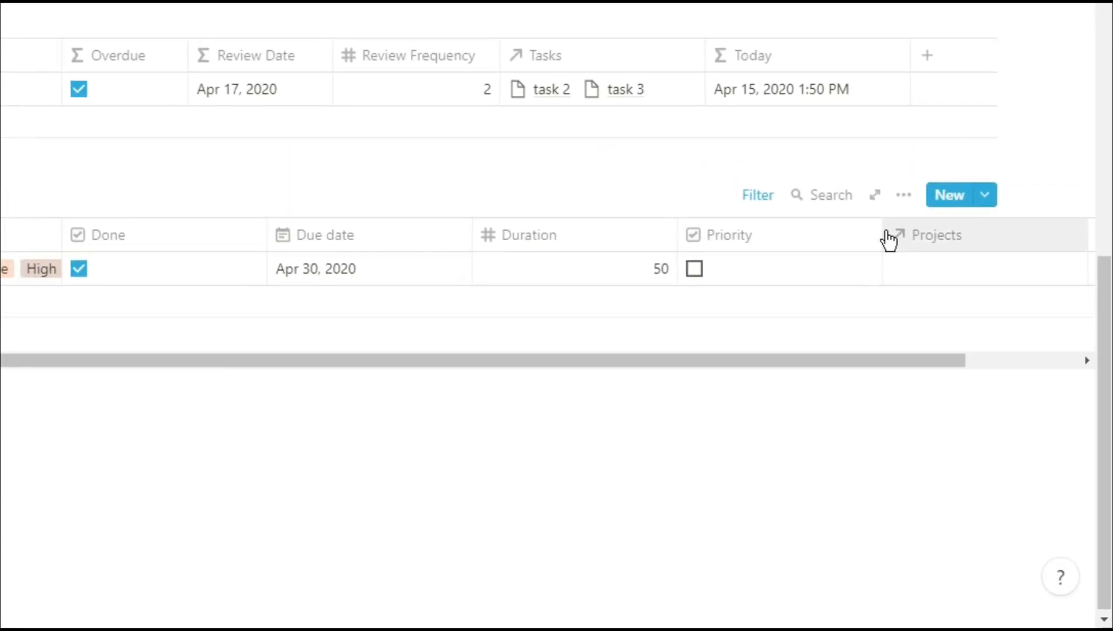
Step: Narrow the Priority, Duration and Due date columns of the second linked Task table
drag(852, 184, 679, 186)
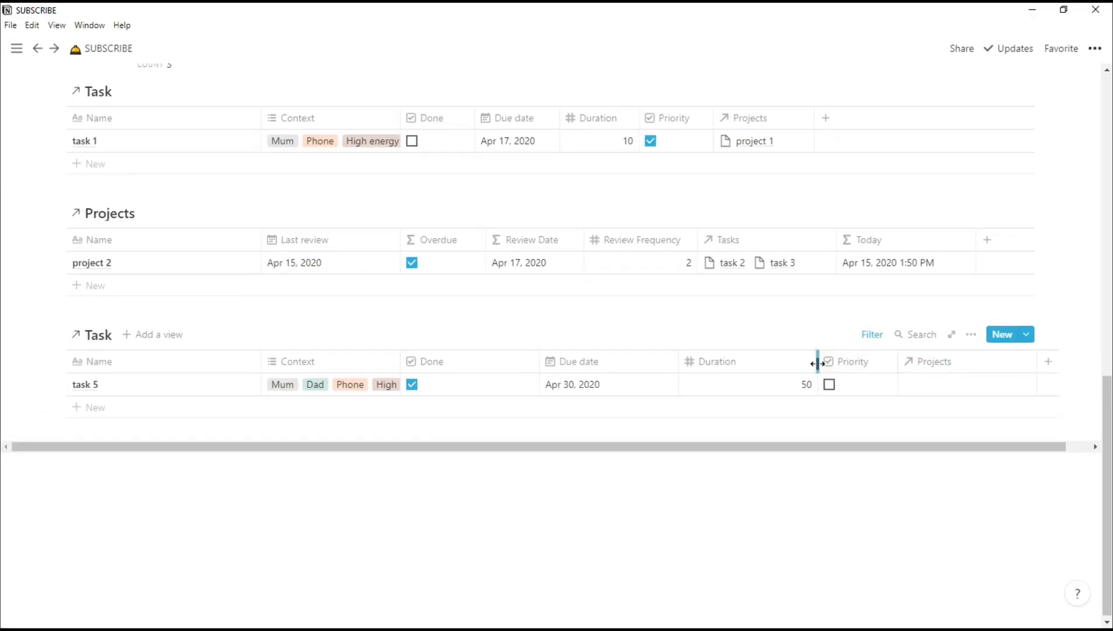
drag(817, 363, 757, 362)
drag(678, 379, 641, 371)
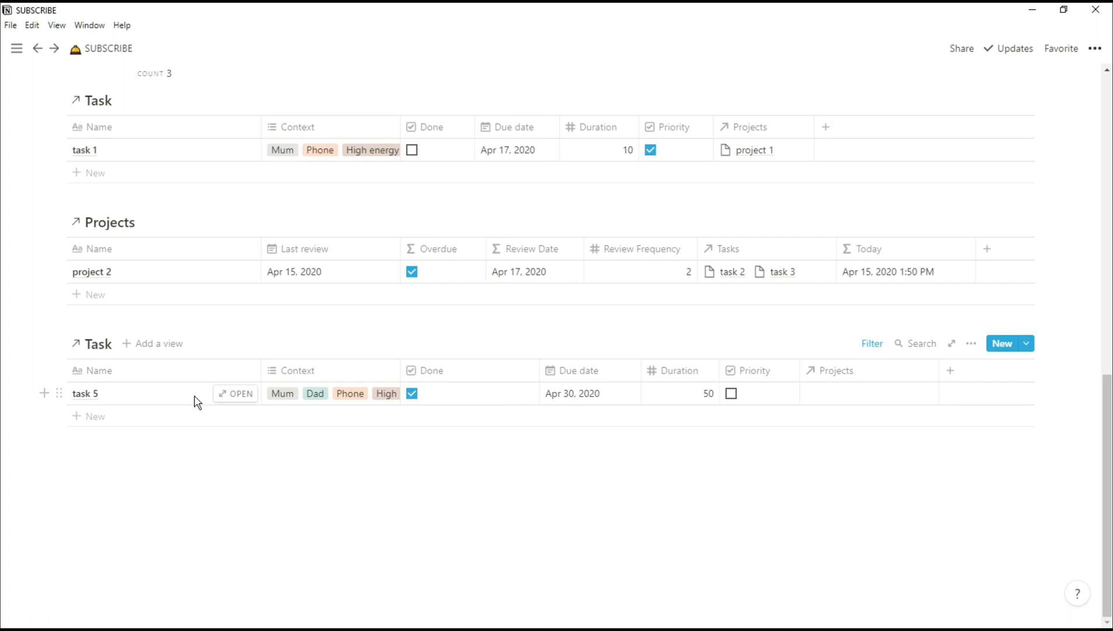
Step: Add an entry named task 6 to the linked Task table of tasks without a project, and relate it to project 1
click(93, 418)
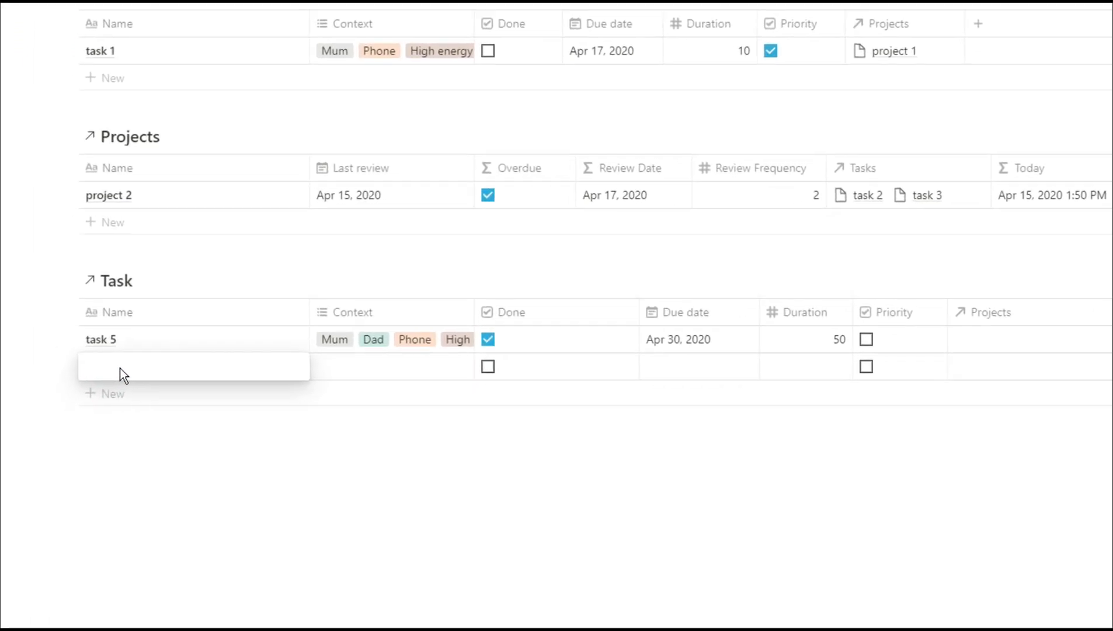
text(task 6)
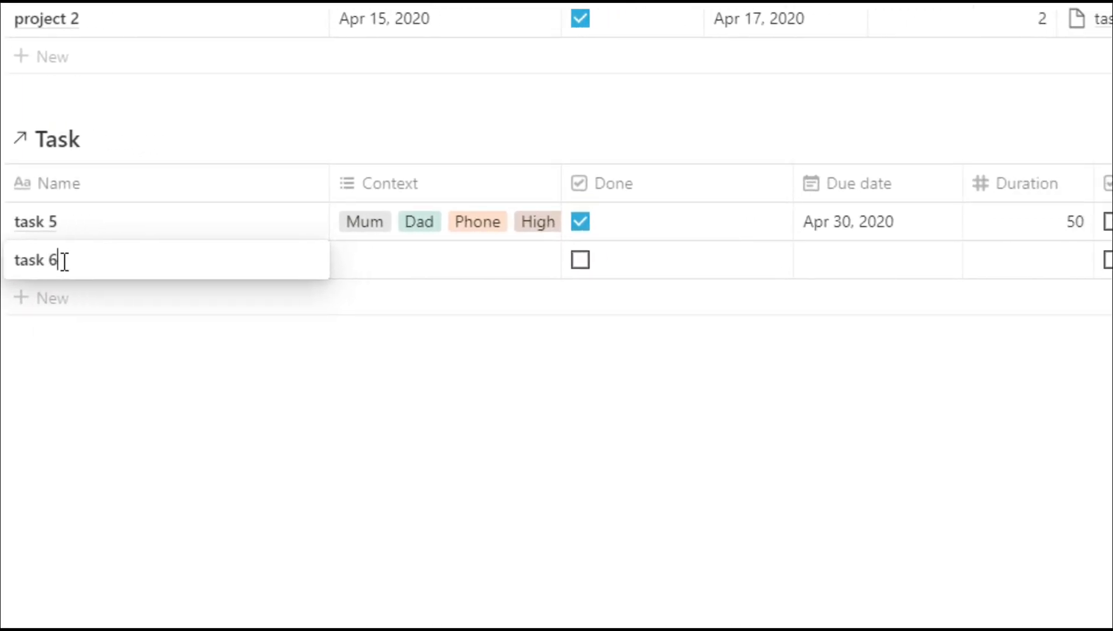
key(Return)
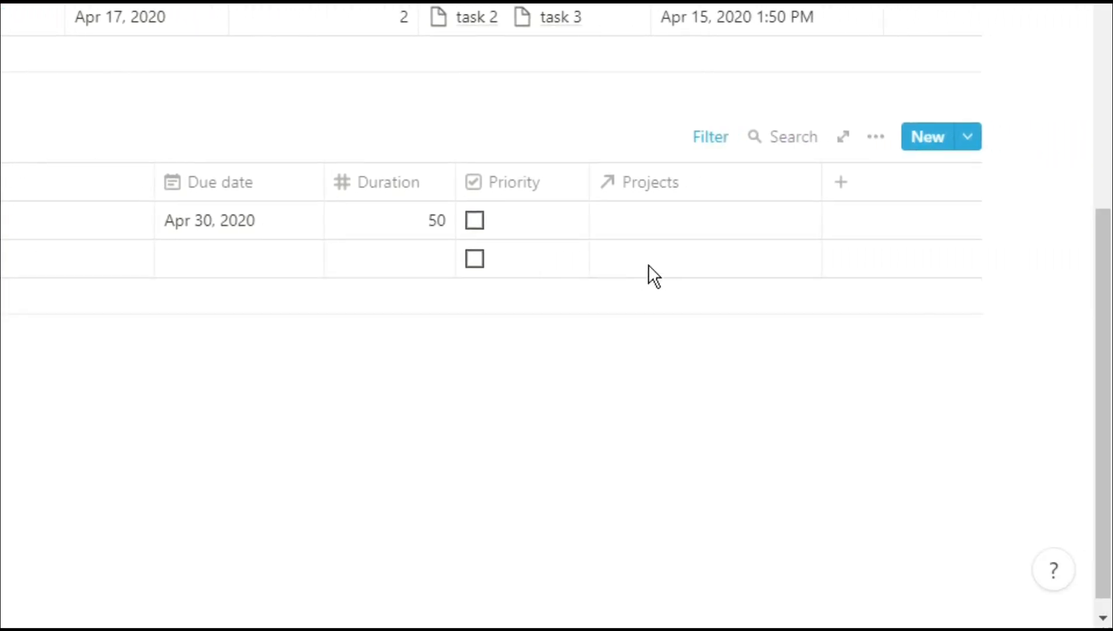
click(644, 253)
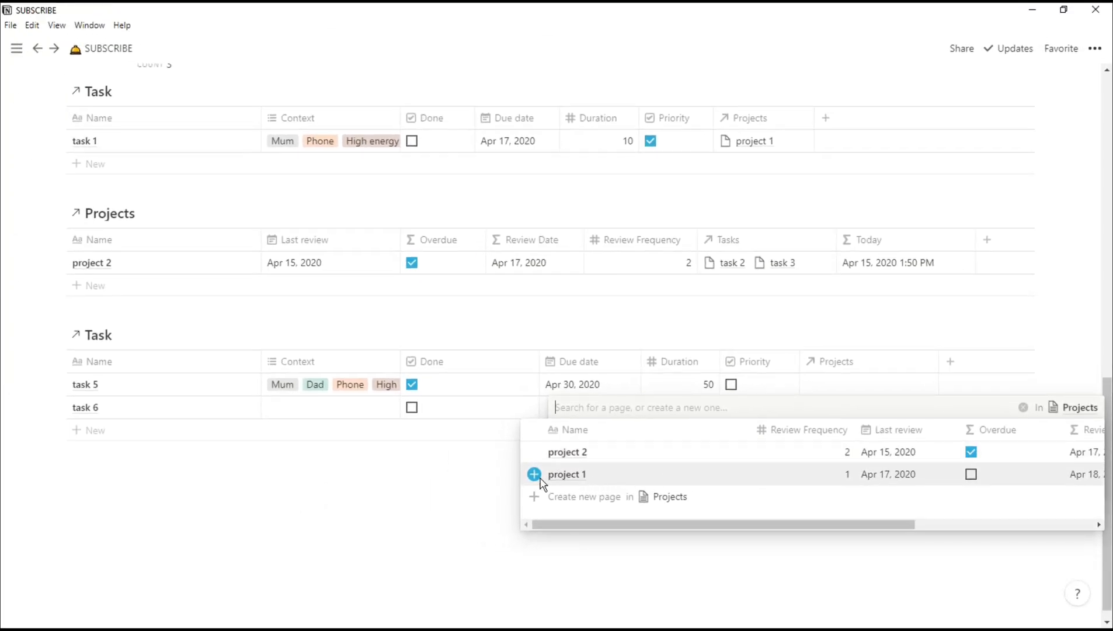
click(535, 475)
click(502, 473)
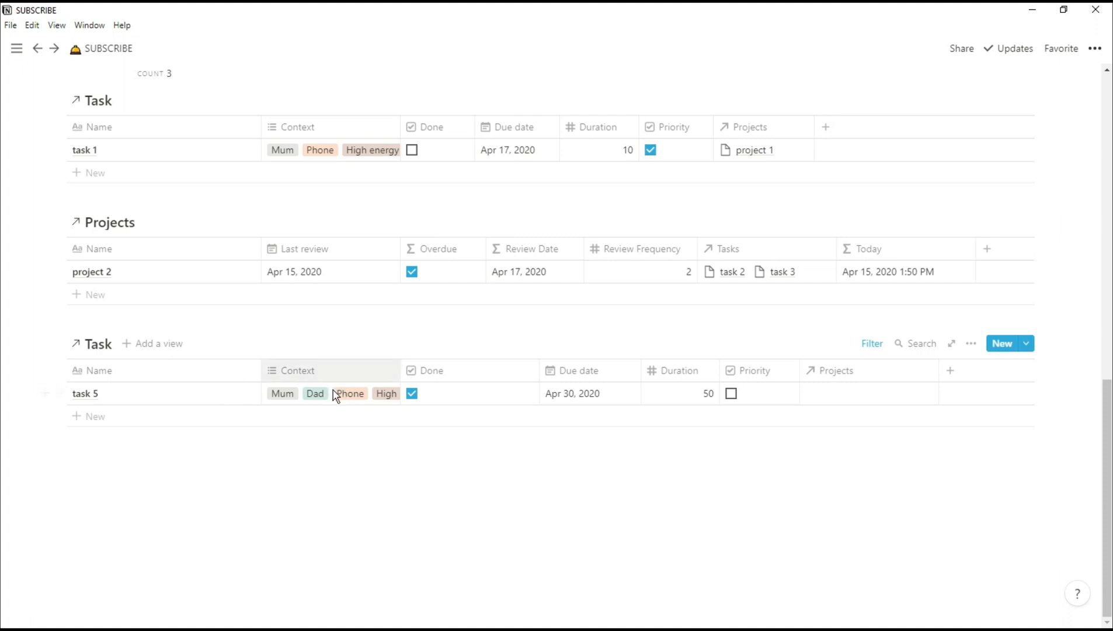
Step: Move the original Task and Projects databases out of the page to standalone pages below SUBSCRIBE in the sidebar, leaving the sidebar hidden
key(ctrl+backslash)
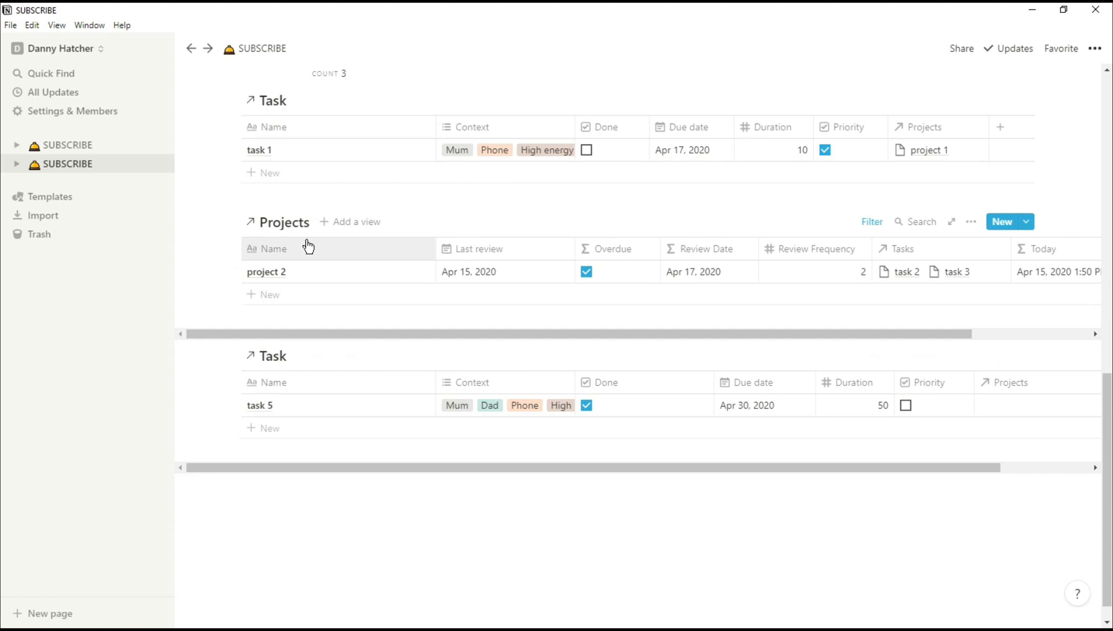
scroll(309, 246, up, 6)
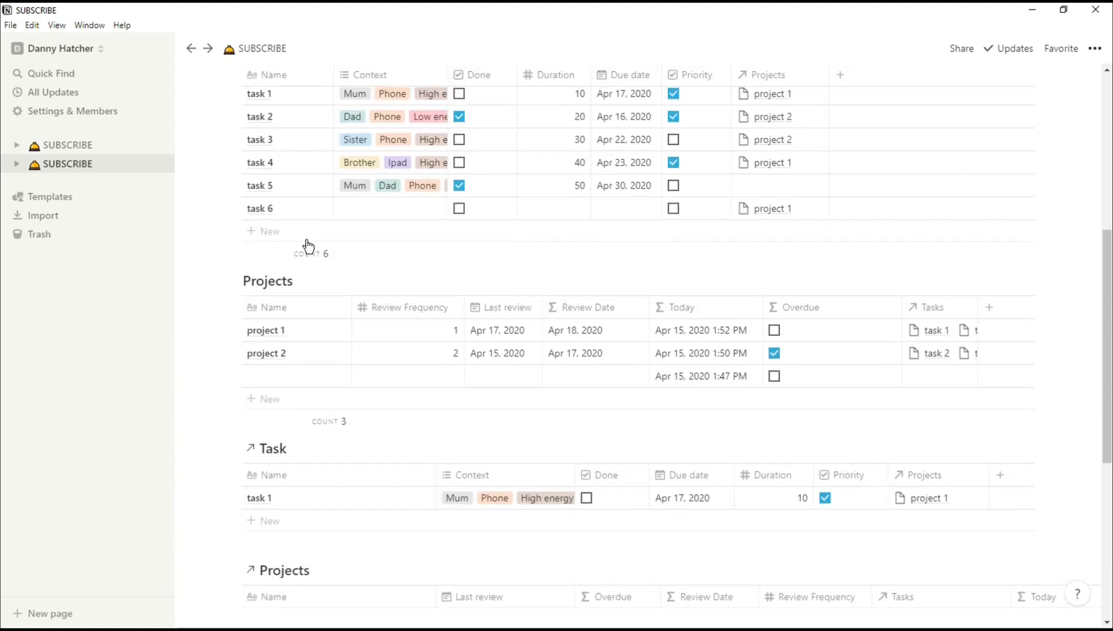
scroll(308, 247, up, 2)
drag(234, 154, 151, 180)
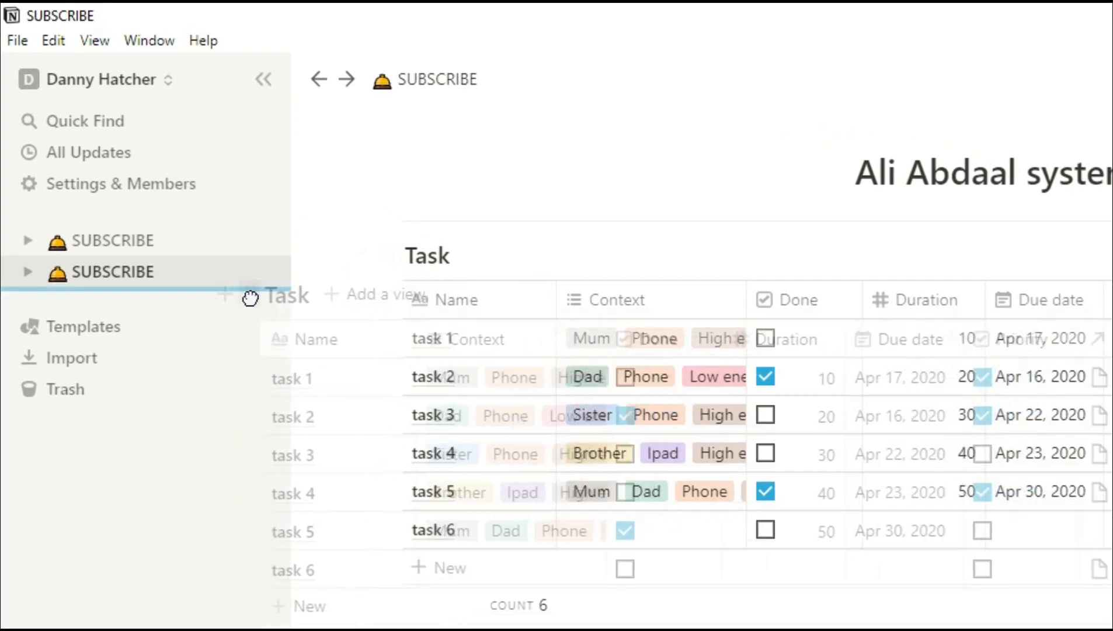
drag(250, 298, 254, 306)
drag(386, 249, 208, 321)
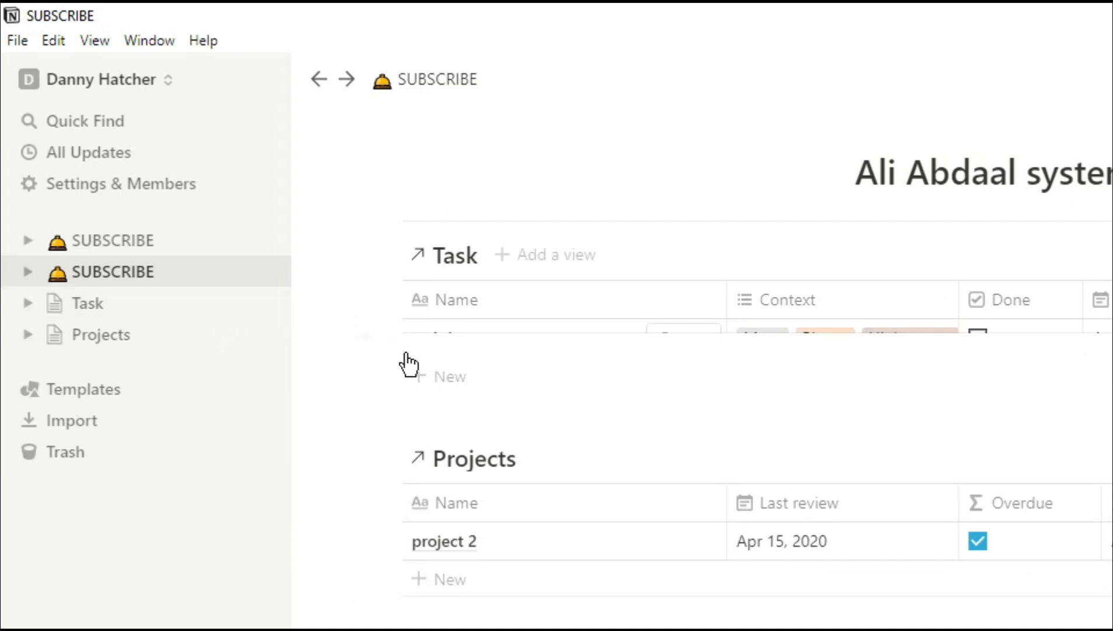
key(ctrl+backslash)
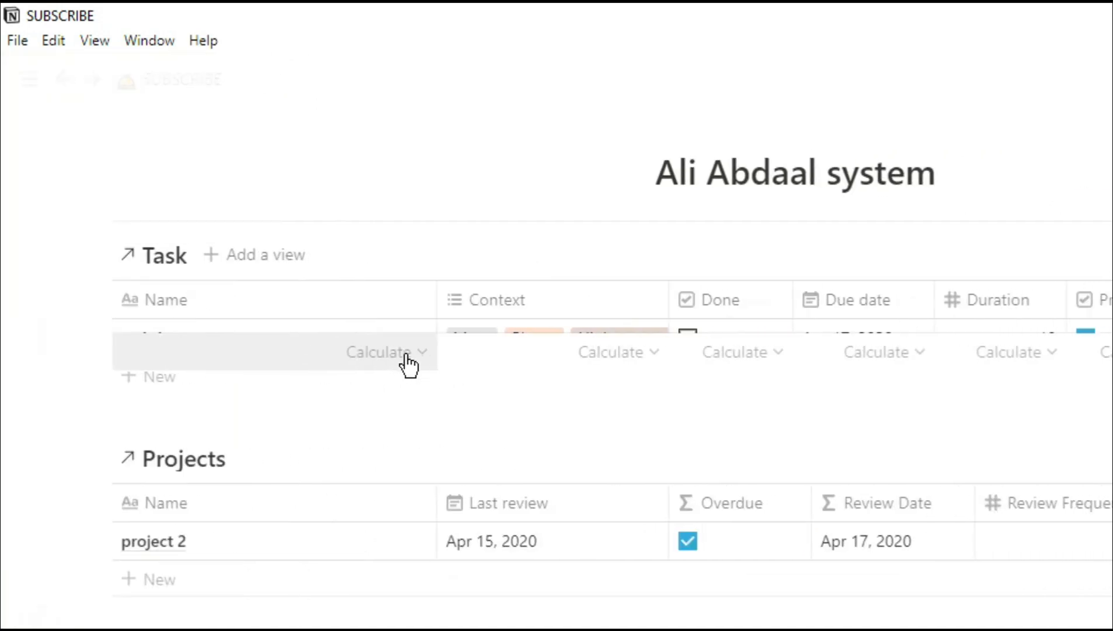
scroll(770, 429, up, 1)
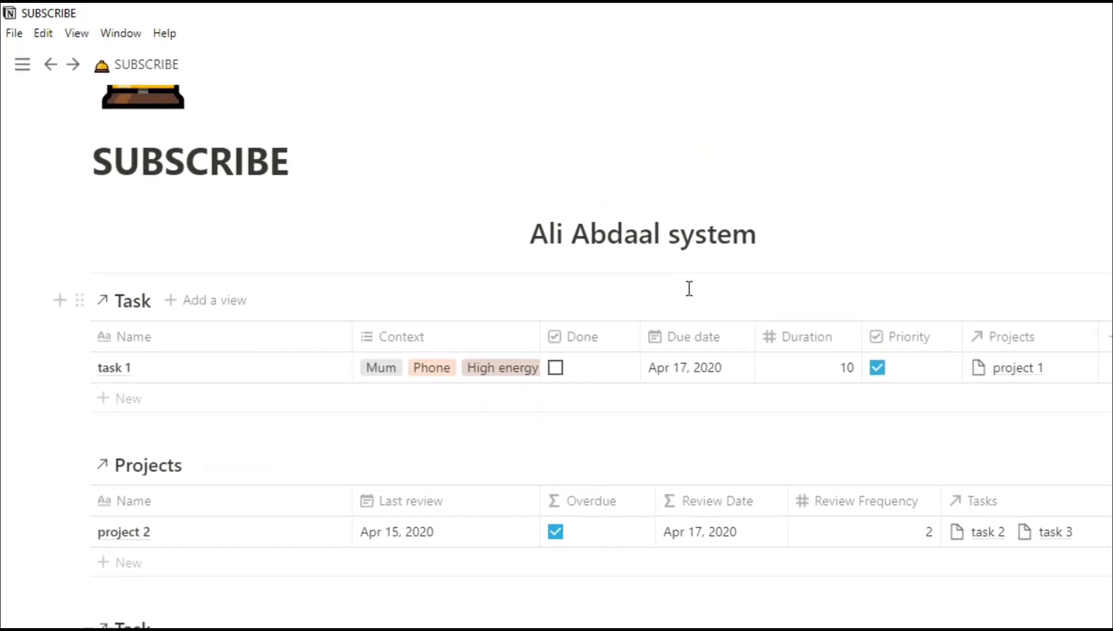